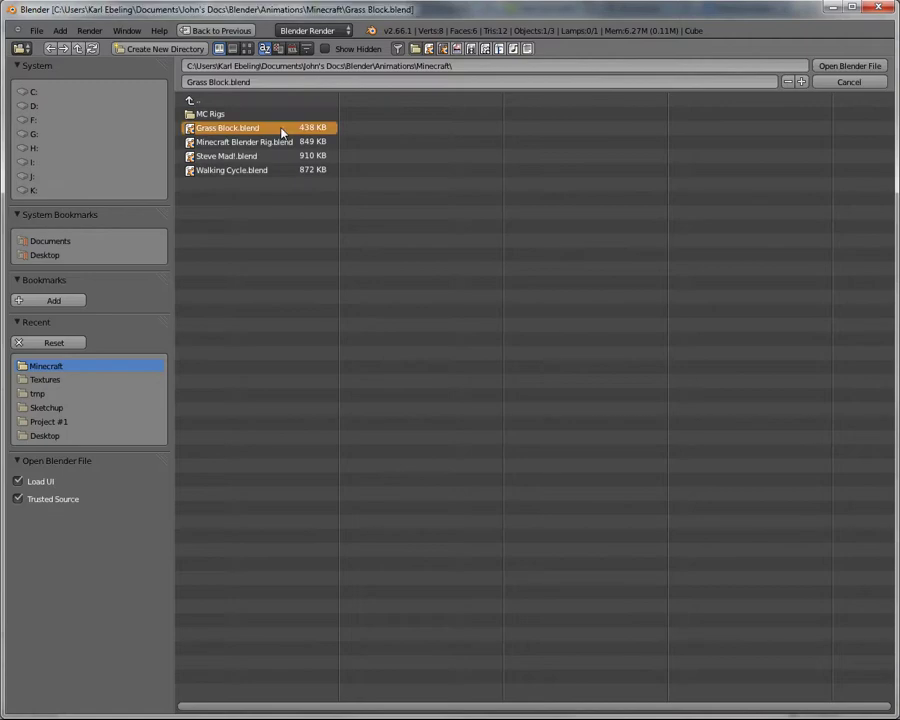
middle_drag(291, 289, 557, 277)
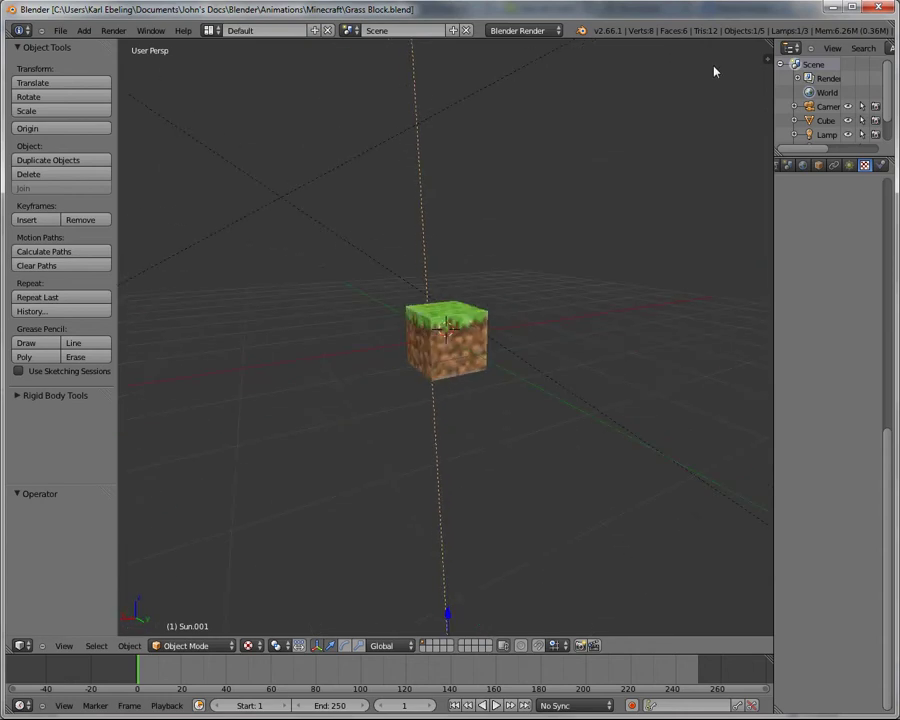
click(600, 5)
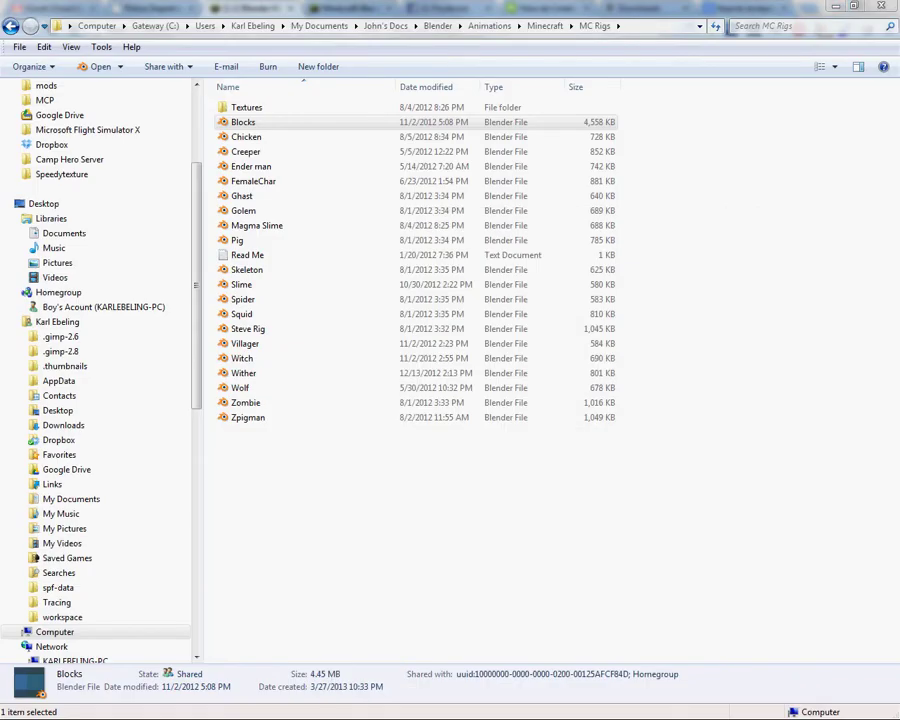
key(alt+Tab)
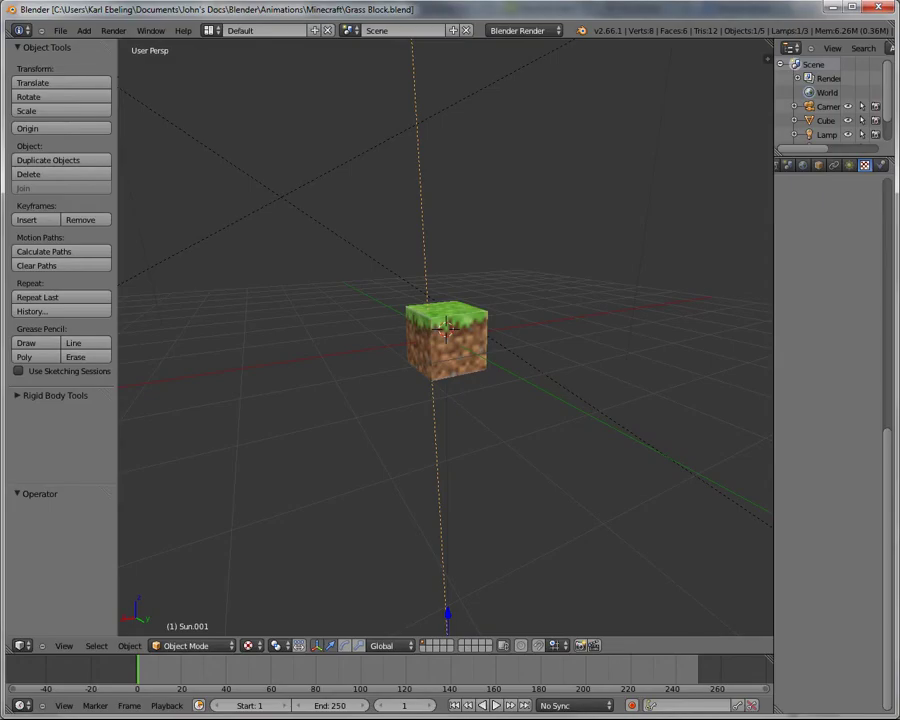
Start a new file with the default startup scene.
click(60, 30)
key(Escape)
click(61, 31)
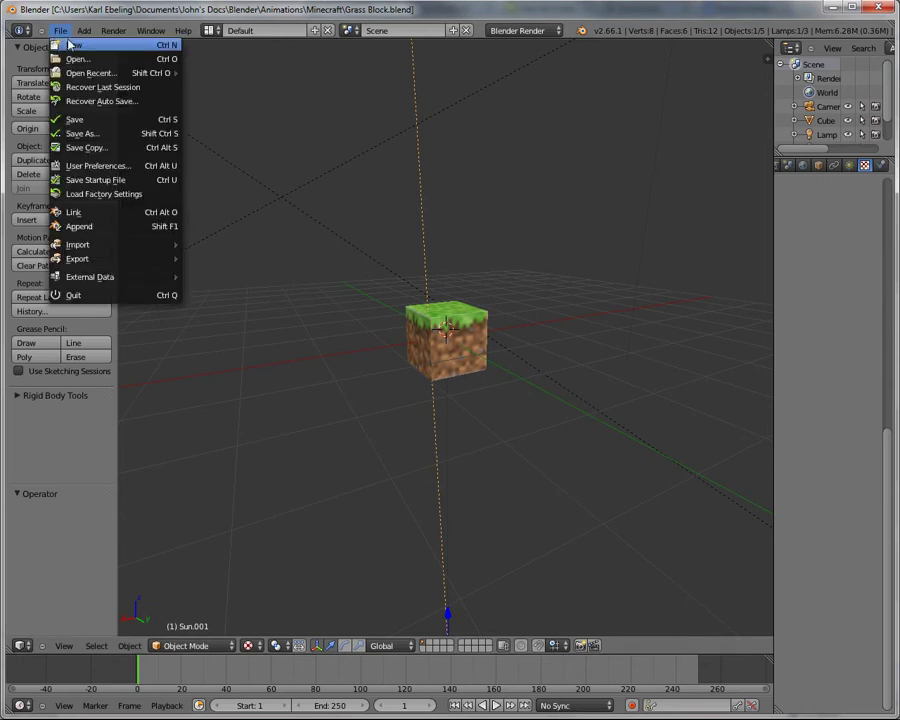
click(62, 45)
click(64, 54)
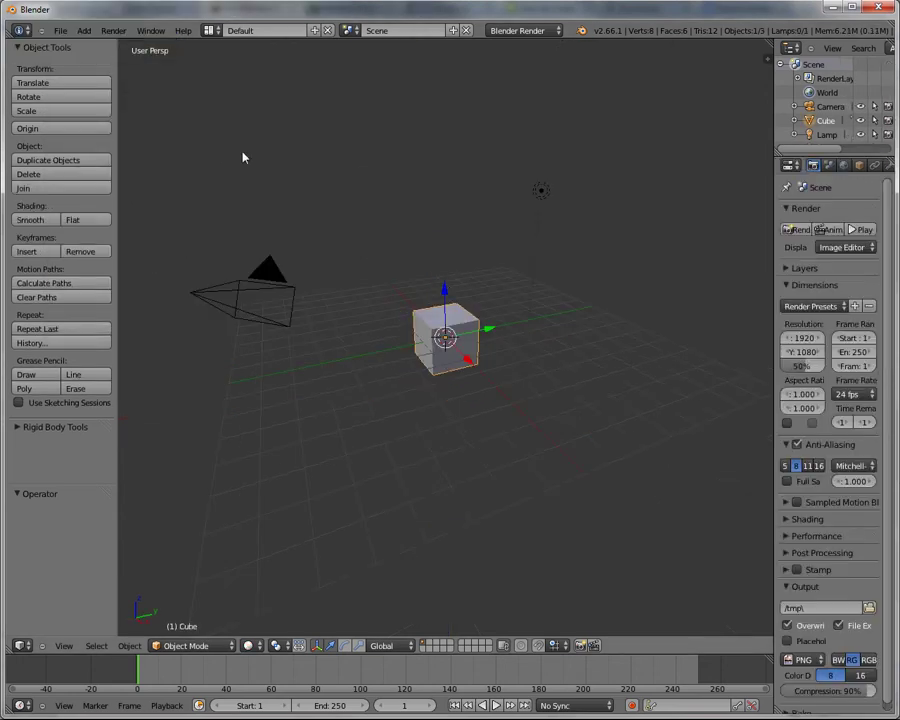
Scale the default cube uniformly to 0.5.
middle_drag(436, 289, 464, 334)
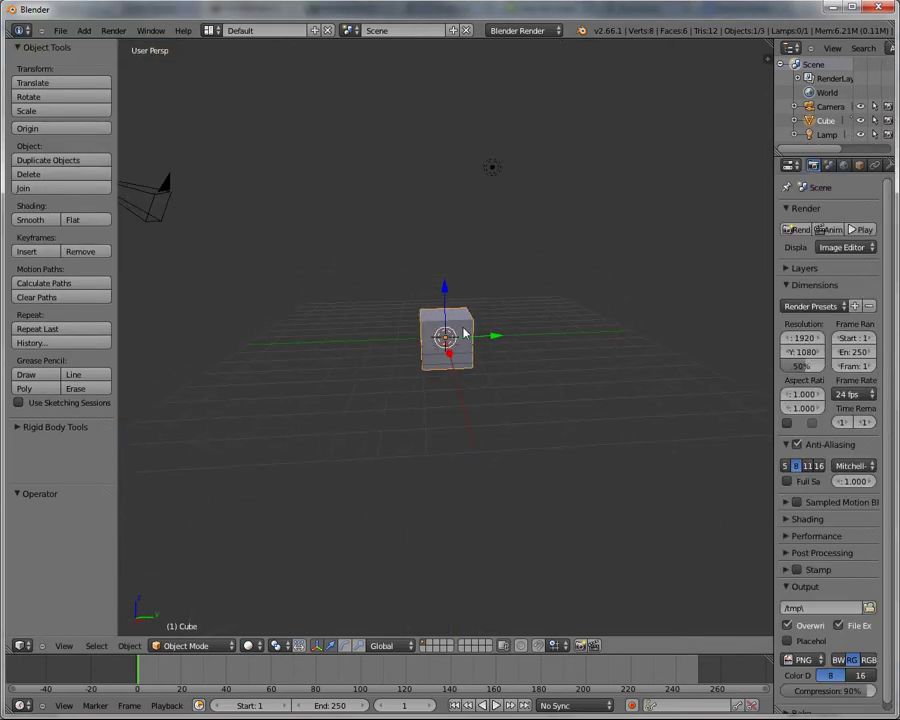
key(s)
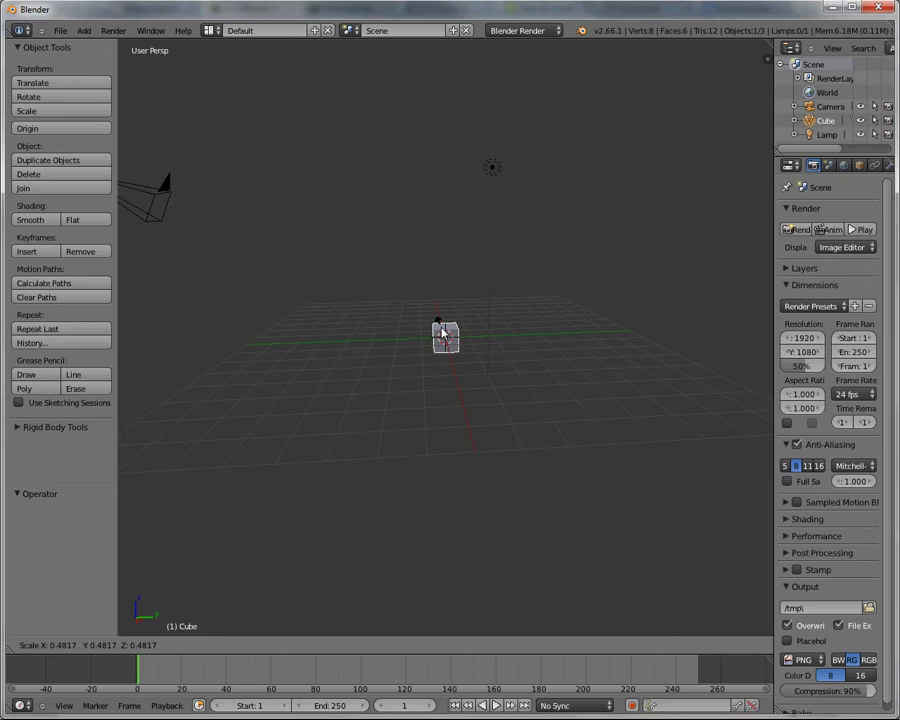
text(.5)
key(Return)
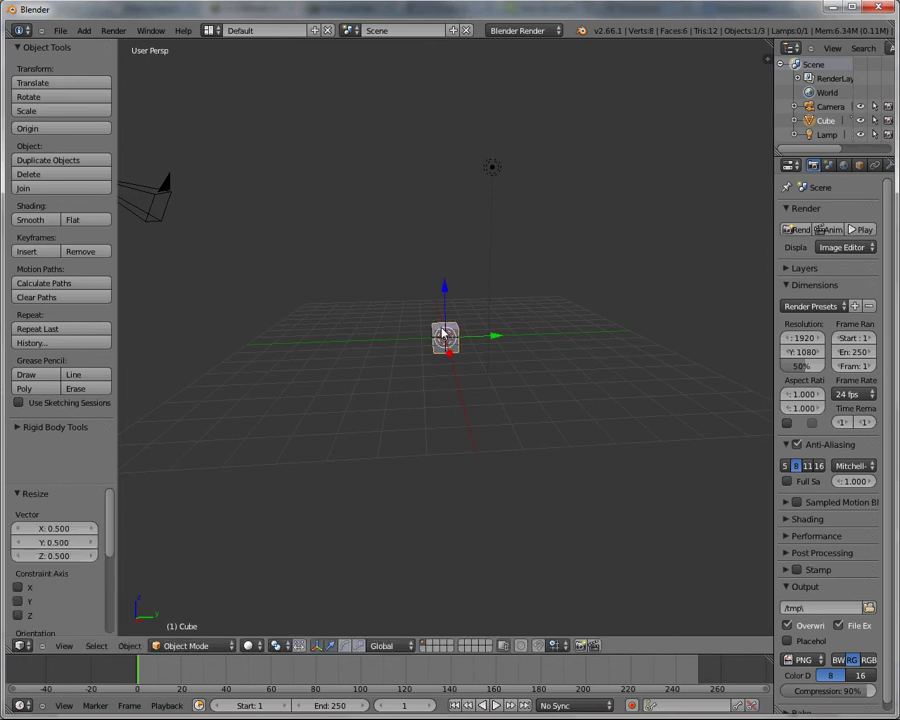
middle_drag(441, 333, 527, 337)
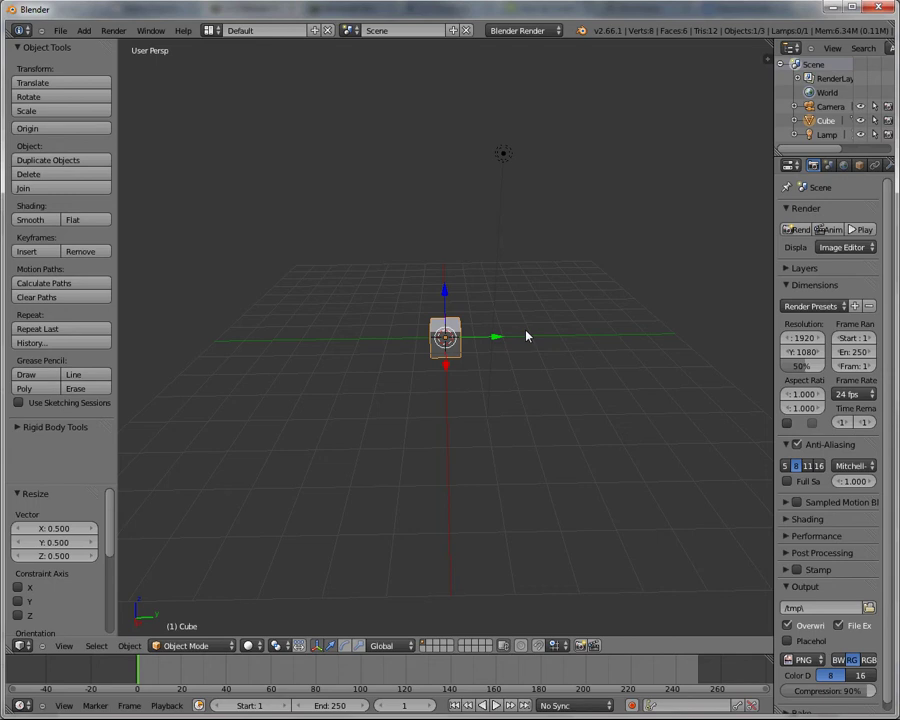
Switch to Windows Explorer and browse from the Minecraft folder through MC Rigs to its Textures folder.
scroll(880, 168, right, 3)
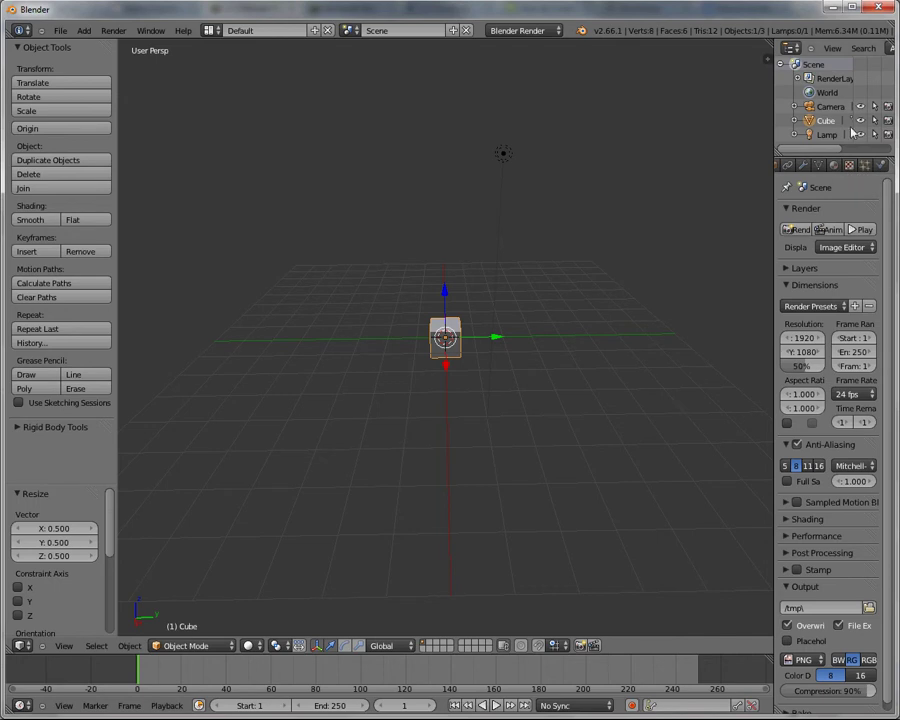
click(584, 3)
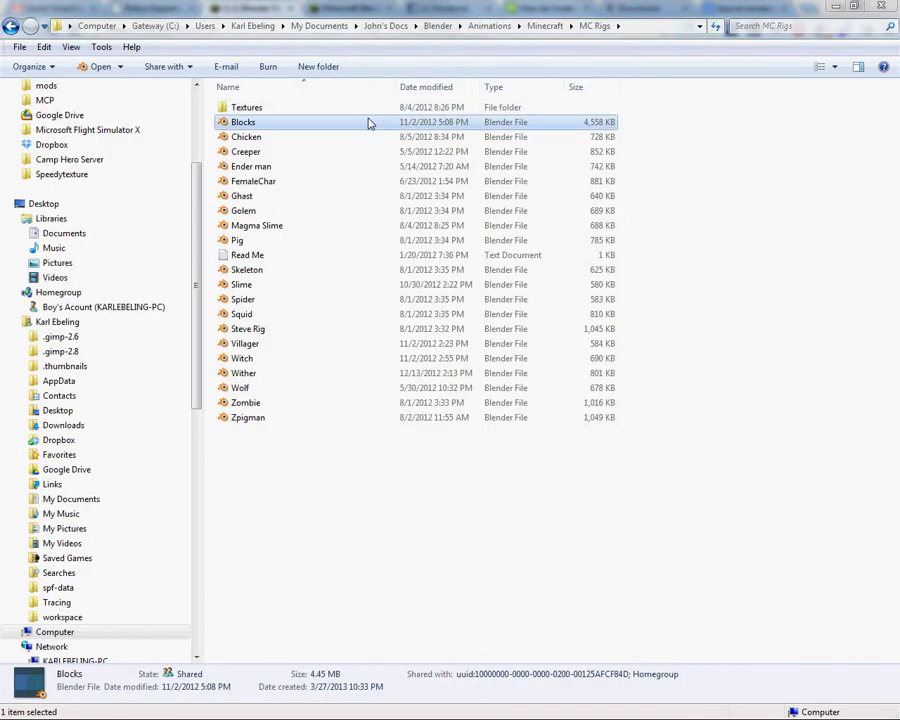
click(548, 26)
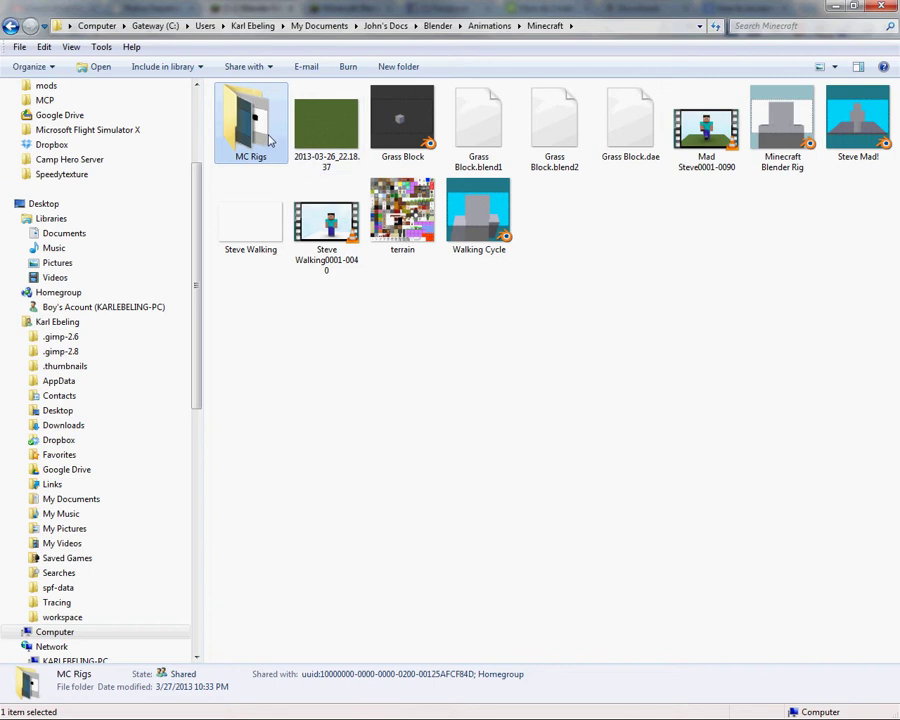
double_click(268, 142)
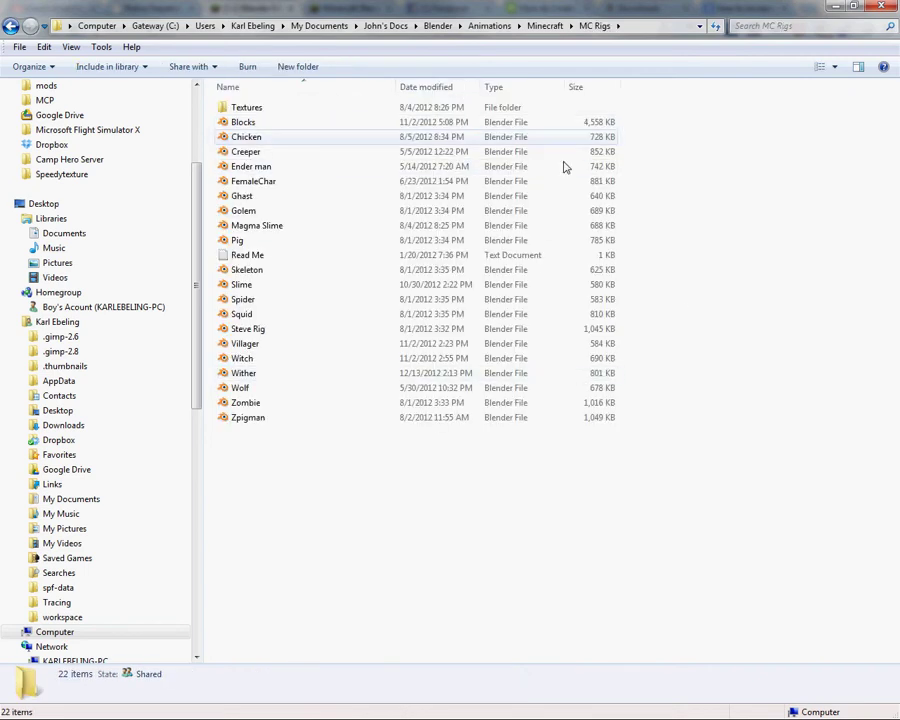
double_click(336, 111)
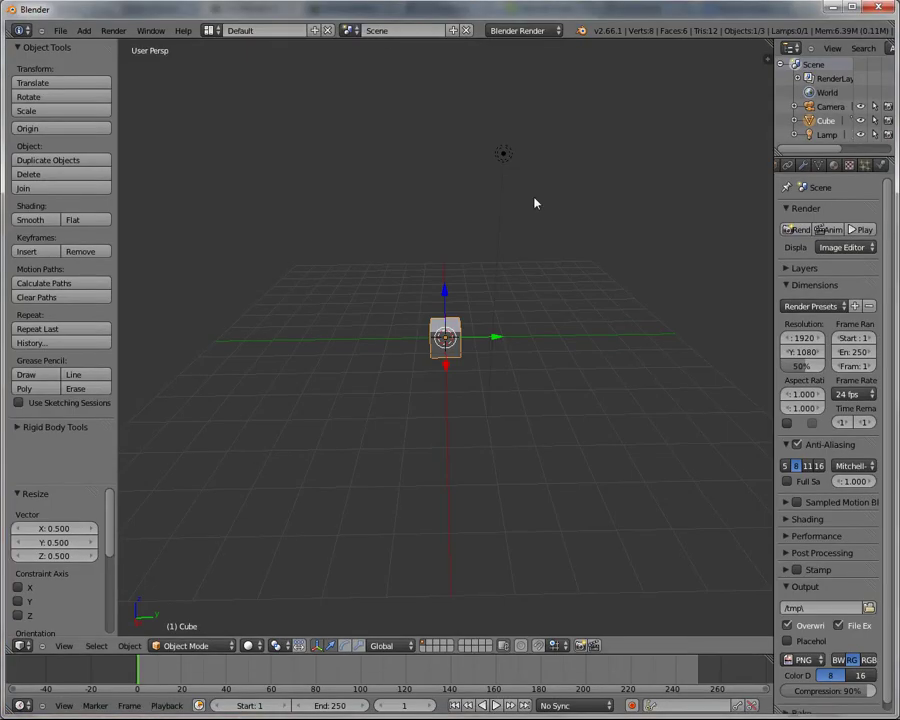
Switch back to Blender and show the texture settings of the cube's material.
middle_drag(534, 201, 680, 376)
middle_drag(566, 313, 488, 380)
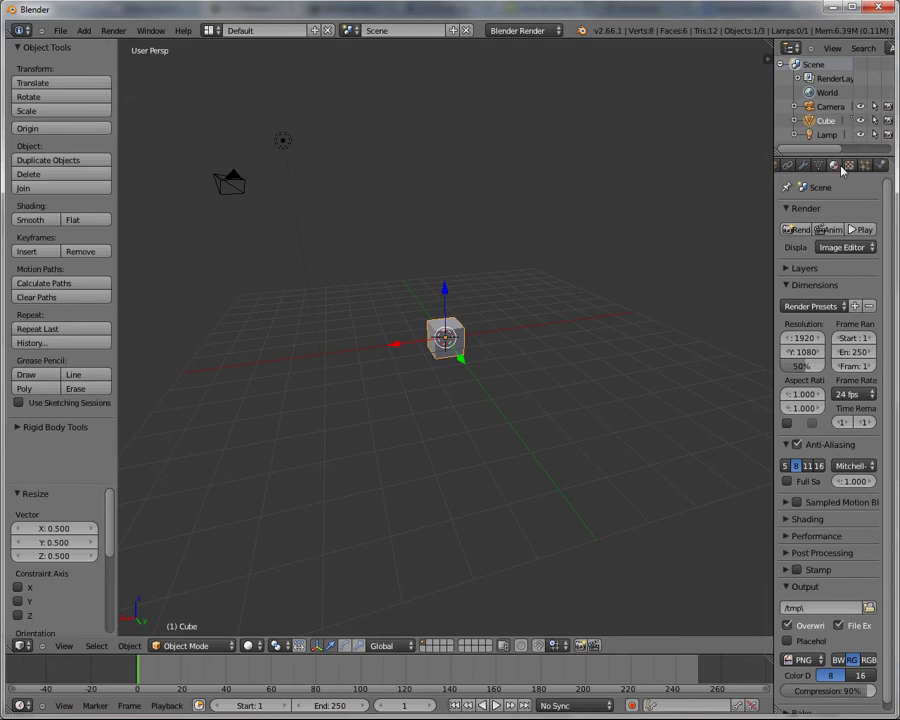
click(849, 167)
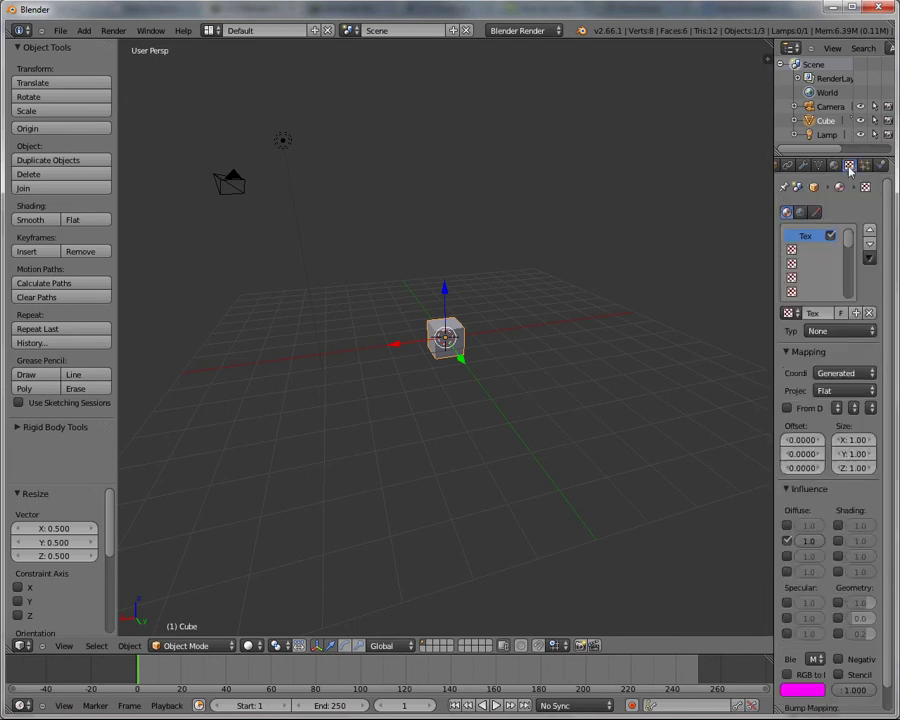
click(815, 212)
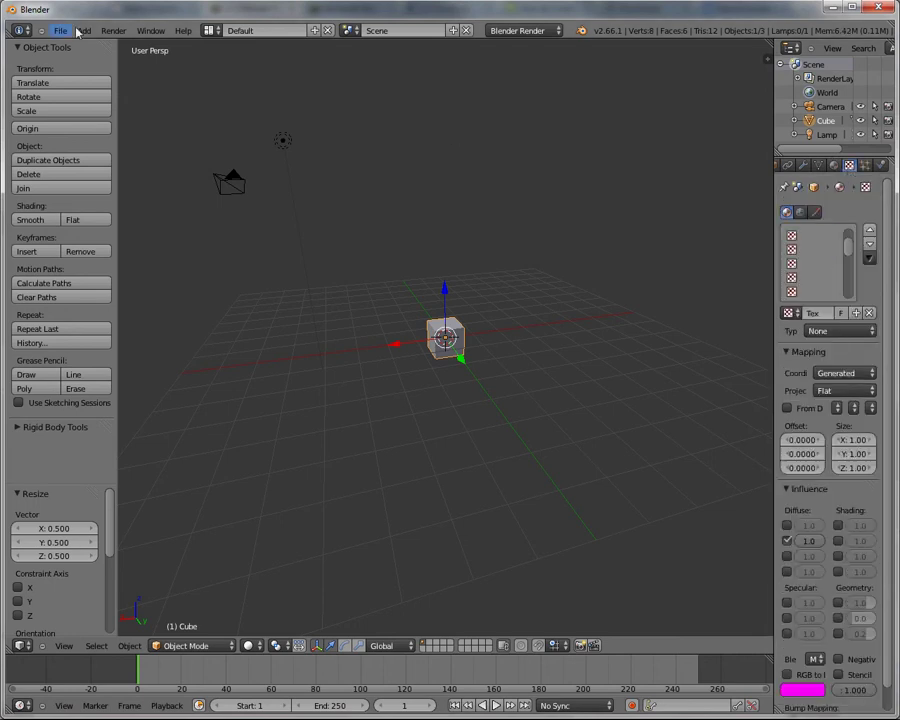
Add a sun lamp at the origin and move it straight up about 5.9 units along Z, above the cube.
click(84, 30)
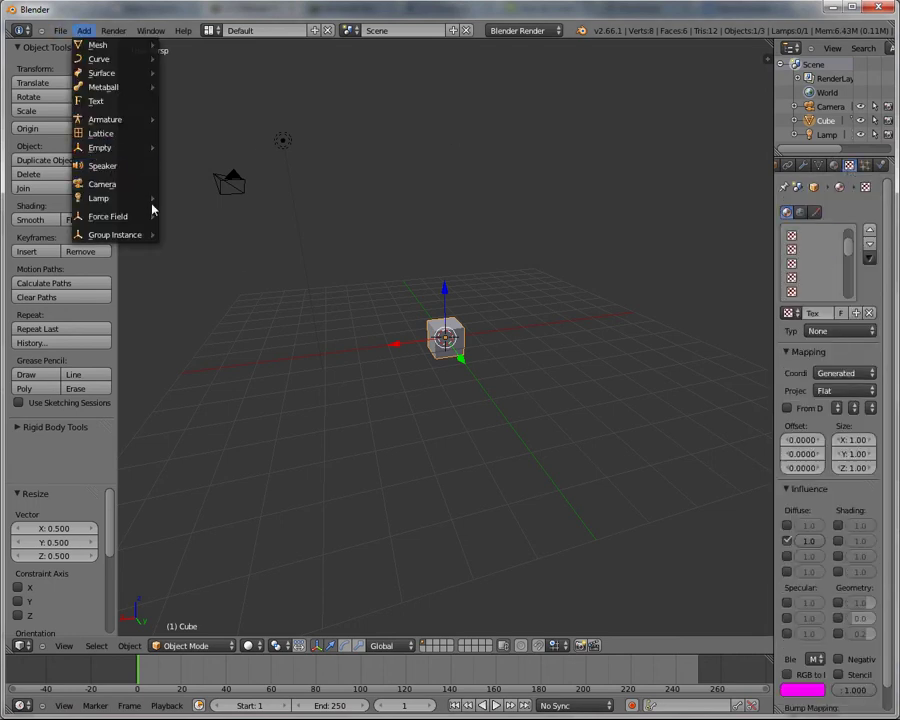
mouse_move(150, 199)
click(193, 213)
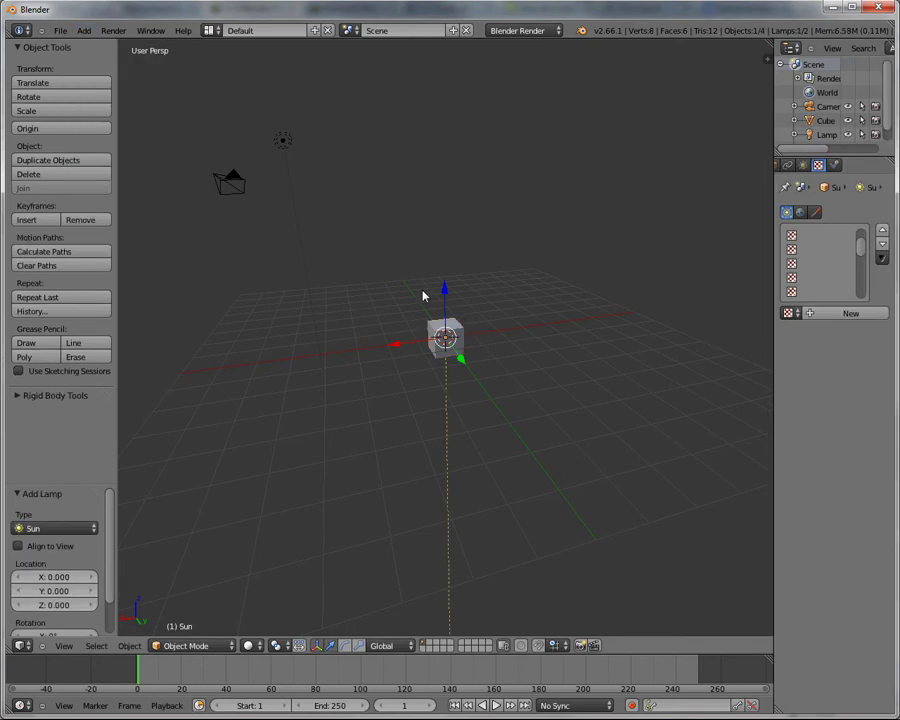
key(g)
key(z)
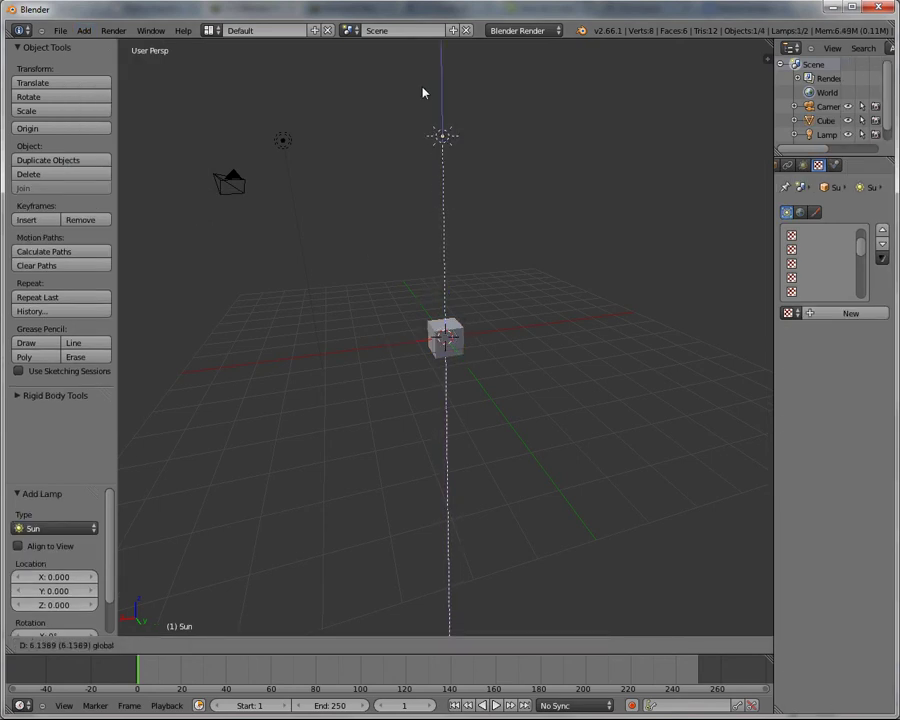
click(421, 102)
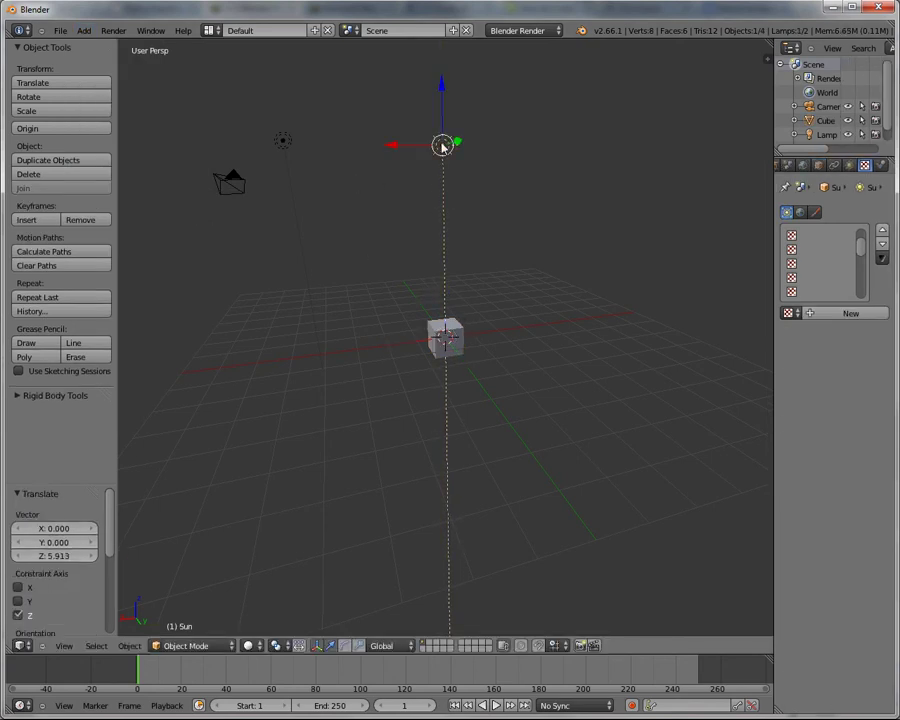
Add a second sun lamp and move it about 5 units down along Z, below the cube.
click(84, 30)
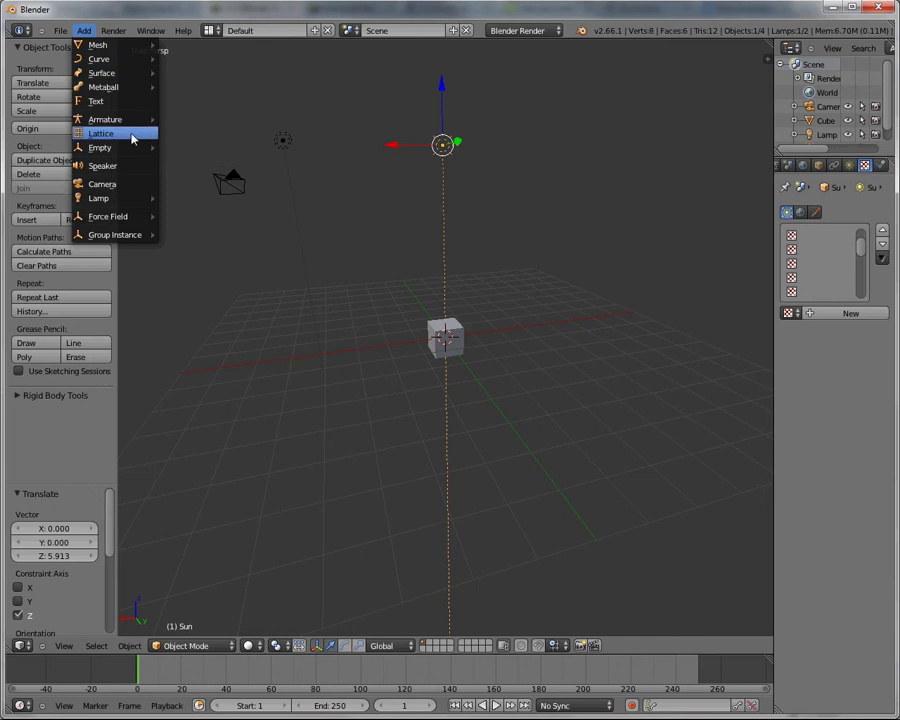
mouse_move(128, 200)
click(185, 215)
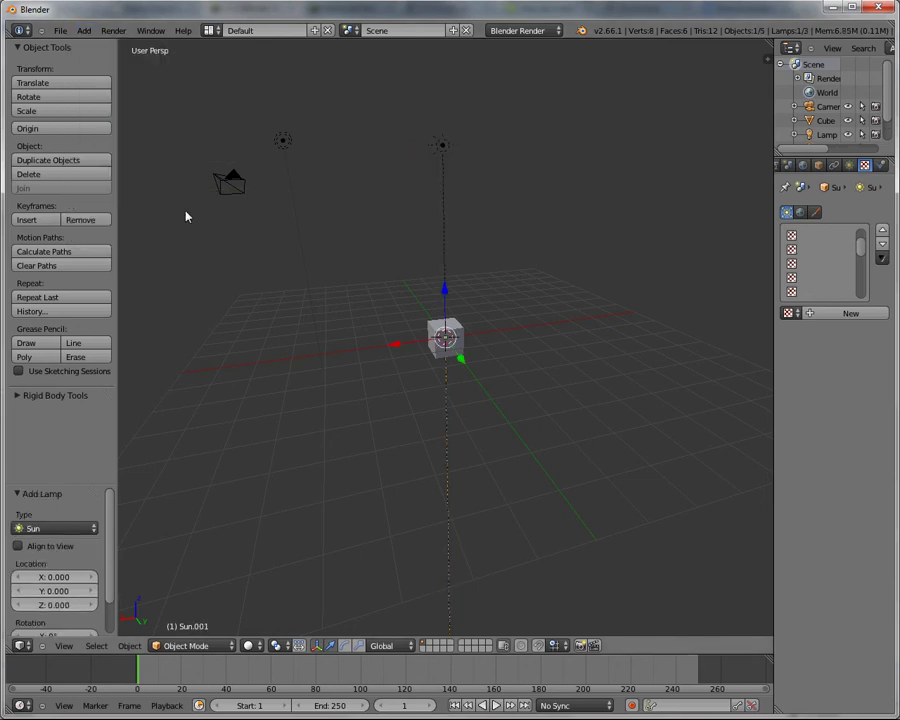
drag(446, 295, 463, 430)
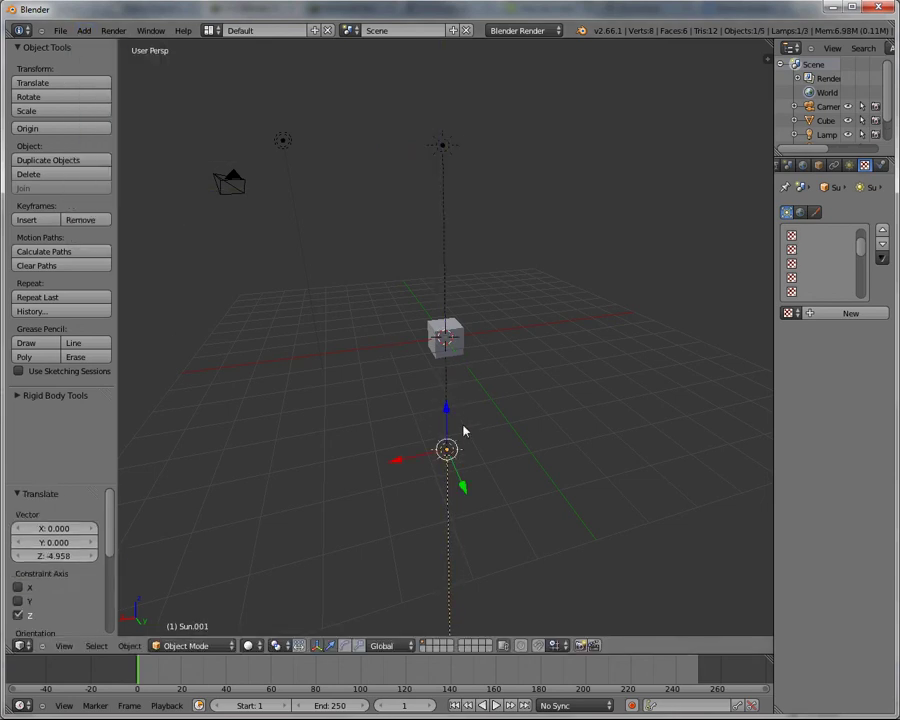
Start the Screencast Keys display in the 3D view and hide the view properties again.
click(763, 57)
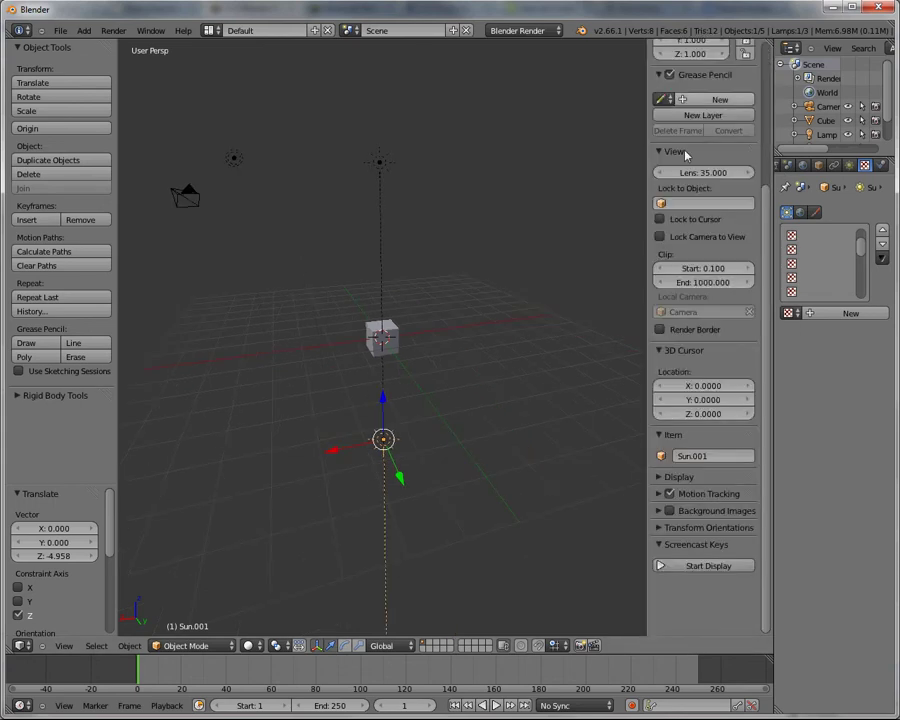
click(706, 566)
scroll(614, 196, up, 3)
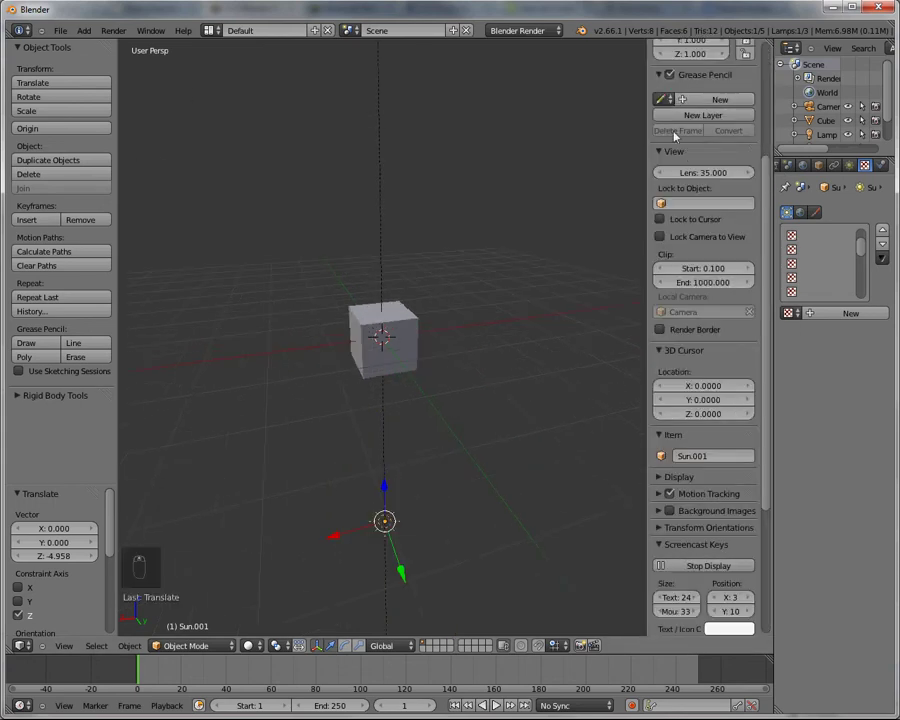
key(n)
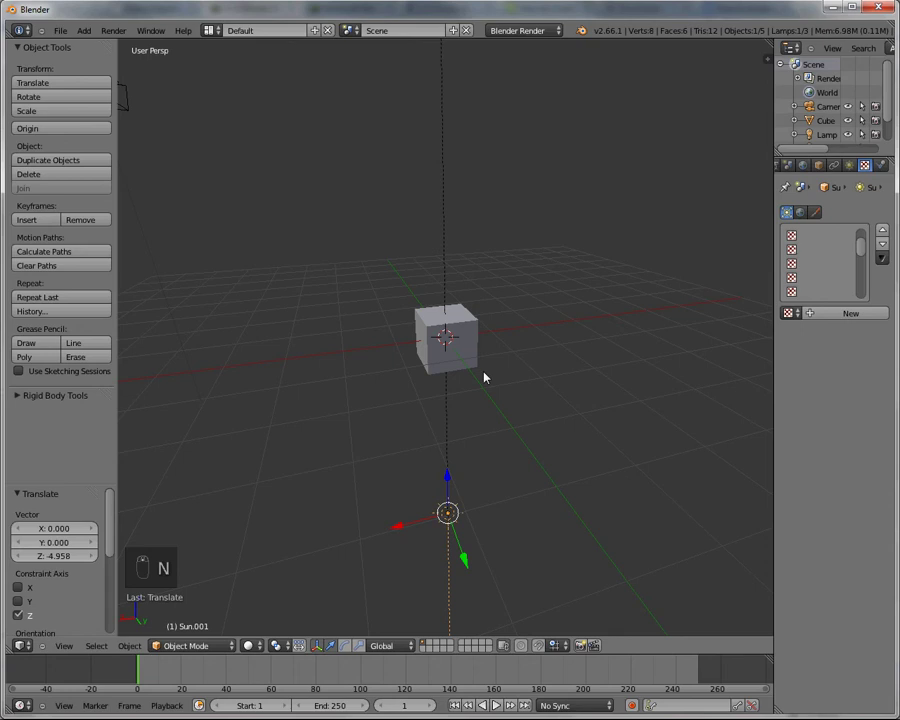
Enable the rotate manipulator alongside the move one and rotate the lower sun lamp about -179° around X to point upward.
shift+click(345, 645)
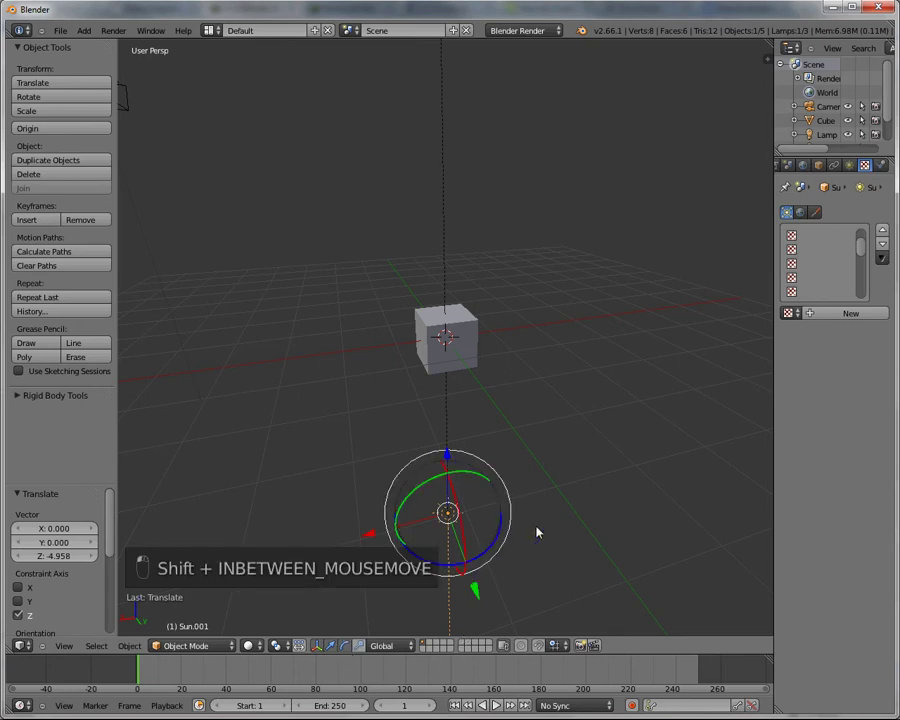
middle_drag(537, 532, 404, 514)
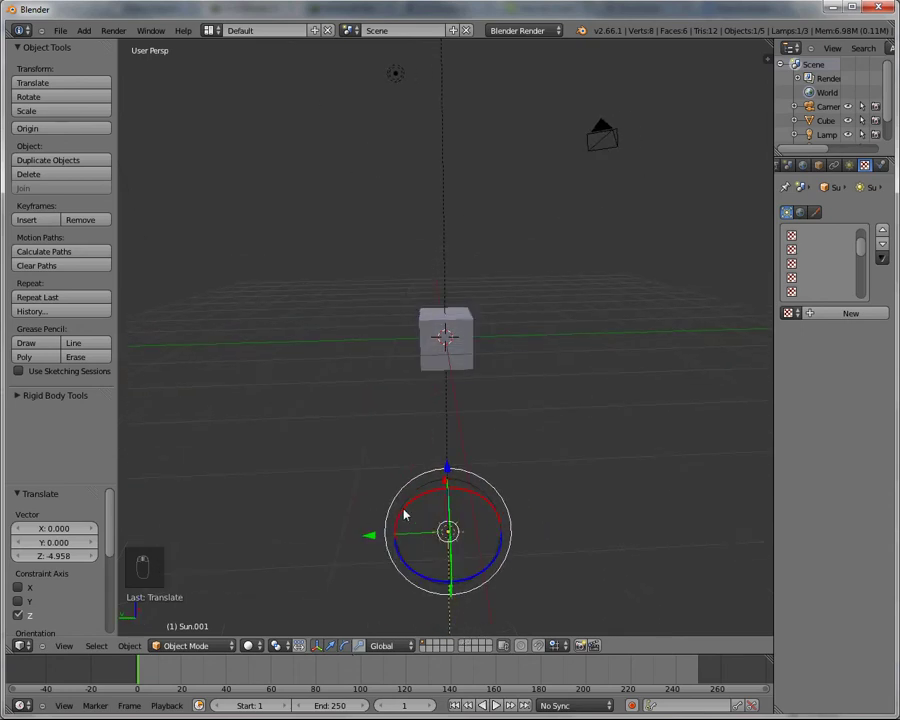
drag(404, 514, 536, 580)
middle_drag(536, 580, 493, 475)
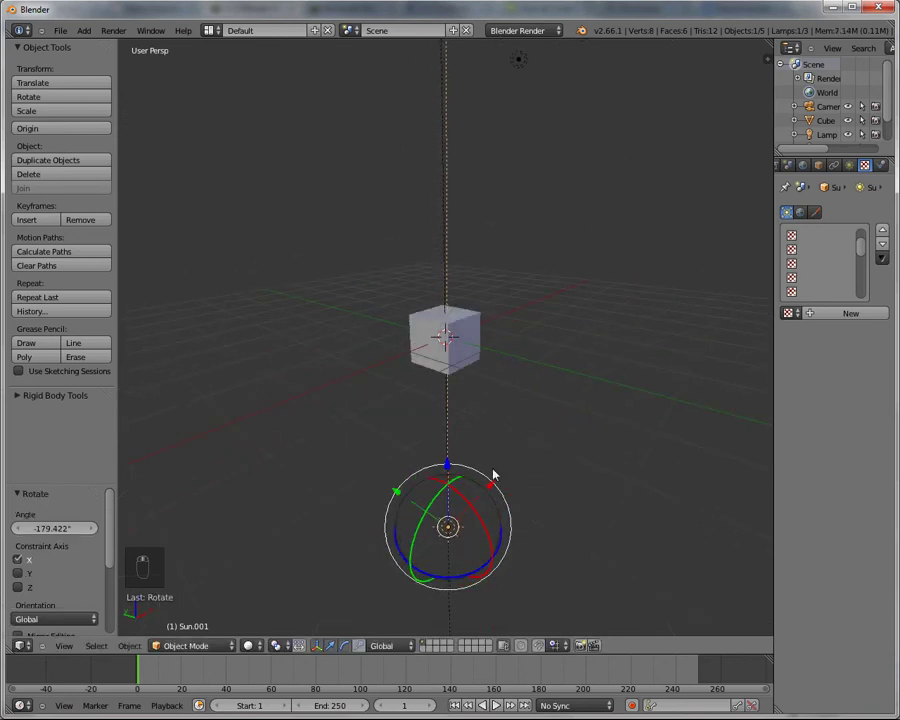
Add a third sun lamp and move it about 2.4 units up along Z and about 12.5 units along X.
click(84, 30)
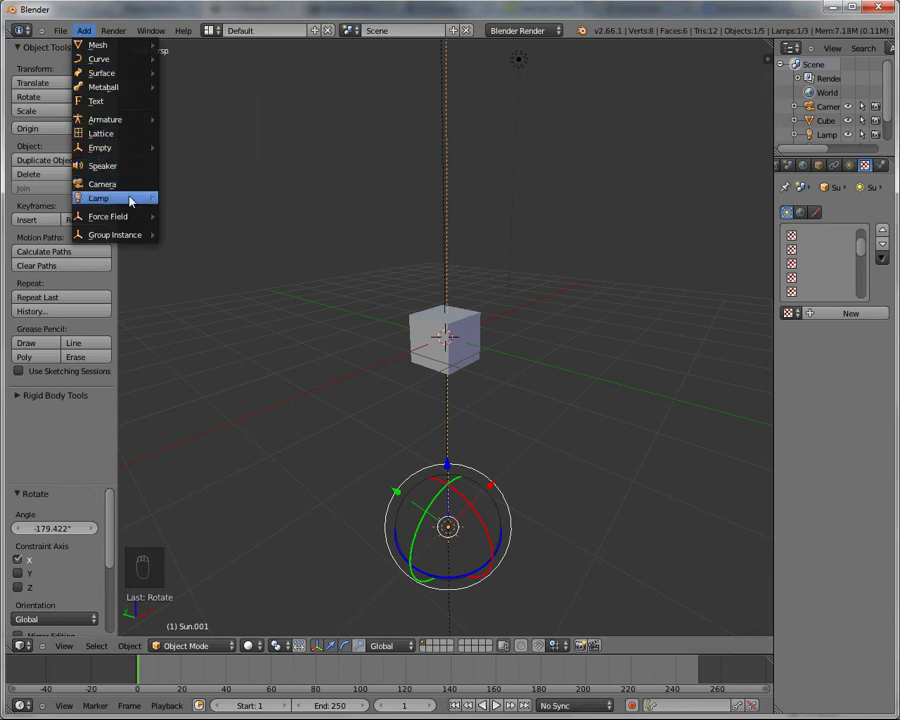
mouse_move(130, 198)
click(182, 213)
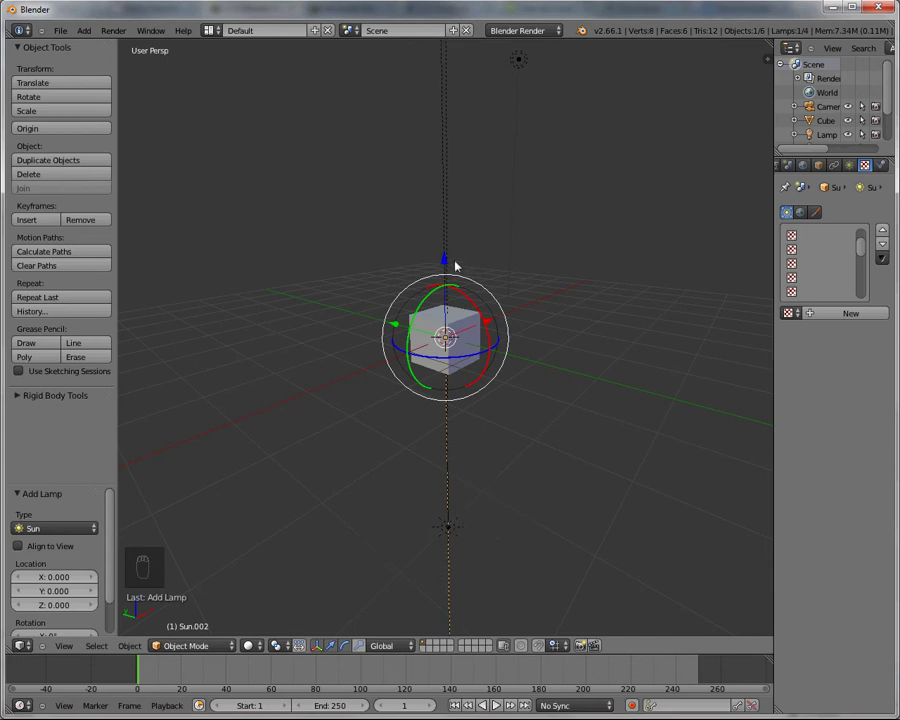
drag(445, 260, 458, 133)
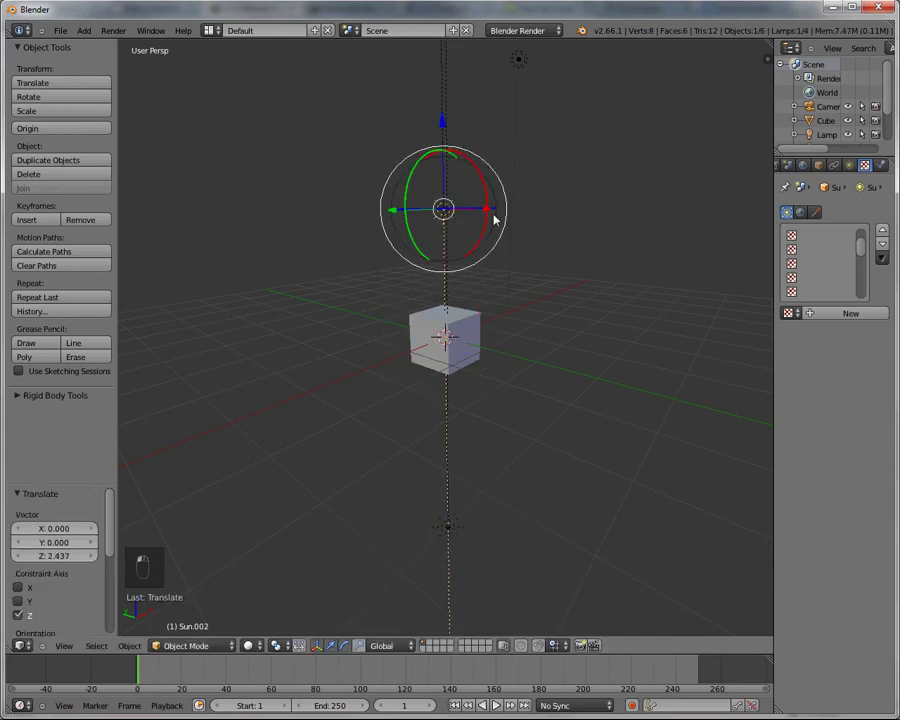
drag(488, 208, 662, 248)
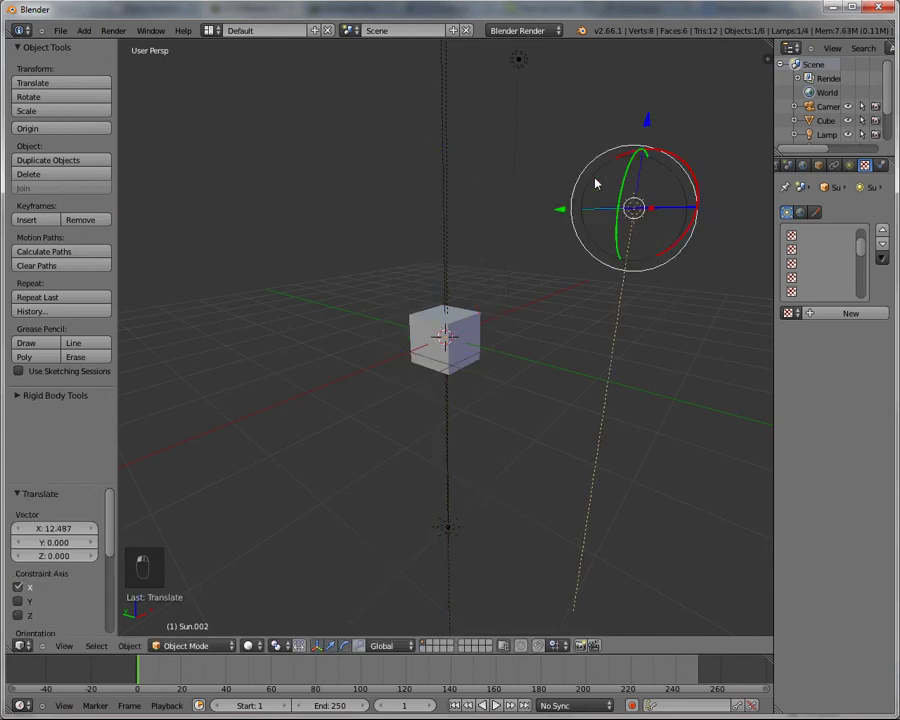
Rotate the third sun lamp about 46.5° around X.
click(694, 174)
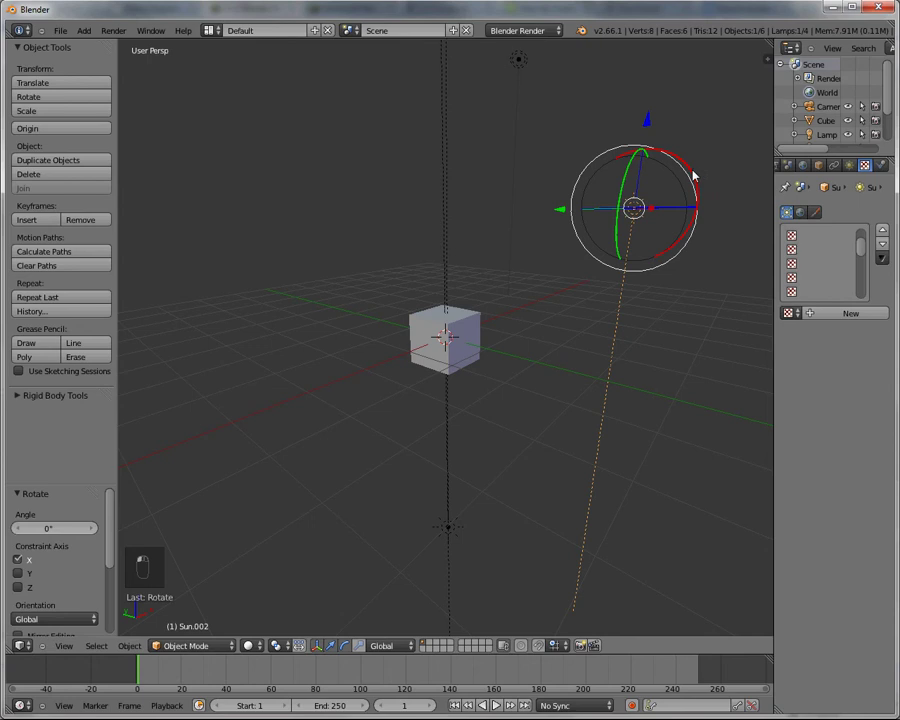
drag(694, 174, 703, 231)
scroll(492, 350, down, 4)
scroll(484, 376, down, 4)
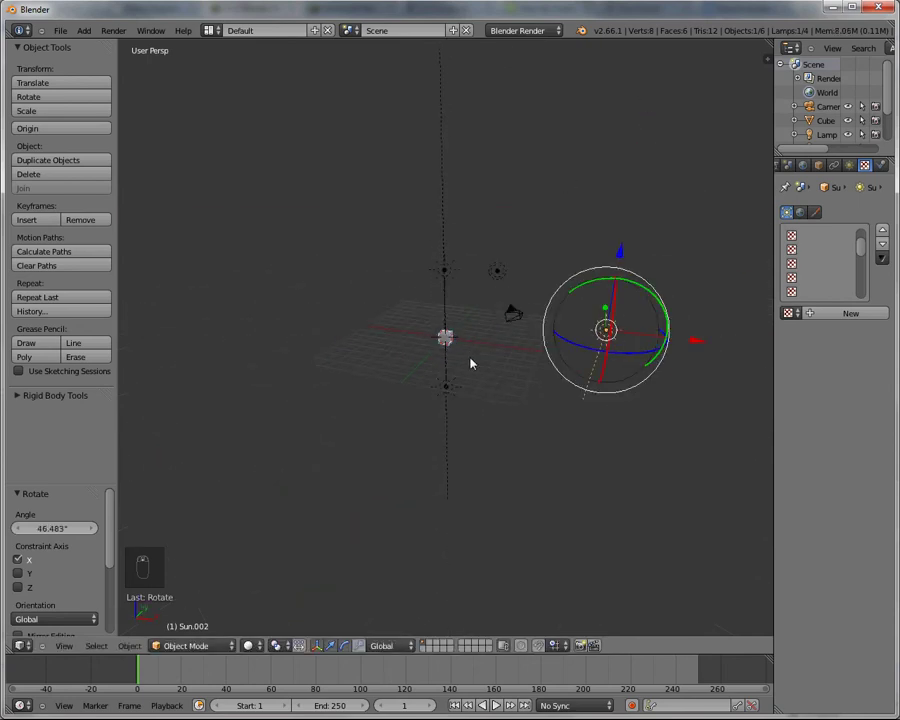
Move the third sun lamp along X to the cube's opposite side, by about -27.2, 10.2 and 1.8 units in turn.
middle_drag(470, 362, 408, 370)
key(g)
key(x)
click(418, 352)
key(g)
key(x)
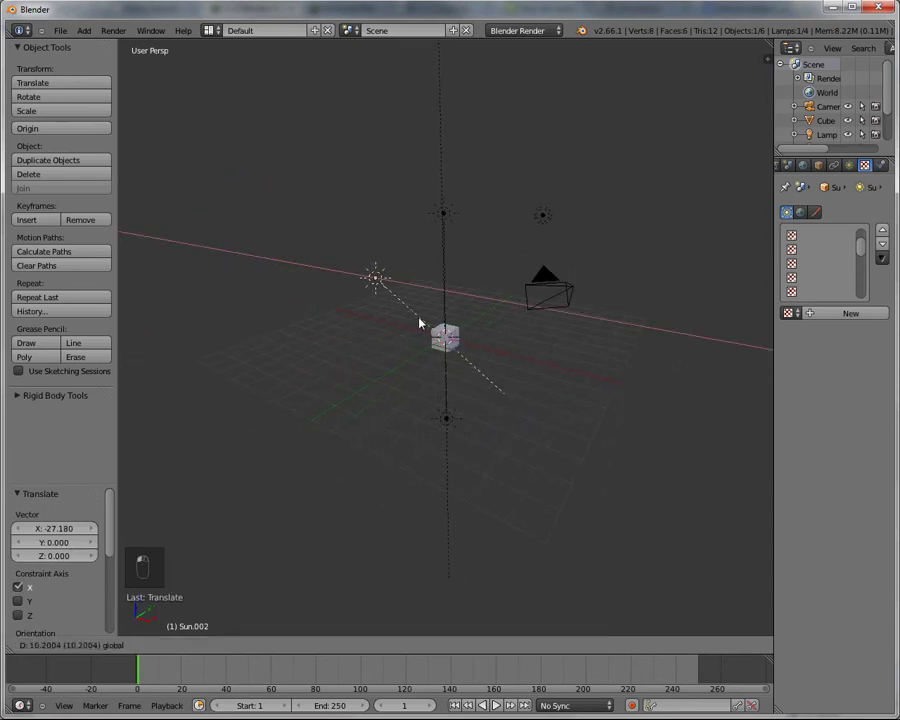
click(420, 321)
mouse_move(417, 414)
middle_down()
mouse_move(472, 412)
mouse_move(406, 420)
middle_up()
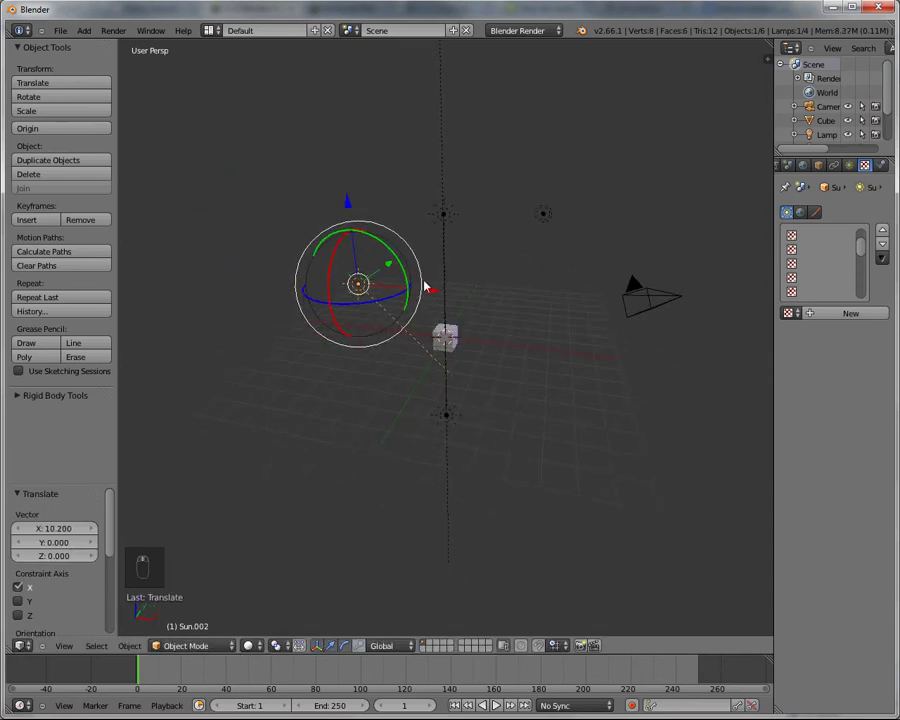
key(g)
key(x)
click(463, 308)
Rotate the third sun lamp about -87.6° around Z so its beam points toward the cube.
middle_drag(463, 308, 488, 287)
key(r)
key(z)
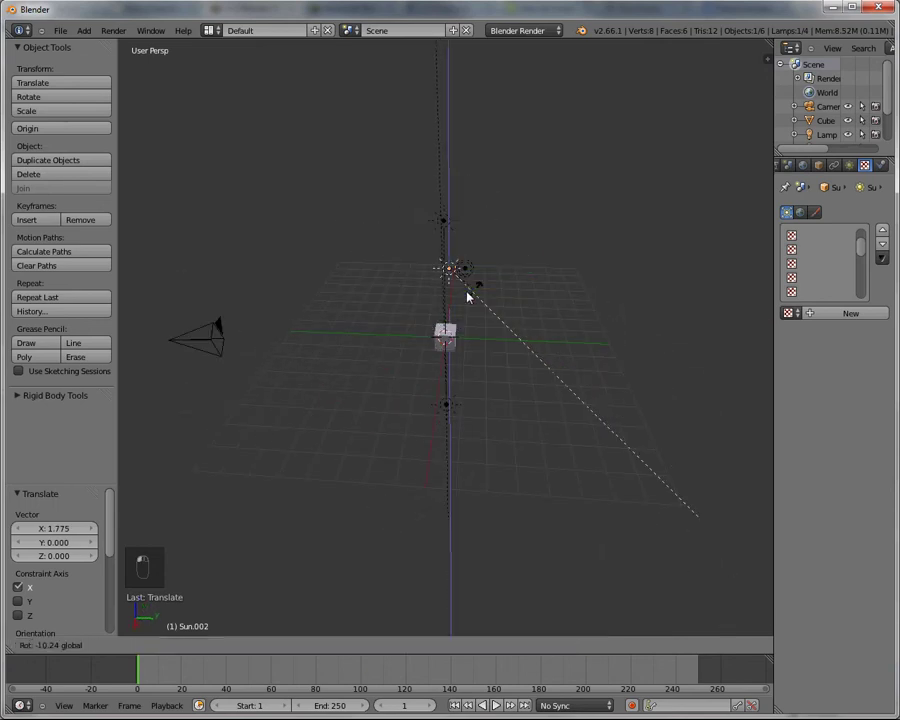
click(438, 290)
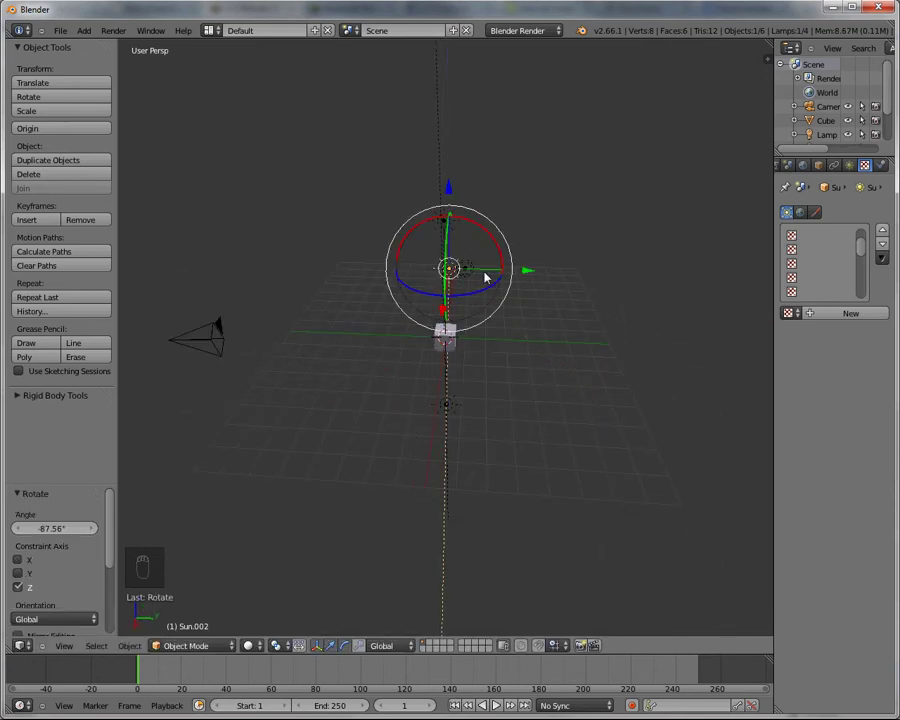
middle_drag(496, 394, 424, 392)
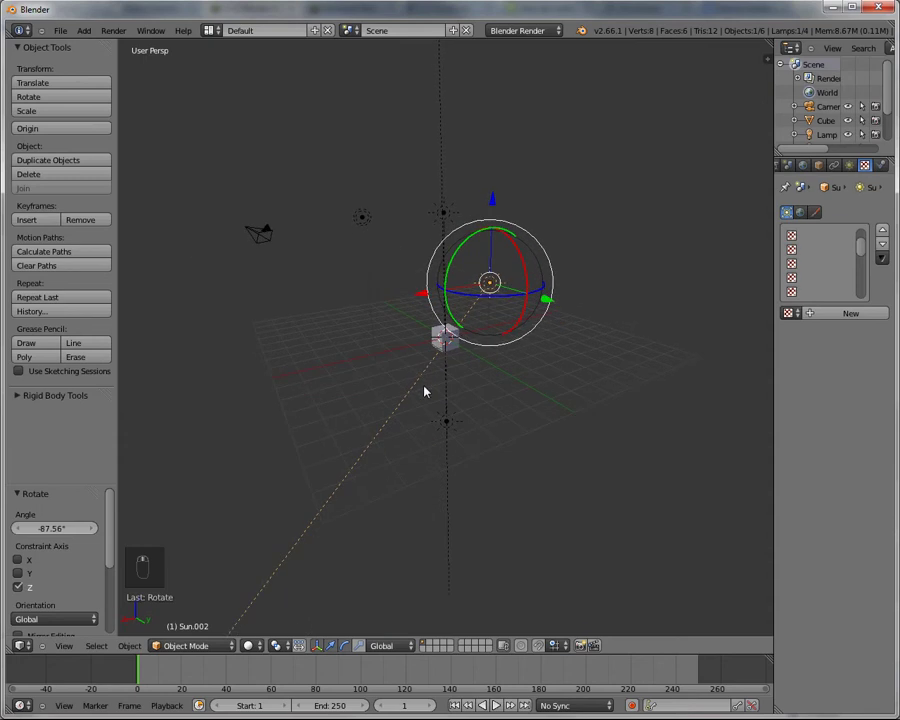
Switch the viewport shading to Texture and inspect how the lamps light the cube's sides.
click(248, 645)
click(262, 581)
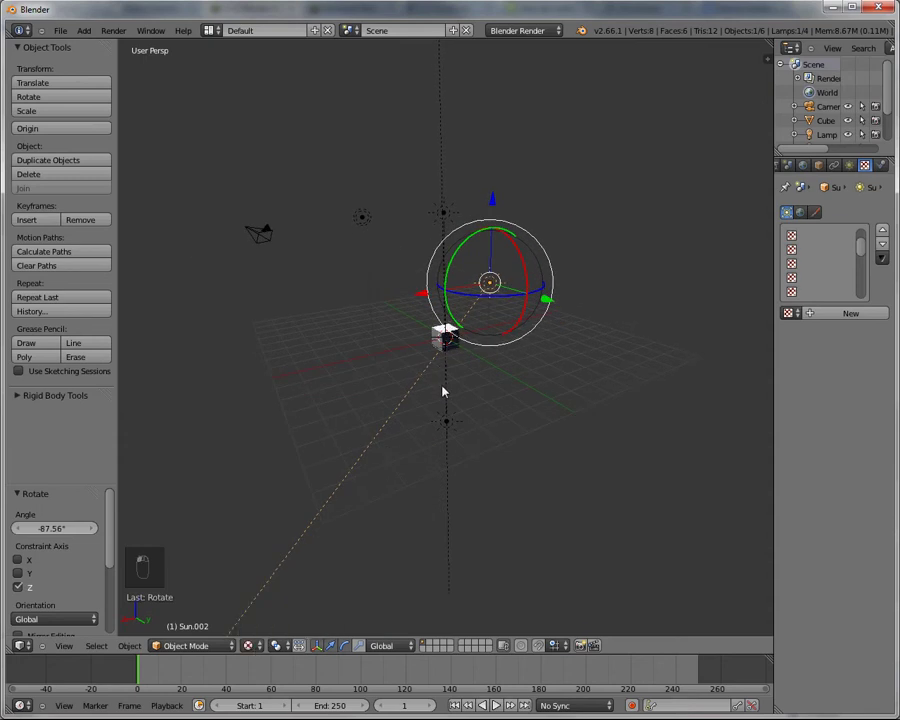
middle_drag(445, 392, 401, 509)
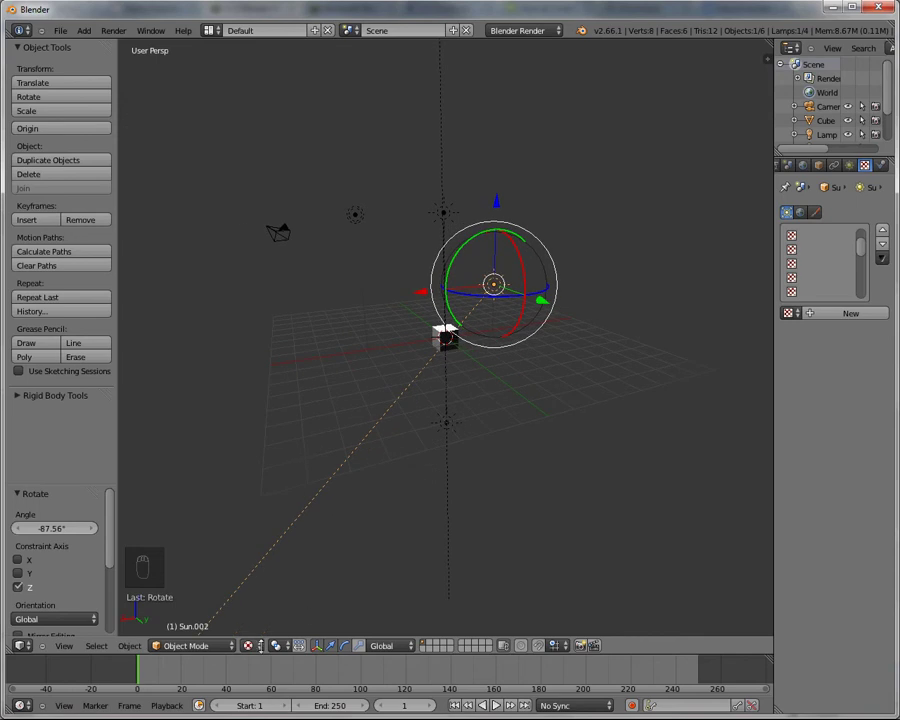
middle_drag(334, 518, 545, 400)
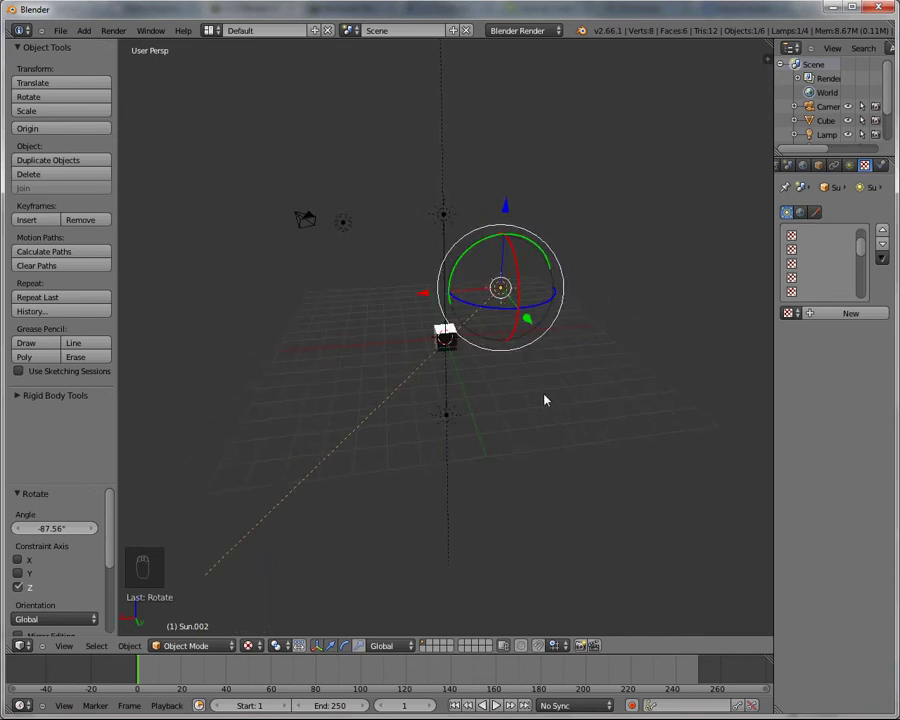
Add a fourth sun lamp, place it above the cube on the positive Y side, and rotate it about -48.4° around X.
click(60, 30)
mouse_move(85, 32)
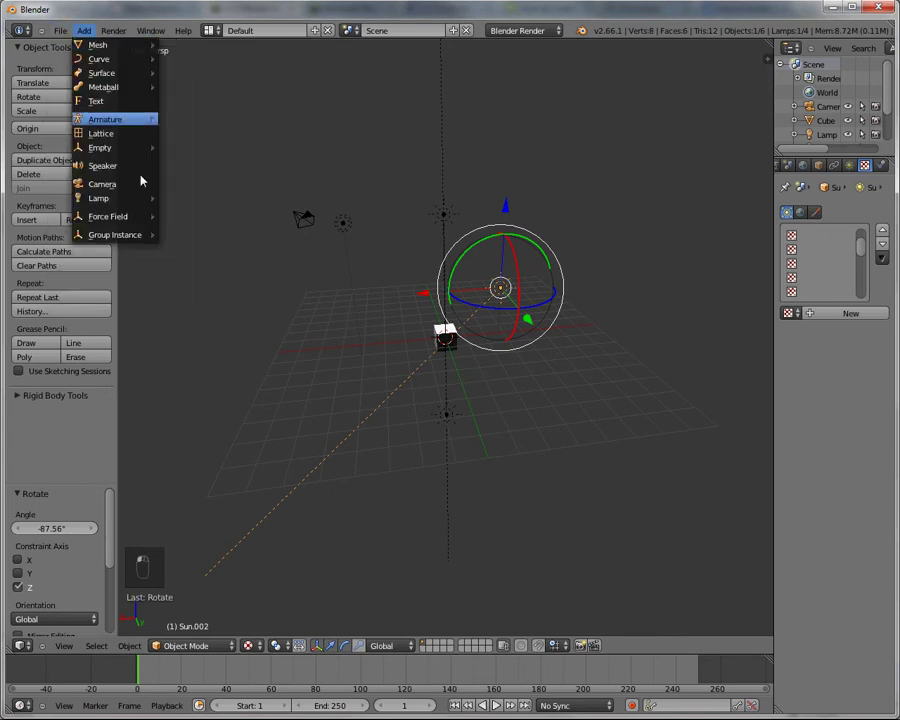
mouse_move(137, 199)
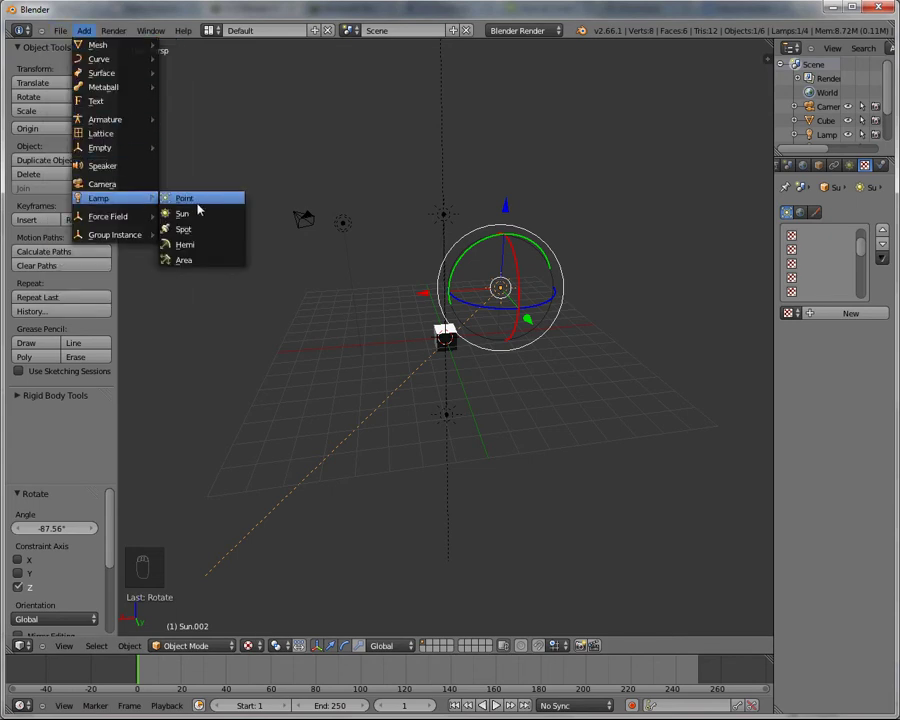
click(204, 212)
drag(450, 281, 492, 272)
middle_drag(492, 272, 331, 342)
Add a fifth sun lamp offset about 4.6 units along Z and -6.2 along Y, and rotate it about 27.6° around X.
click(84, 30)
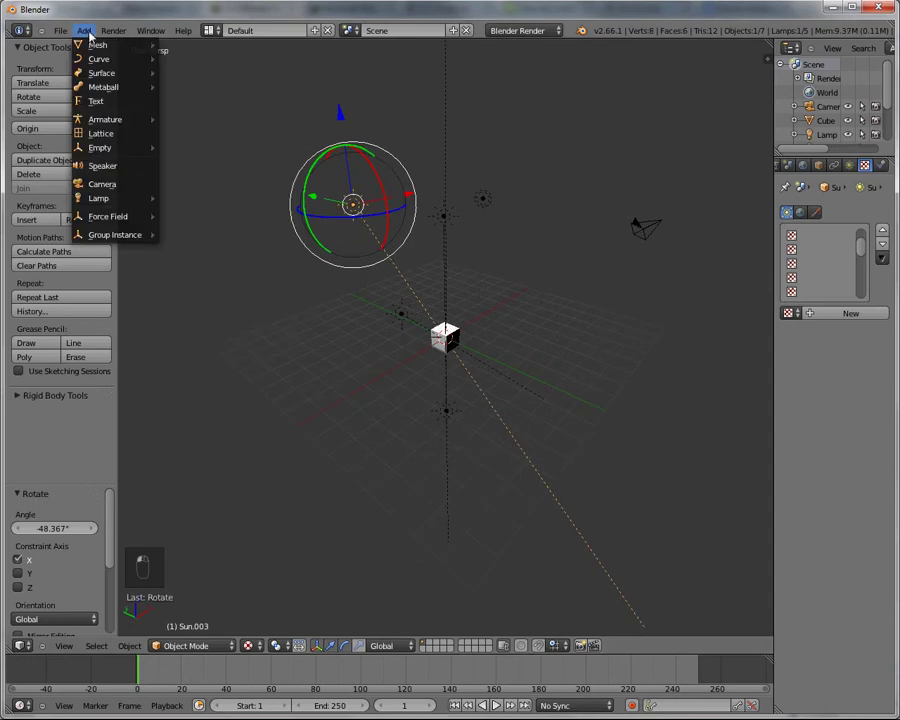
mouse_move(137, 200)
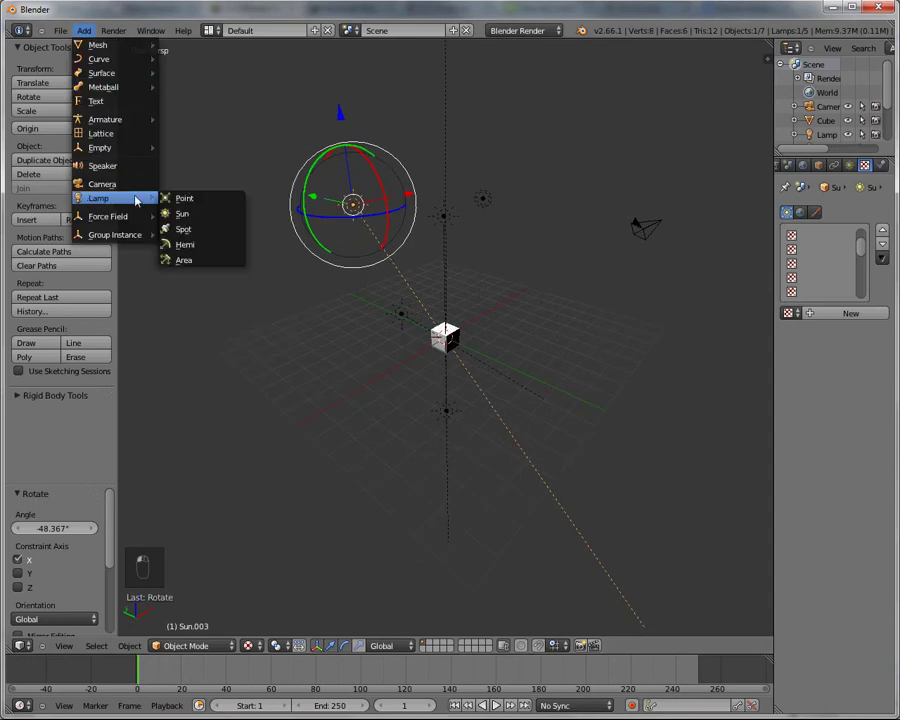
click(201, 213)
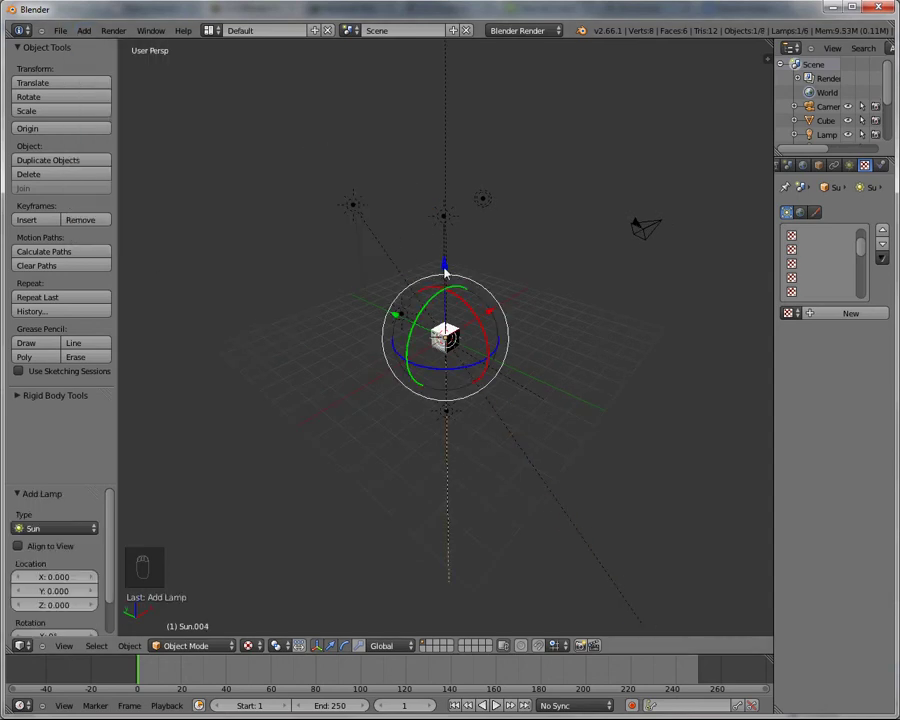
drag(445, 270, 495, 252)
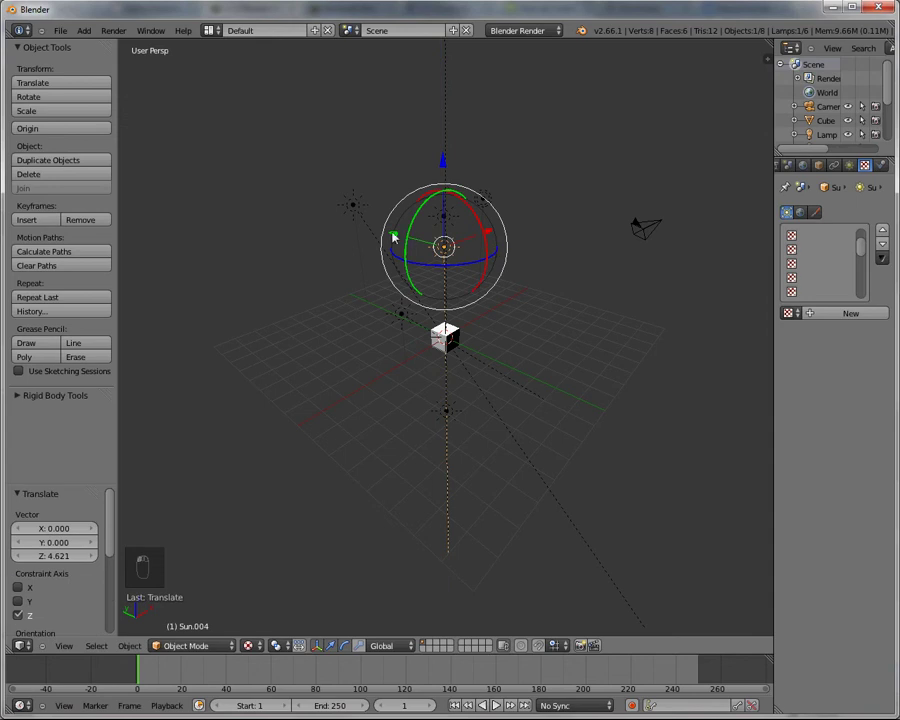
drag(393, 236, 534, 276)
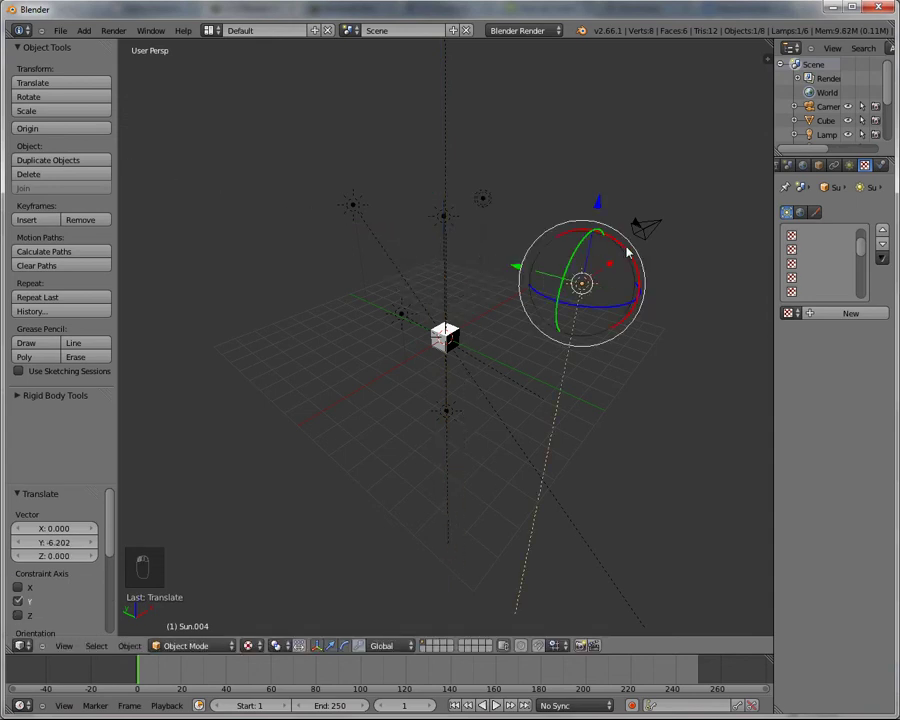
drag(628, 252, 638, 278)
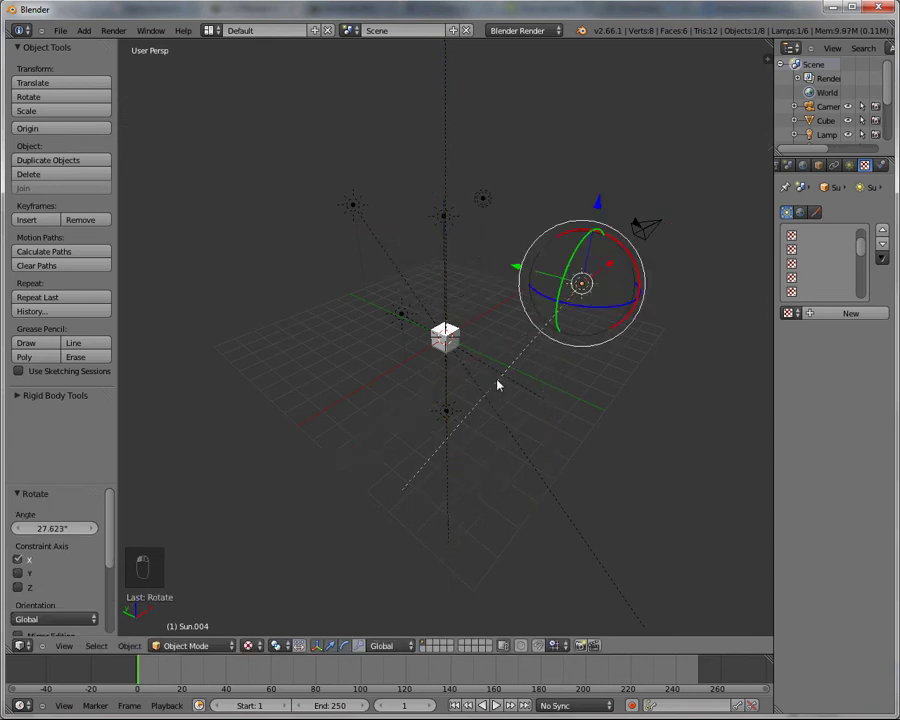
middle_drag(497, 385, 427, 350)
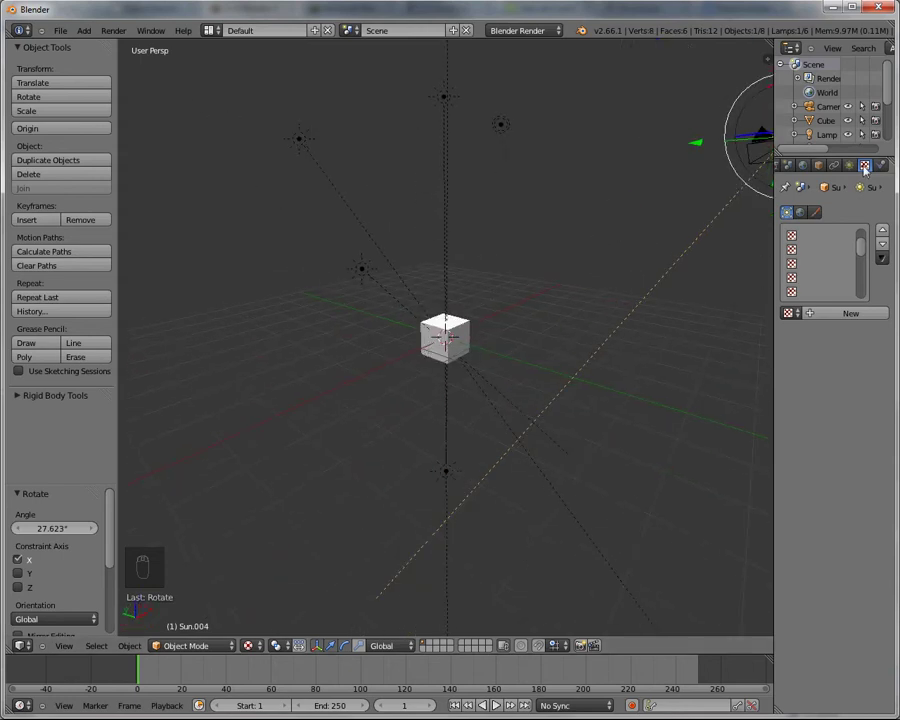
Create a new texture named Terrain.png and set its type to Image or Movie.
click(830, 316)
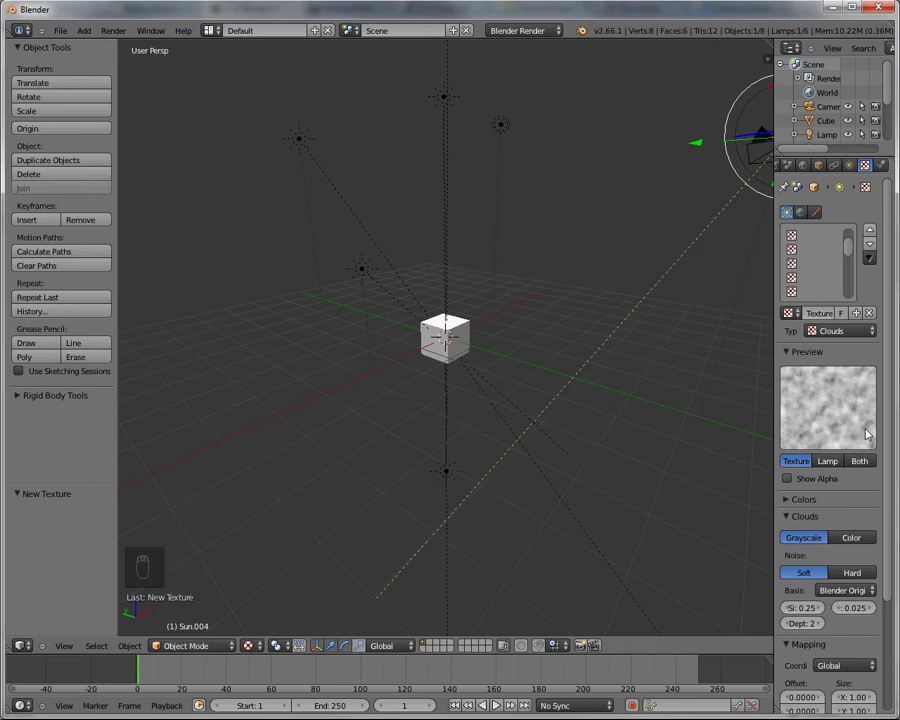
scroll(827, 398, down, 5)
scroll(825, 357, up, 4)
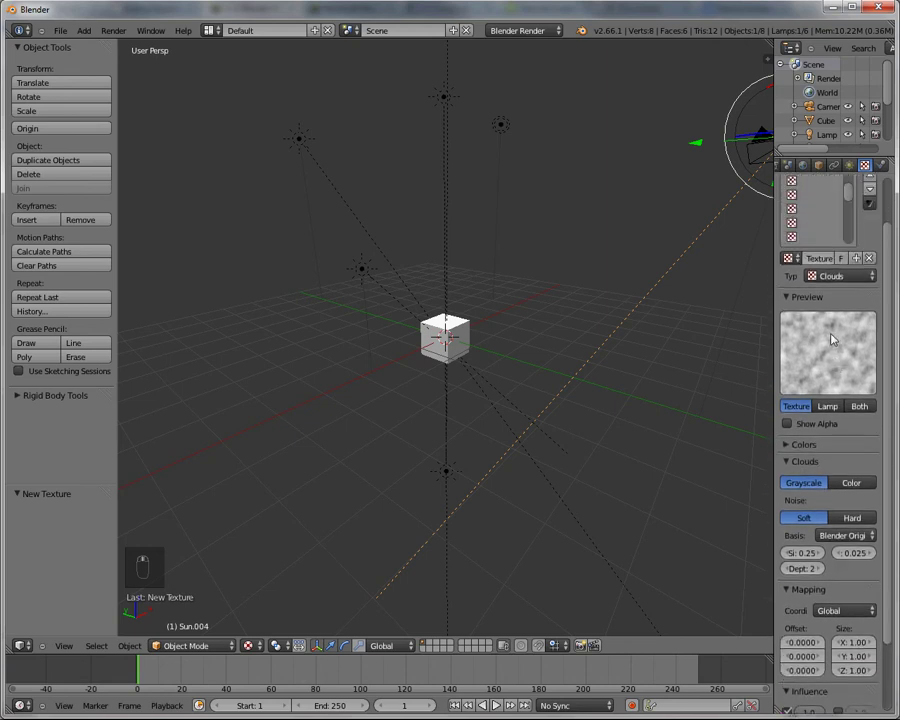
click(791, 313)
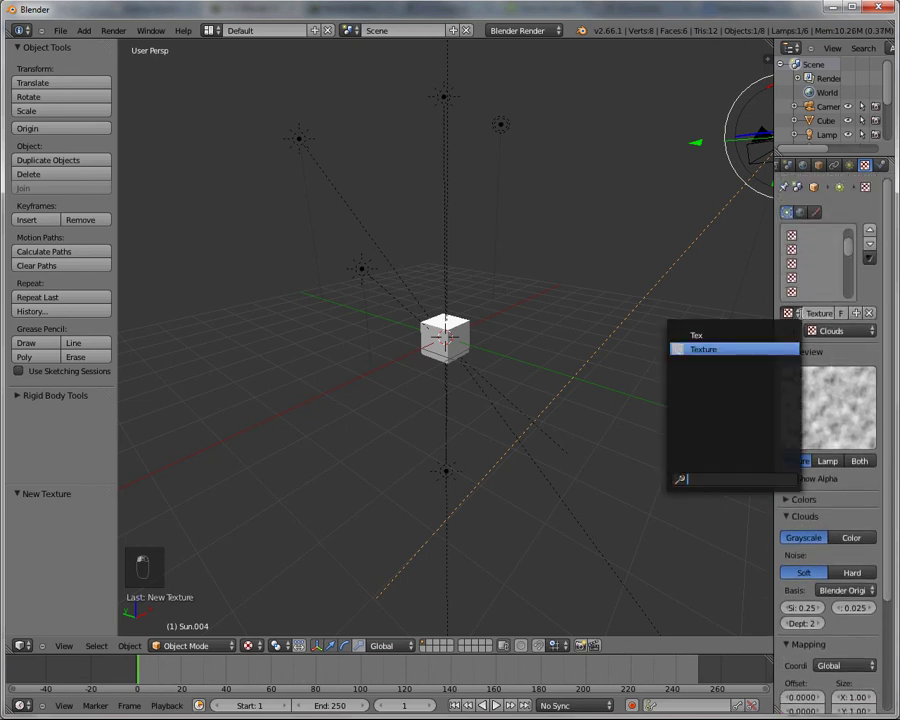
key(Escape)
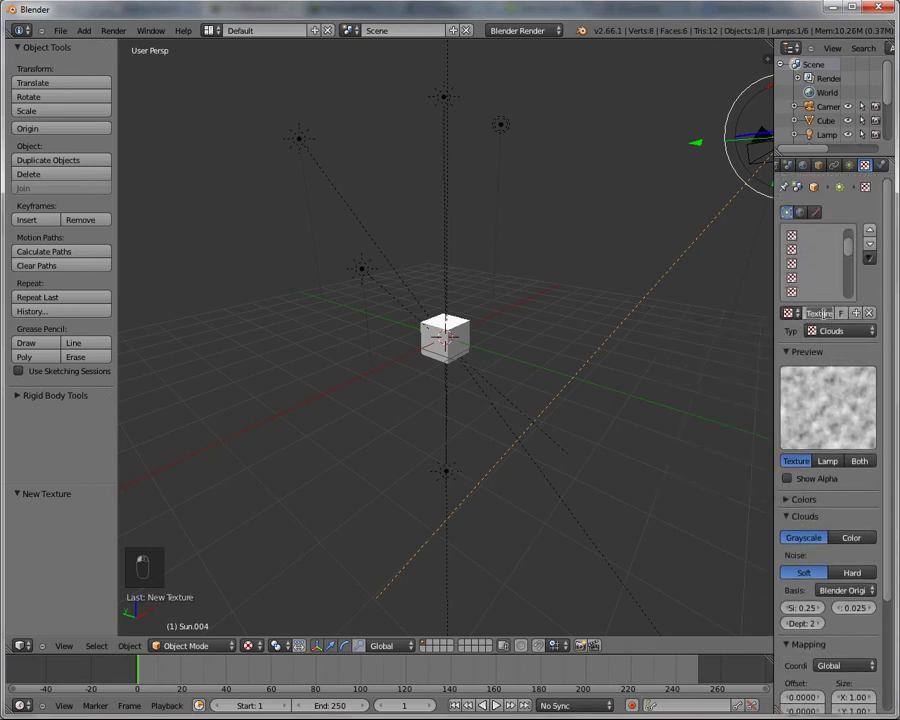
double_click(818, 313)
text(Terr)
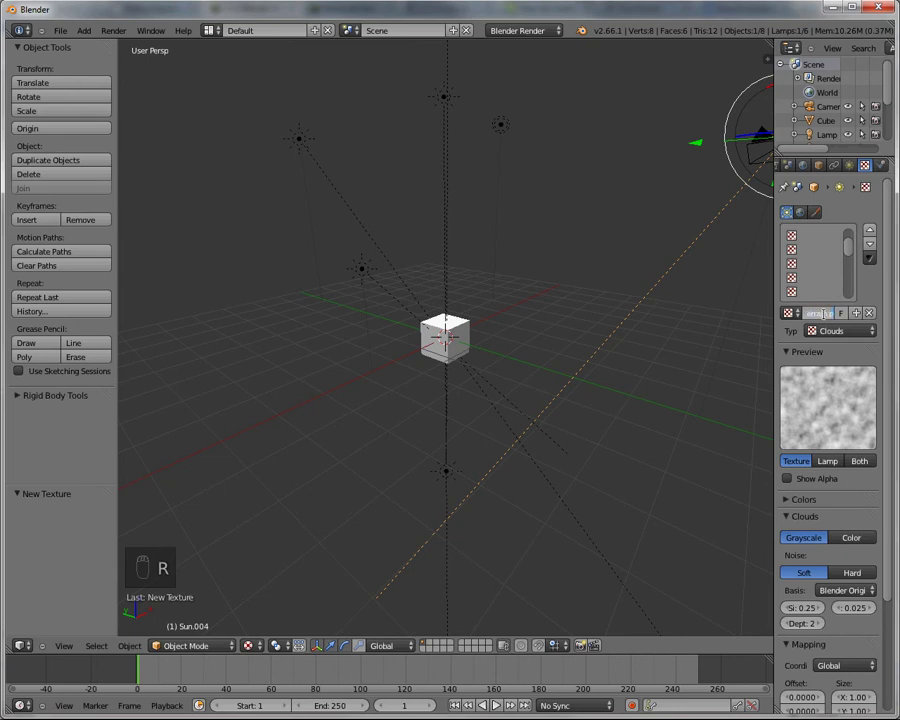
click(840, 330)
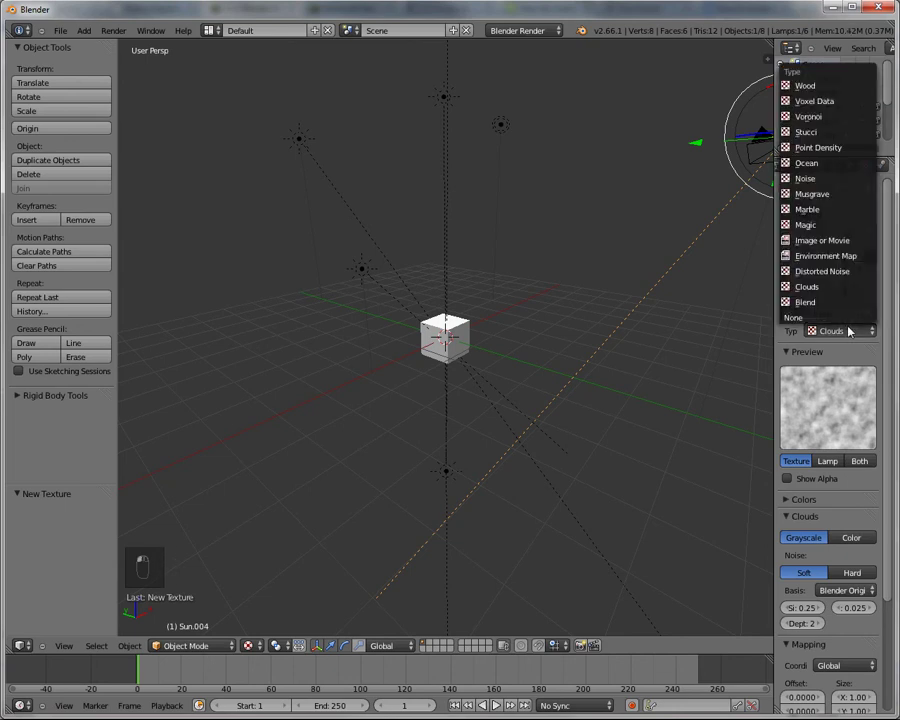
click(826, 249)
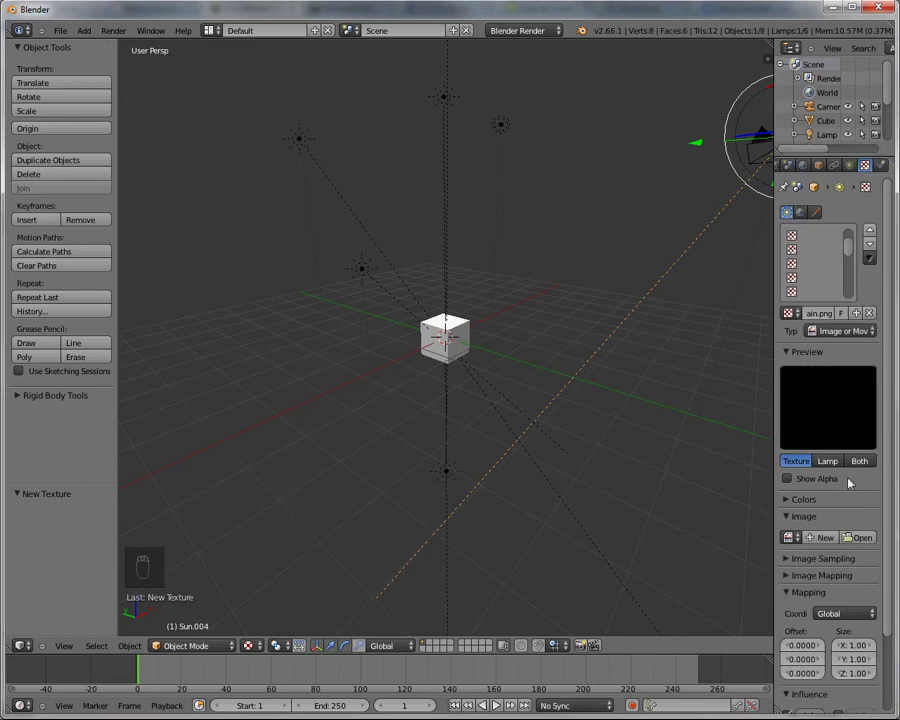
Load terrain.png from the Blender\Animations\Minecraft\MC Rigs\Textures folder under Documents as the texture's image.
scroll(800, 495, down, 1)
click(863, 511)
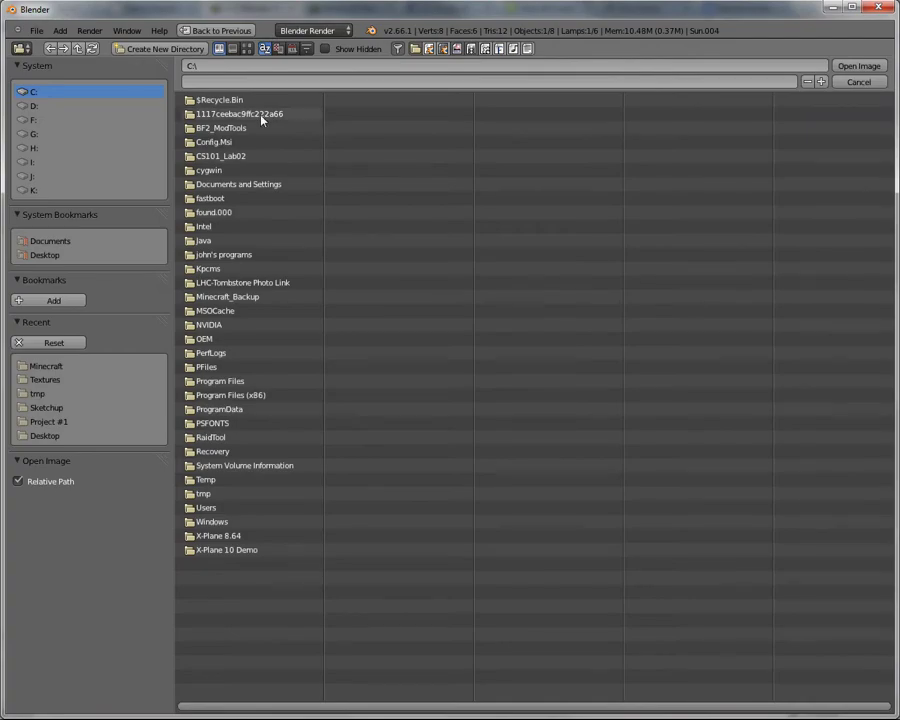
click(62, 245)
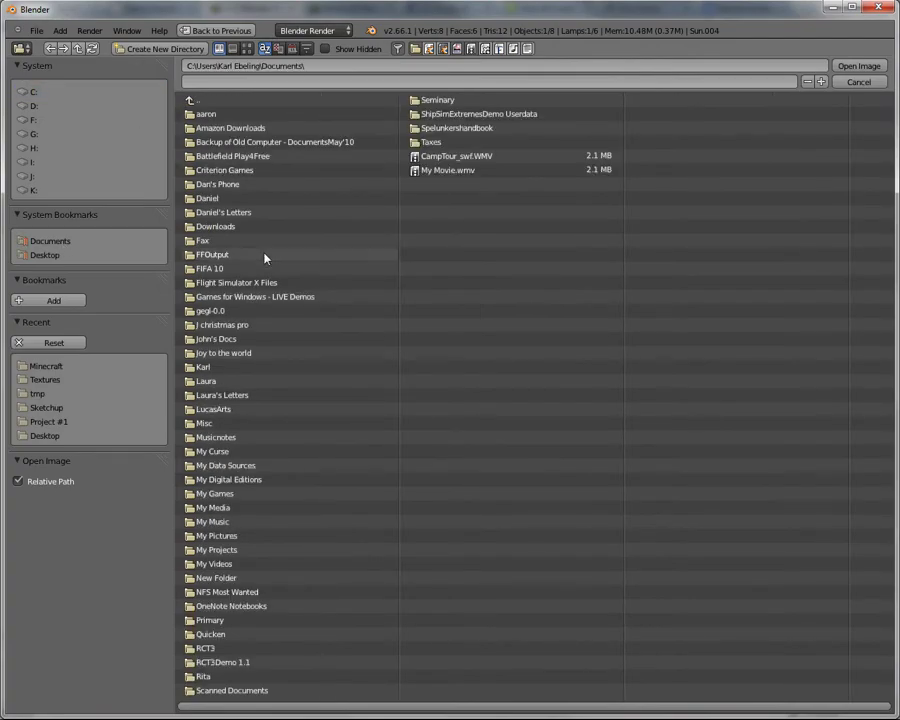
click(240, 342)
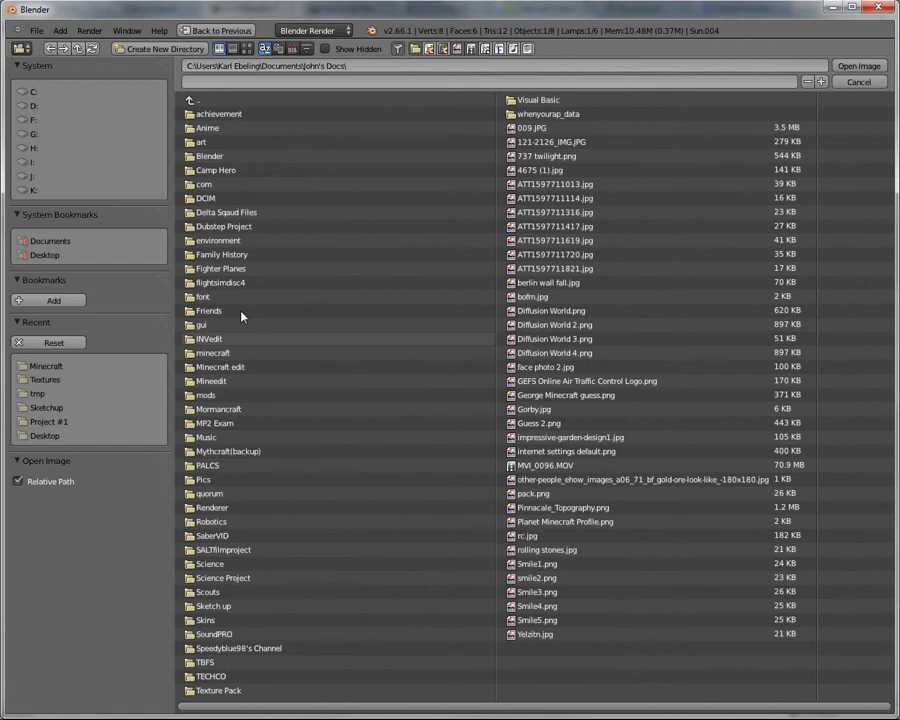
click(246, 160)
click(240, 115)
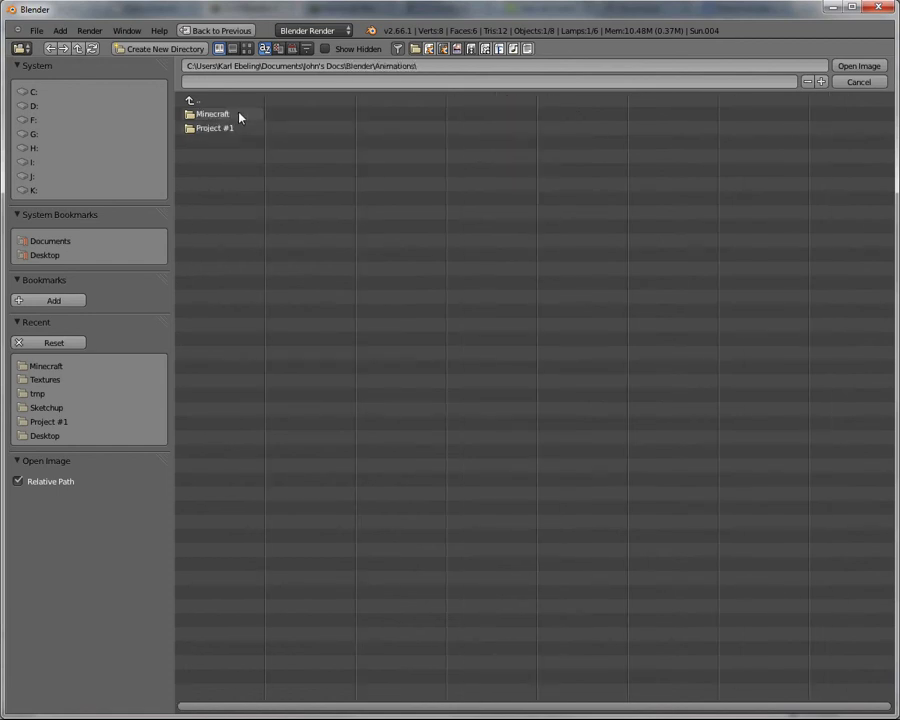
click(240, 116)
click(241, 116)
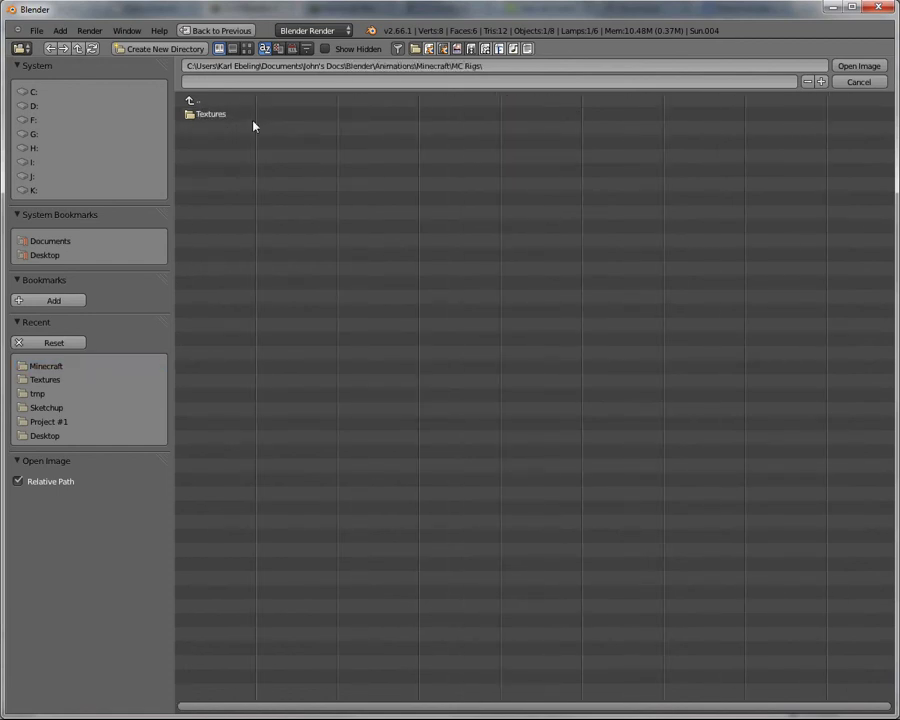
click(248, 118)
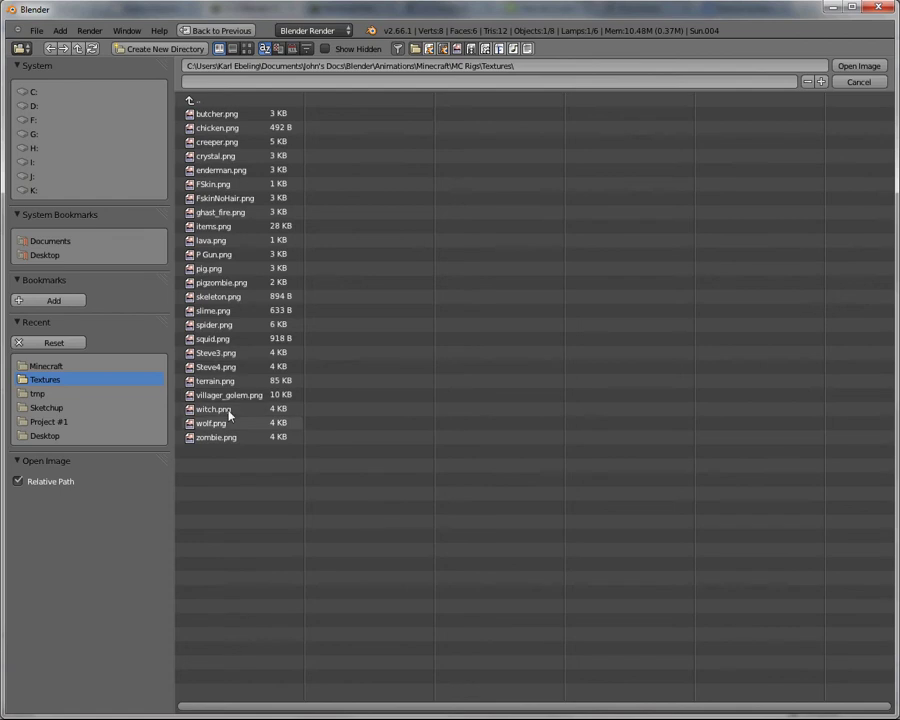
double_click(231, 383)
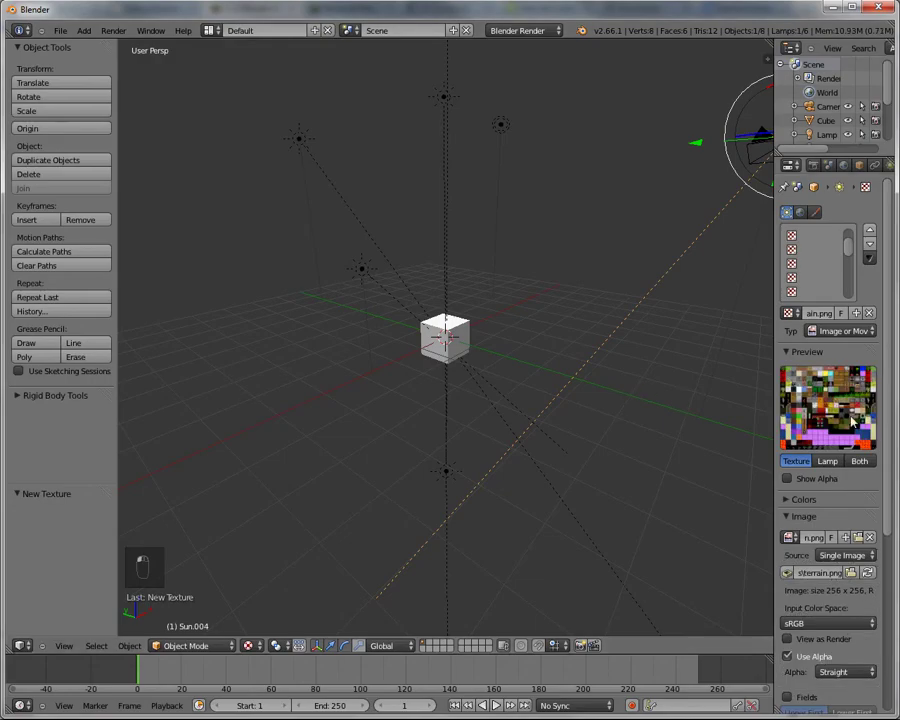
scroll(832, 441, down, 5)
scroll(832, 441, down, 2)
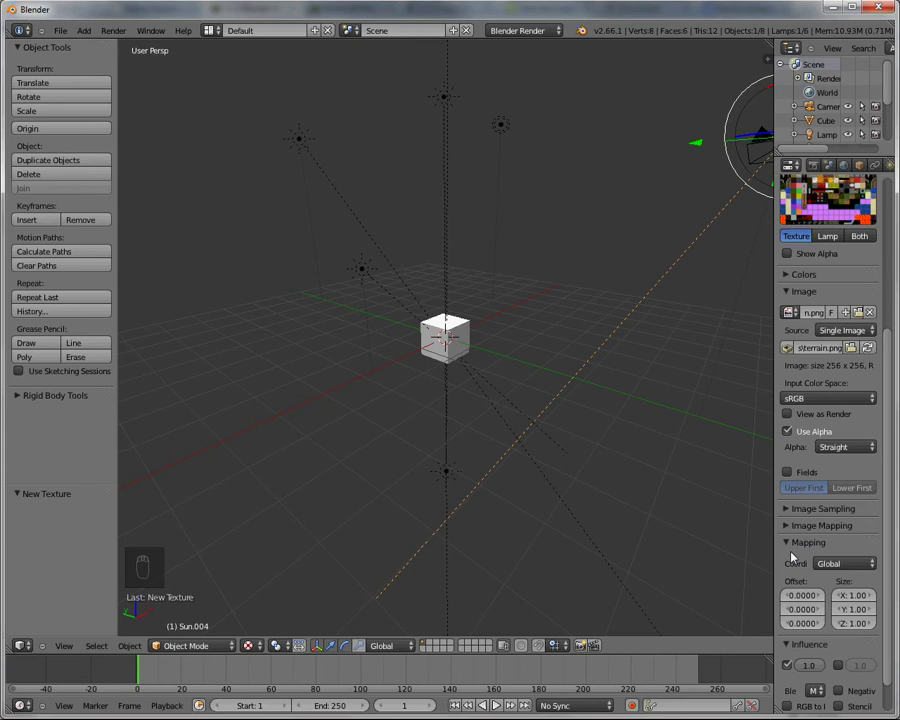
scroll(793, 556, down, 1)
click(845, 524)
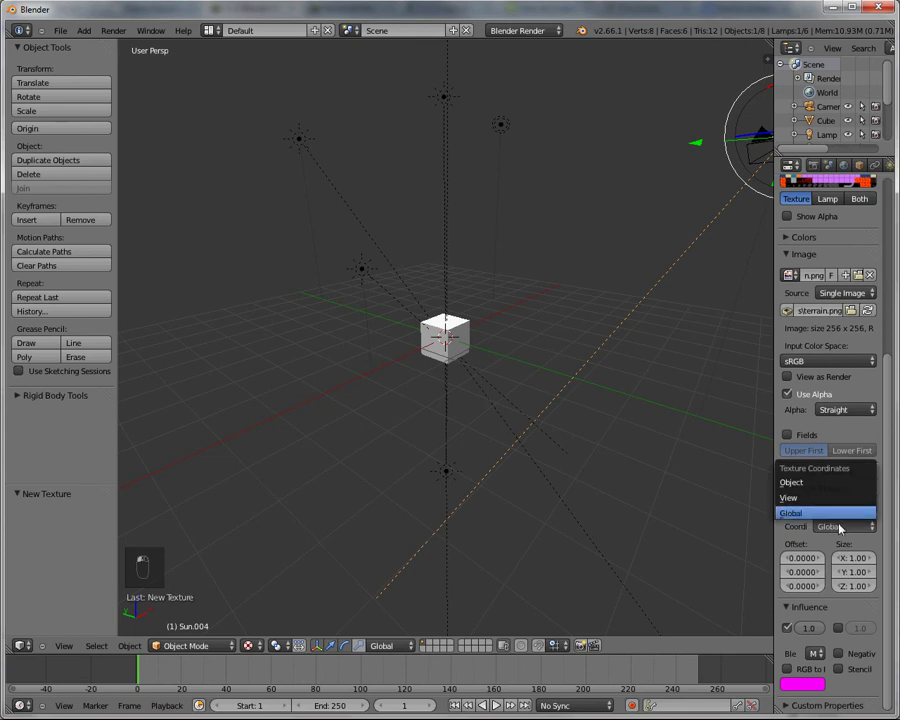
click(845, 529)
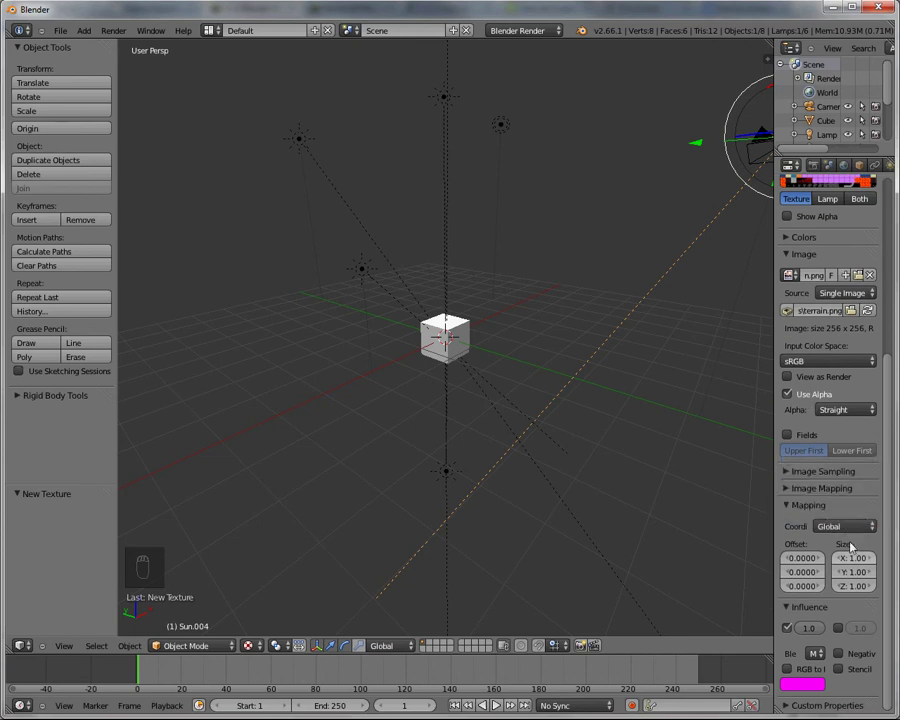
click(845, 529)
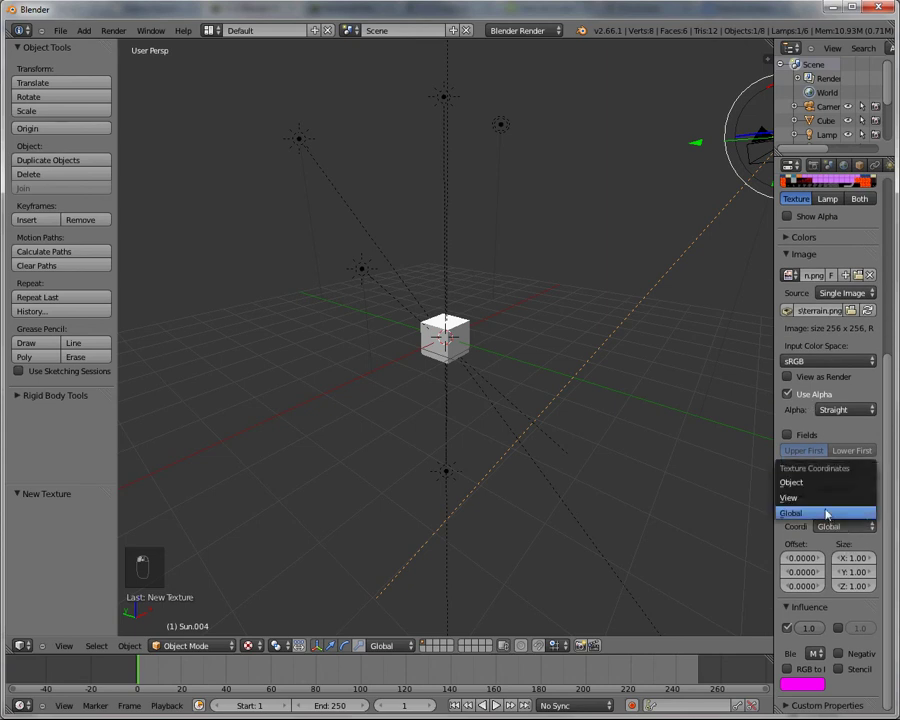
Switch the 3D view's shading to Solid.
click(256, 645)
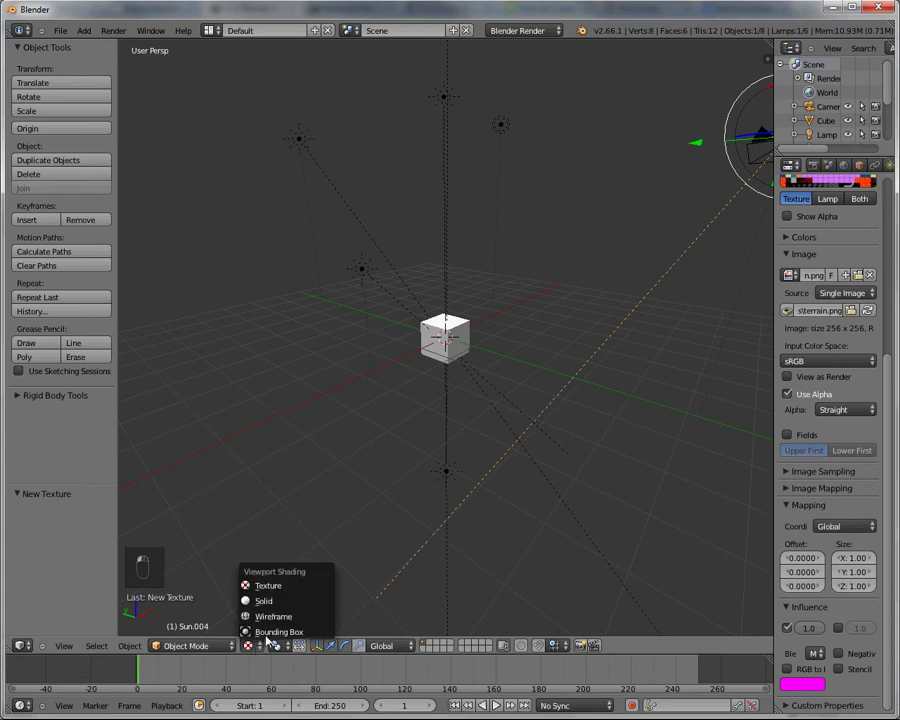
click(291, 601)
Examine the lamp texture's coordinate choices and its image mapping and image sampling settings.
click(836, 527)
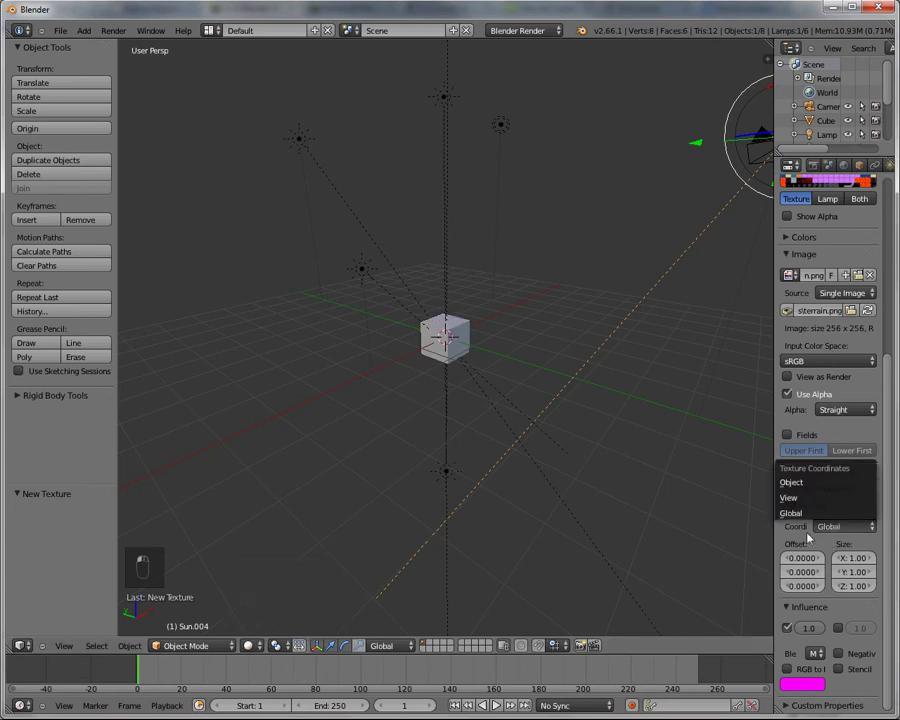
click(790, 489)
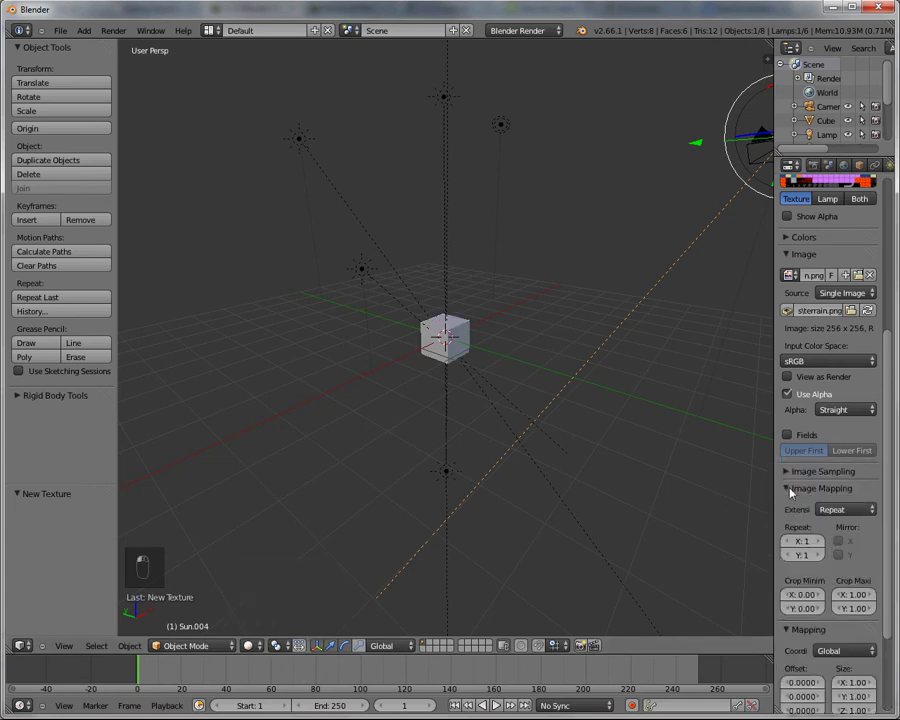
click(790, 489)
click(790, 471)
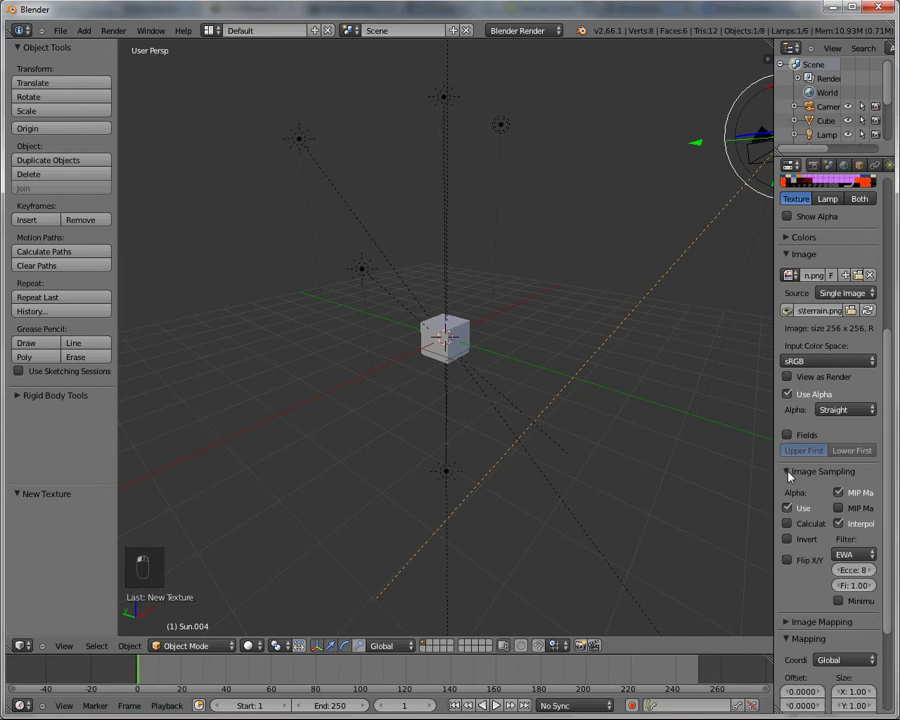
click(790, 471)
click(790, 489)
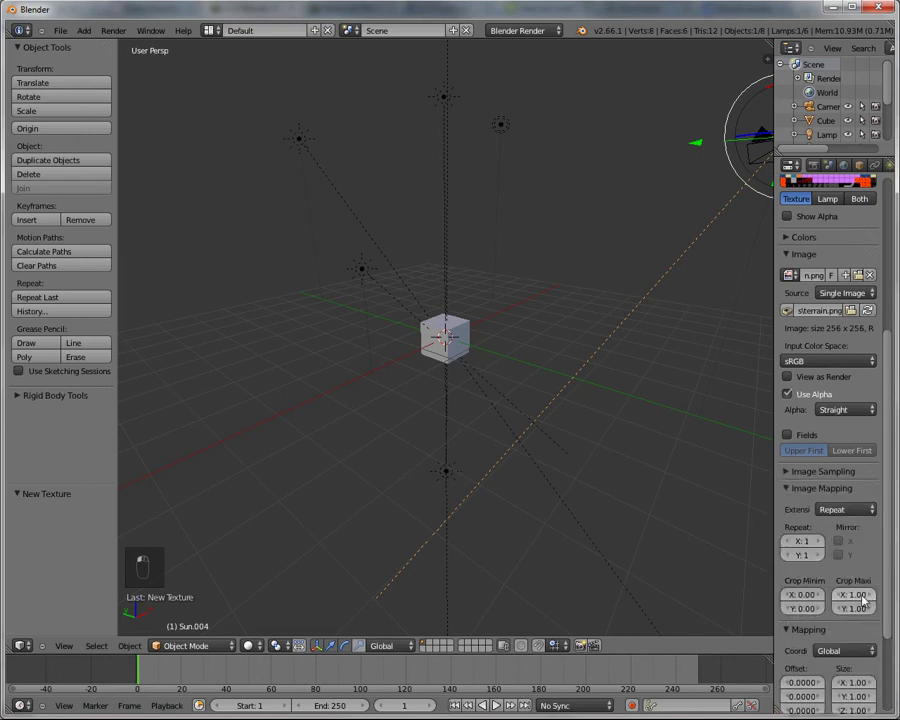
click(790, 489)
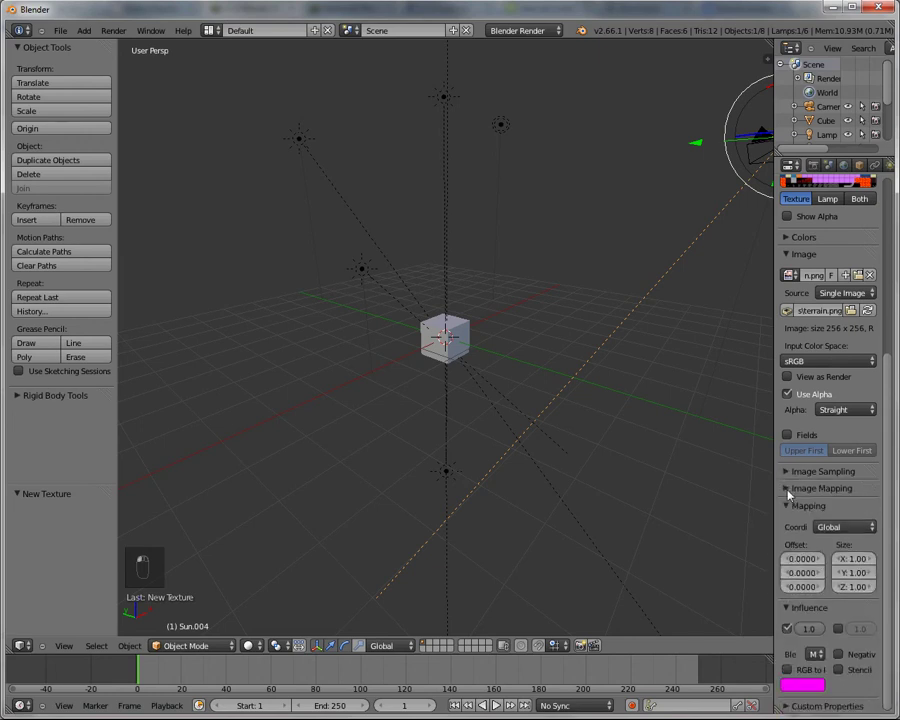
scroll(843, 245, up, 6)
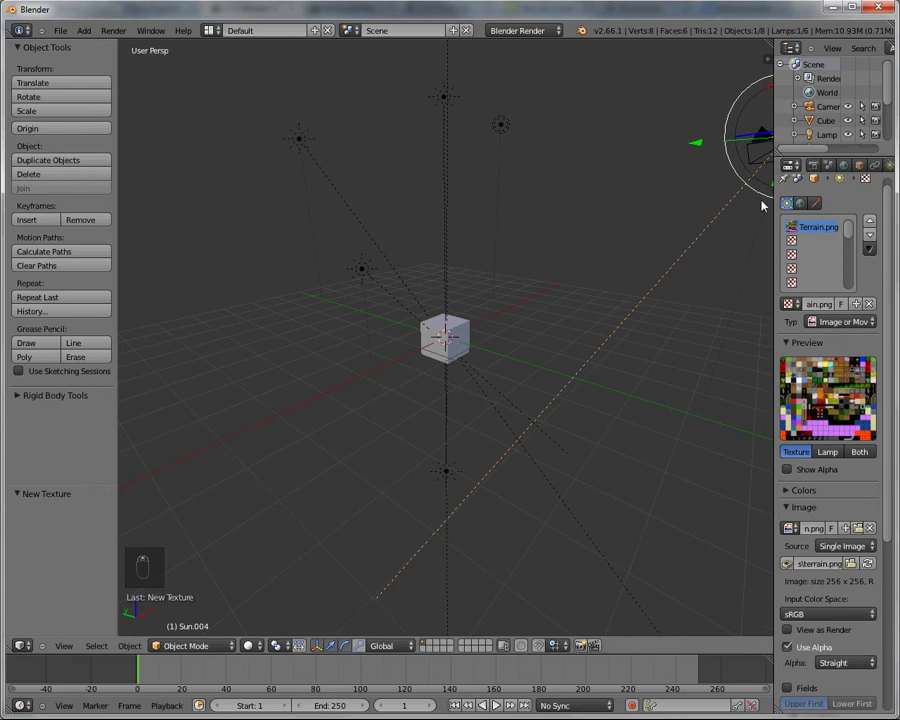
Assign the existing Terrain.png texture to the world's texture slot and select the cube.
click(800, 203)
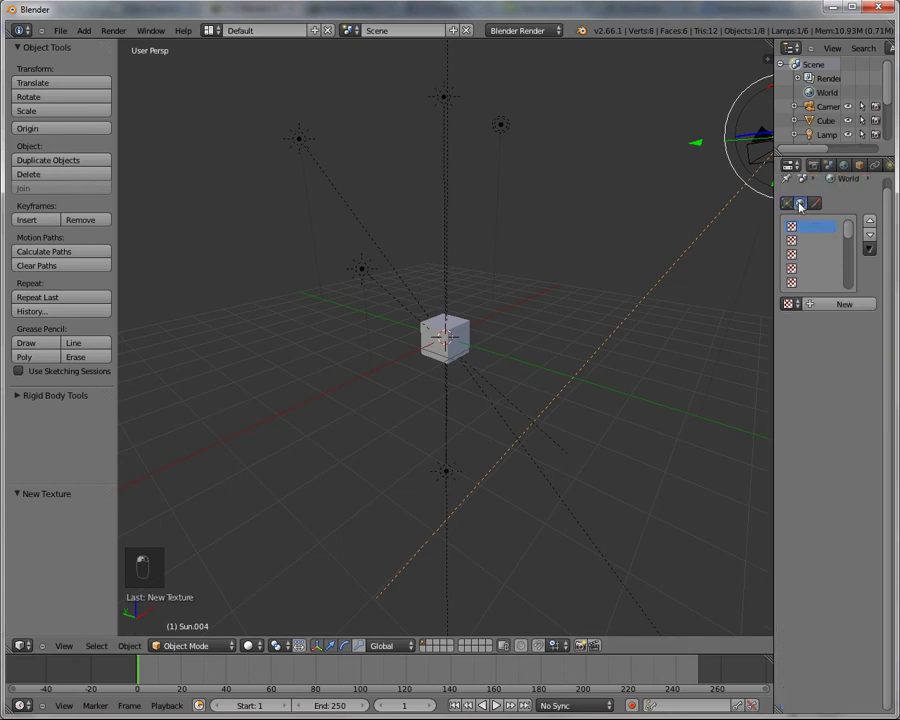
right_click(458, 337)
click(790, 313)
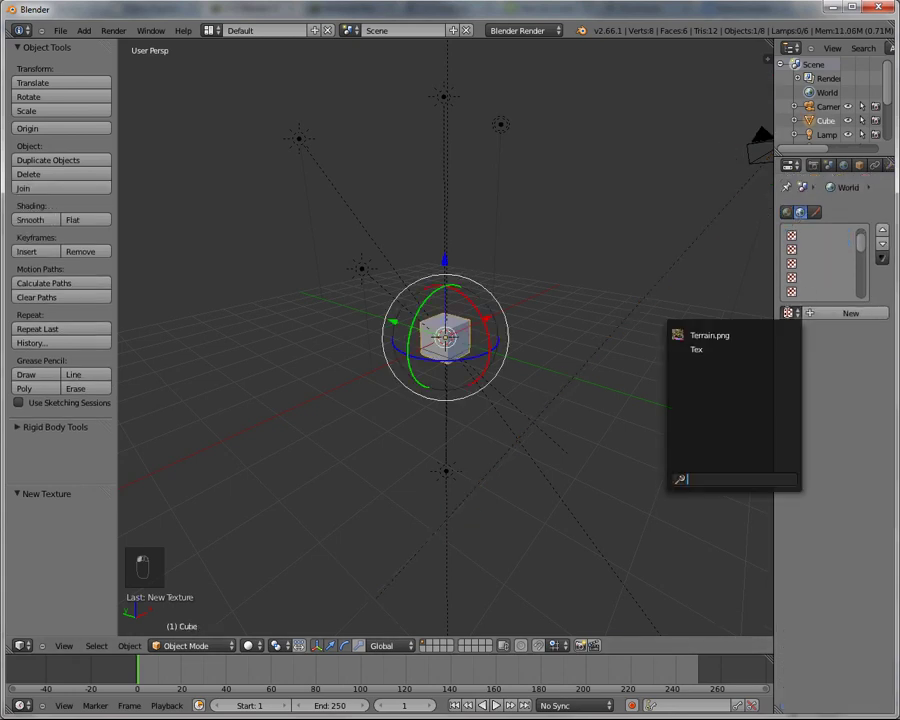
click(712, 335)
Turn off interpolation in the Terrain.png texture's image sampling settings.
scroll(840, 458, down, 4)
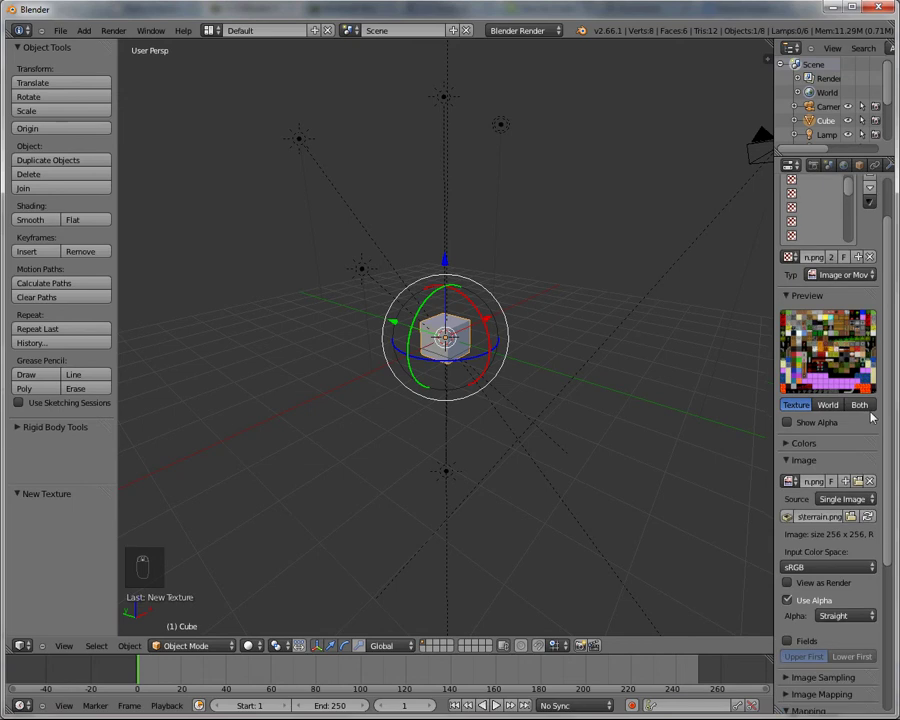
scroll(835, 510, down, 3)
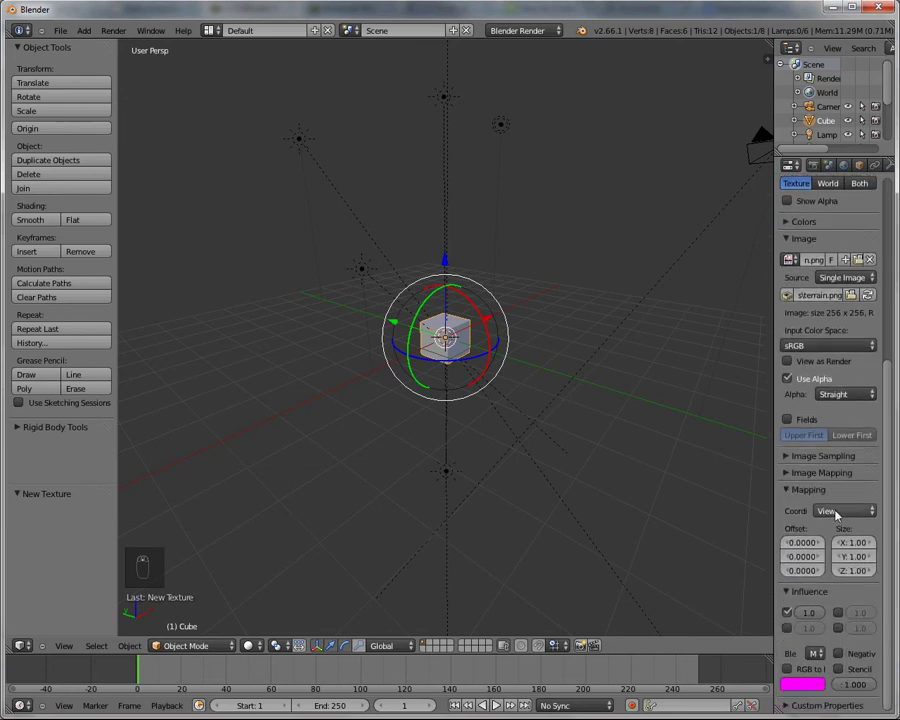
click(835, 511)
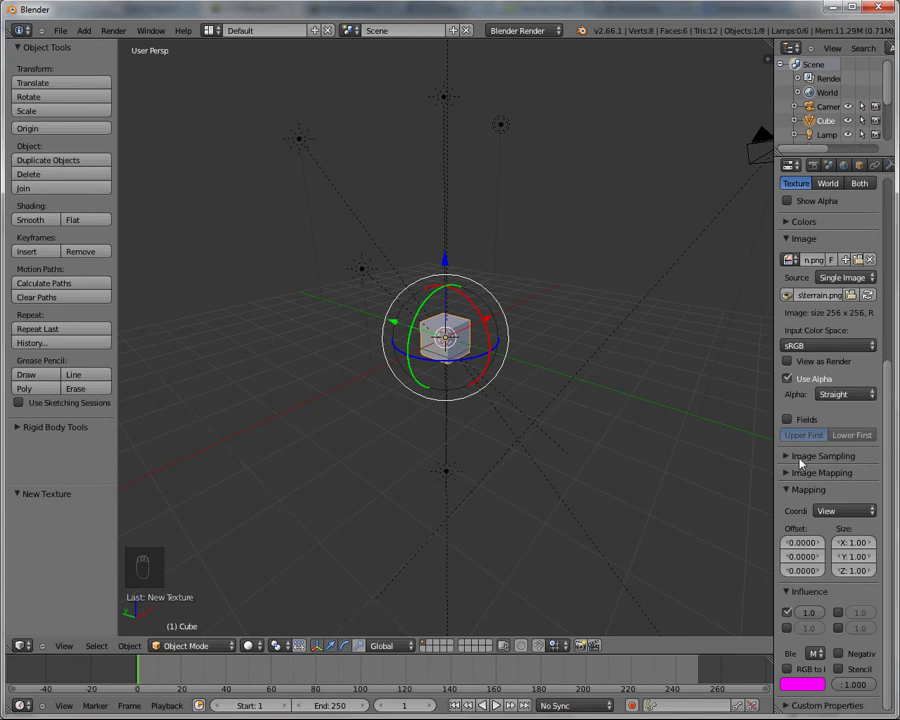
click(788, 473)
scroll(840, 490, down, 2)
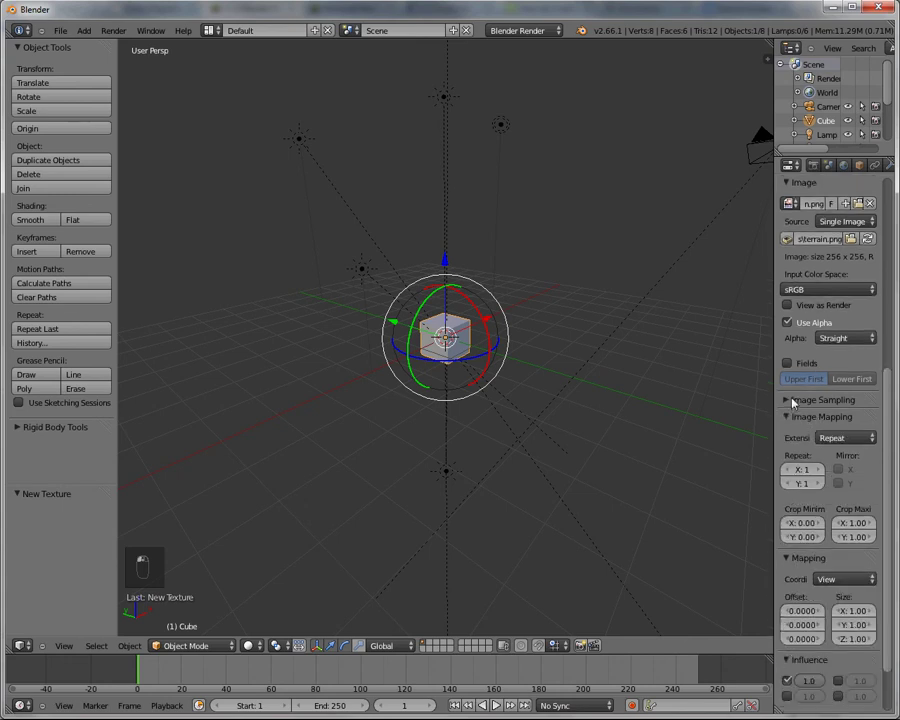
click(787, 400)
click(840, 452)
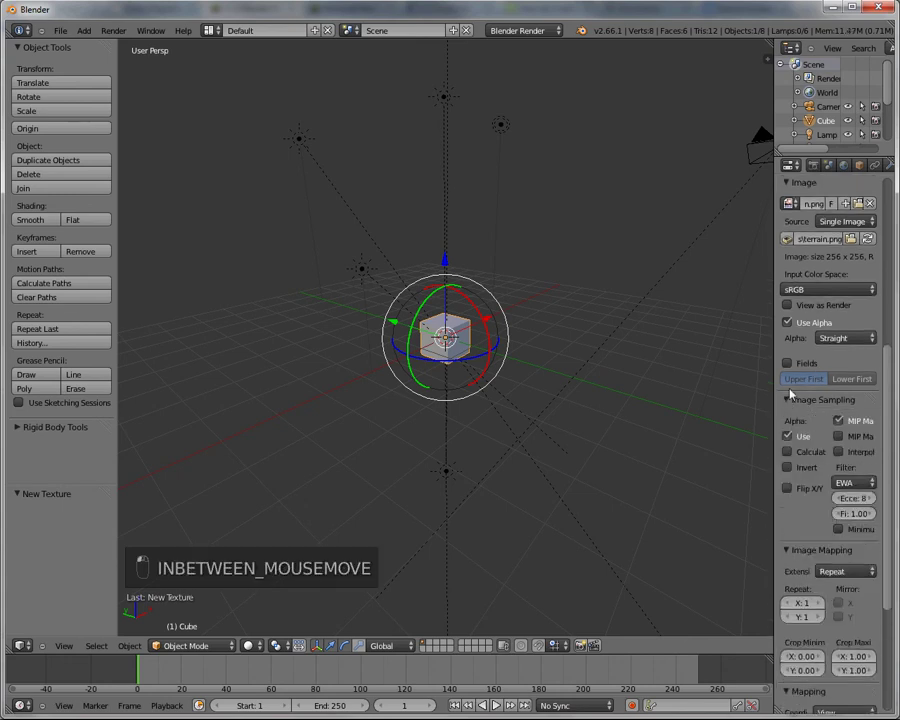
click(790, 400)
click(790, 416)
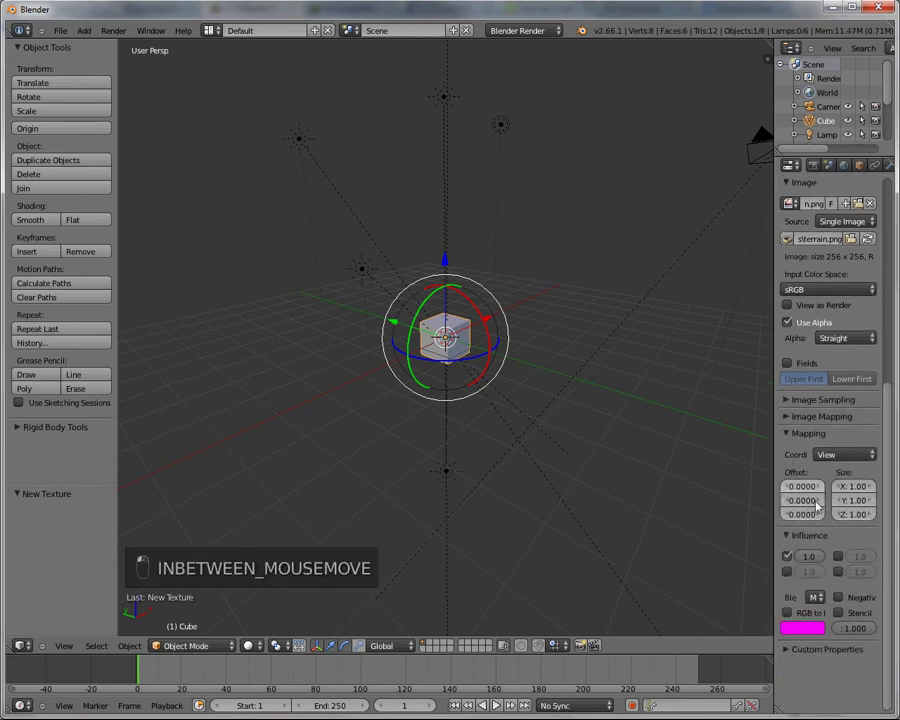
click(852, 455)
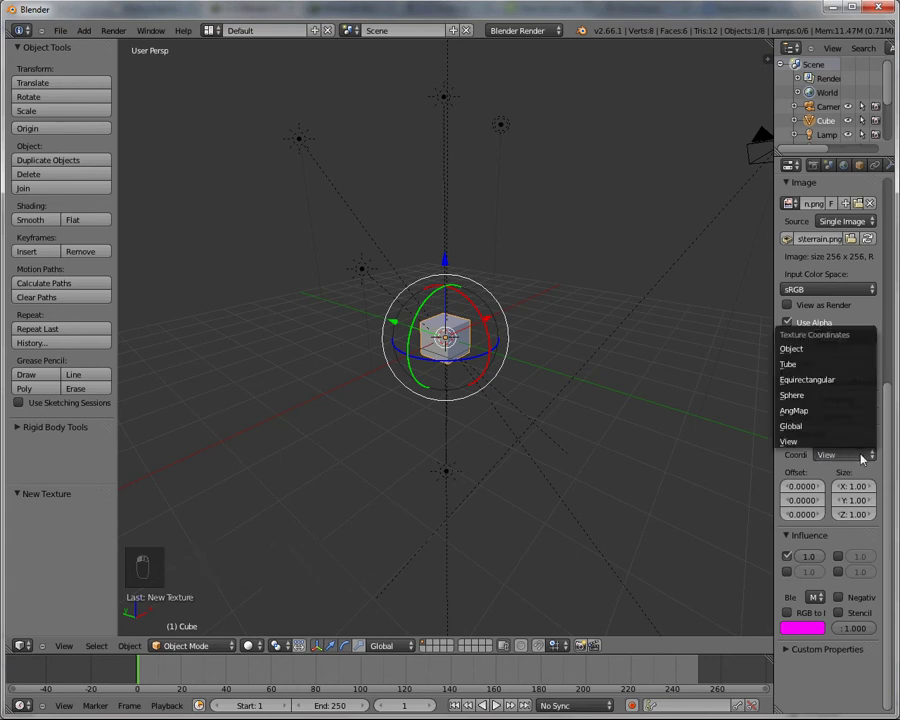
scroll(848, 308, up, 8)
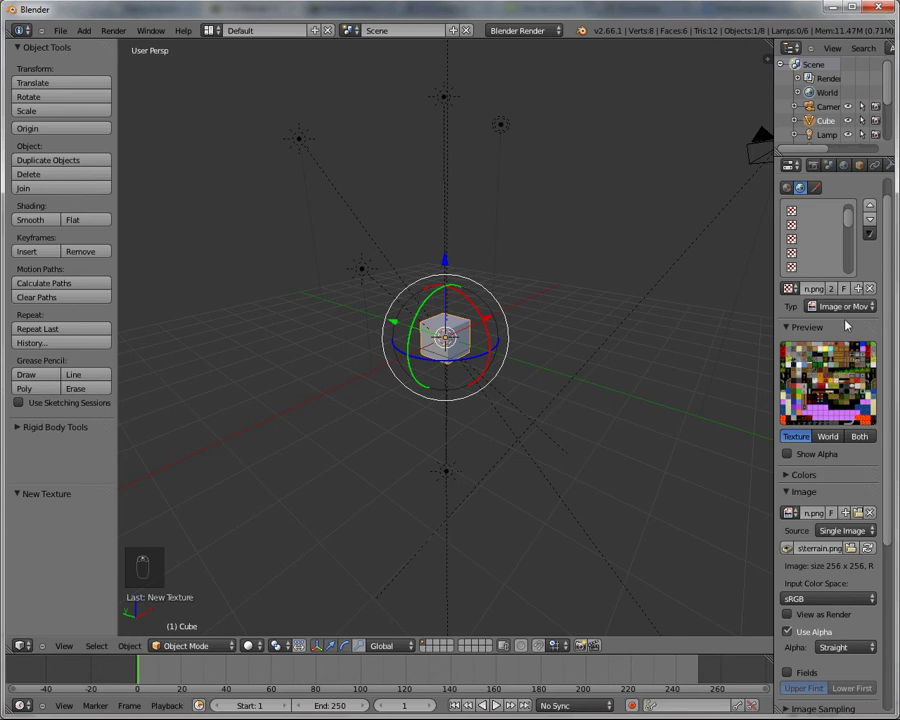
click(828, 436)
click(796, 436)
scroll(790, 218, up, 2)
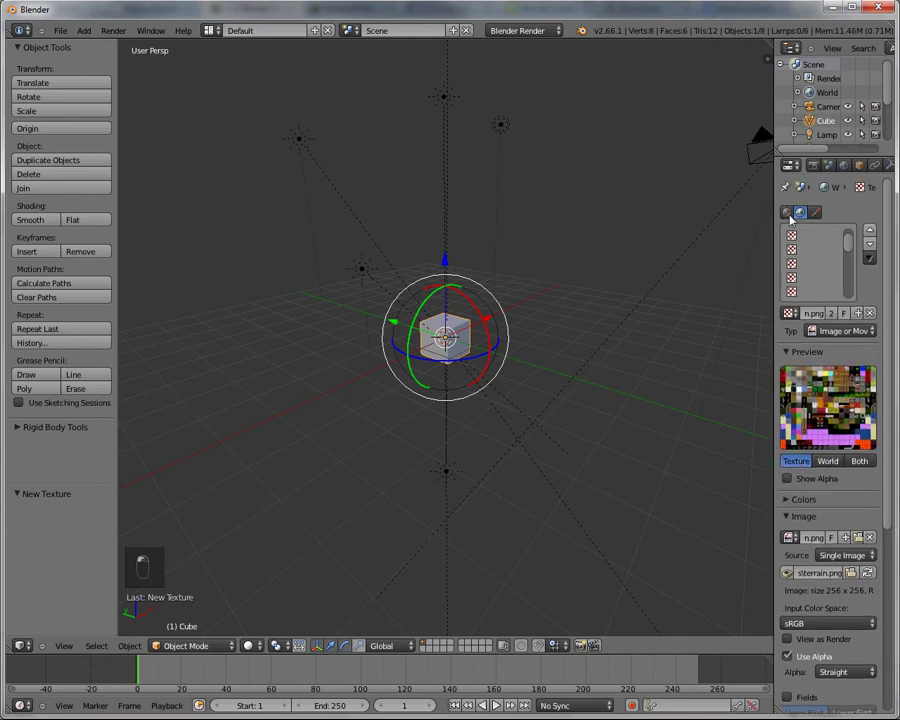
Set the cube's material texture coordinates to UV and load the existing Terrain.png texture into its slot.
scroll(836, 333, down, 10)
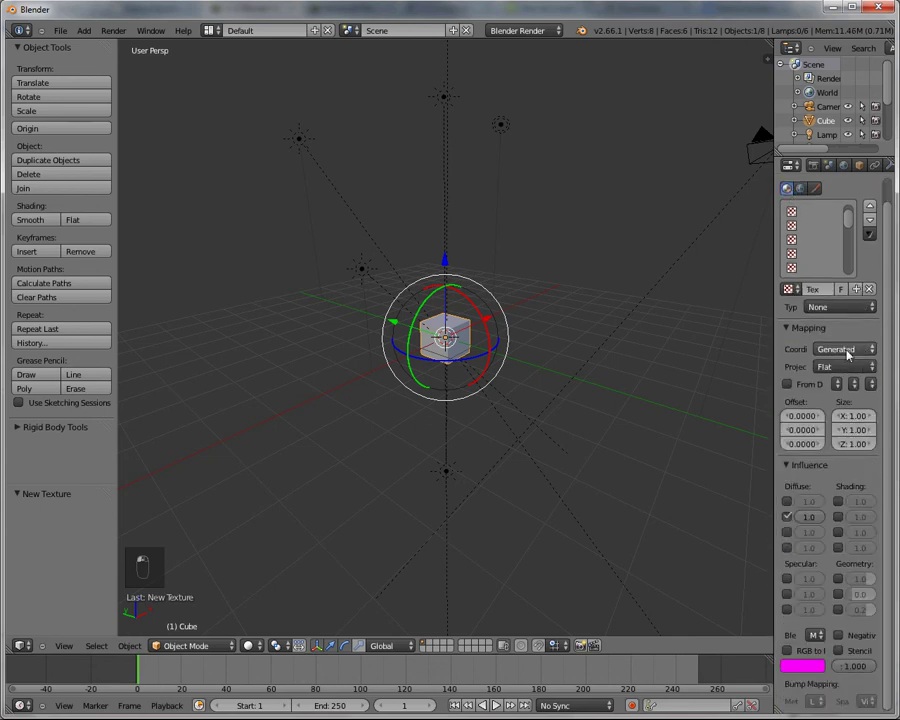
click(845, 349)
click(820, 289)
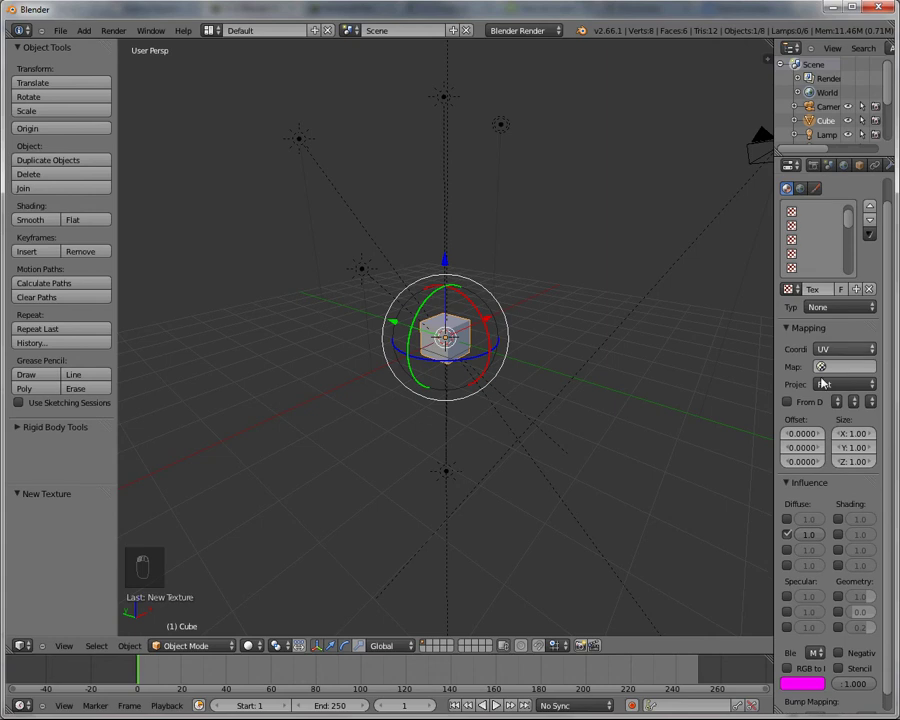
click(790, 289)
click(789, 306)
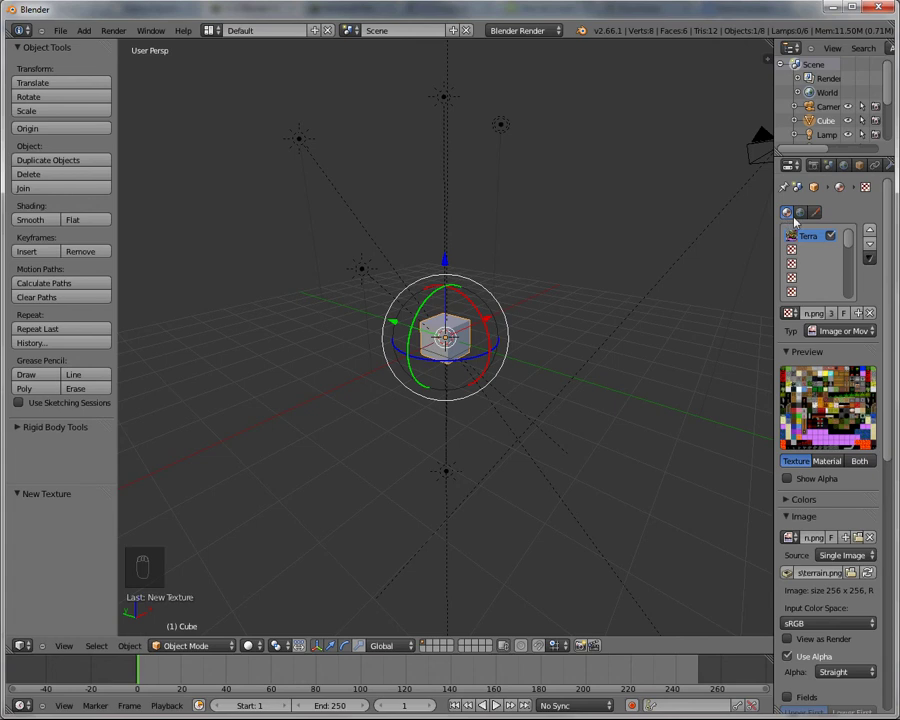
Review the material texture's UV mapping and its image sampling settings.
scroll(843, 420, down, 1)
scroll(843, 420, down, 5)
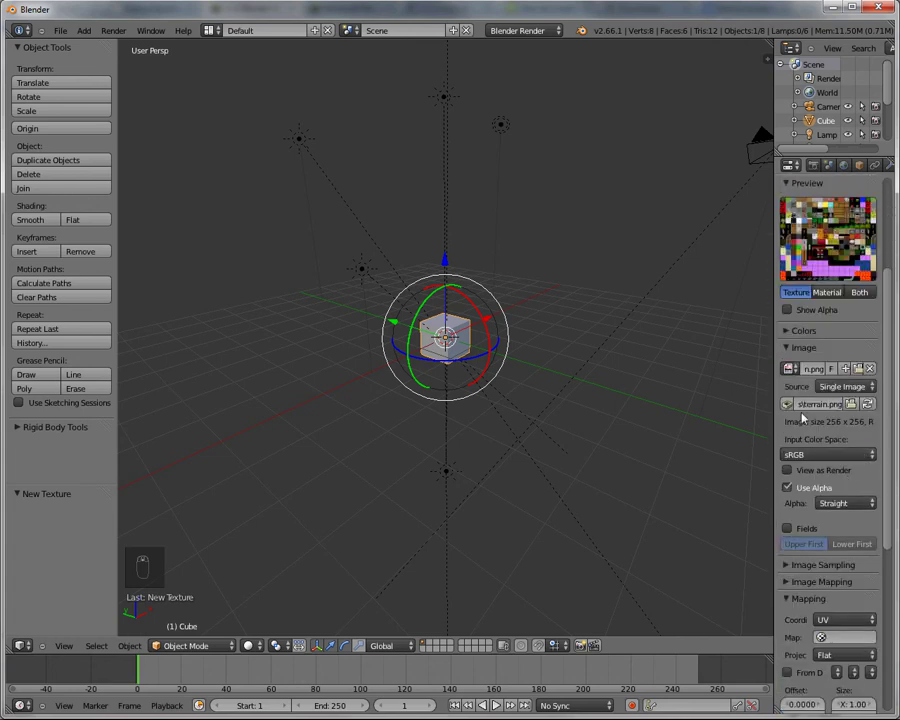
scroll(800, 480, down, 1)
click(800, 534)
scroll(825, 551, down, 4)
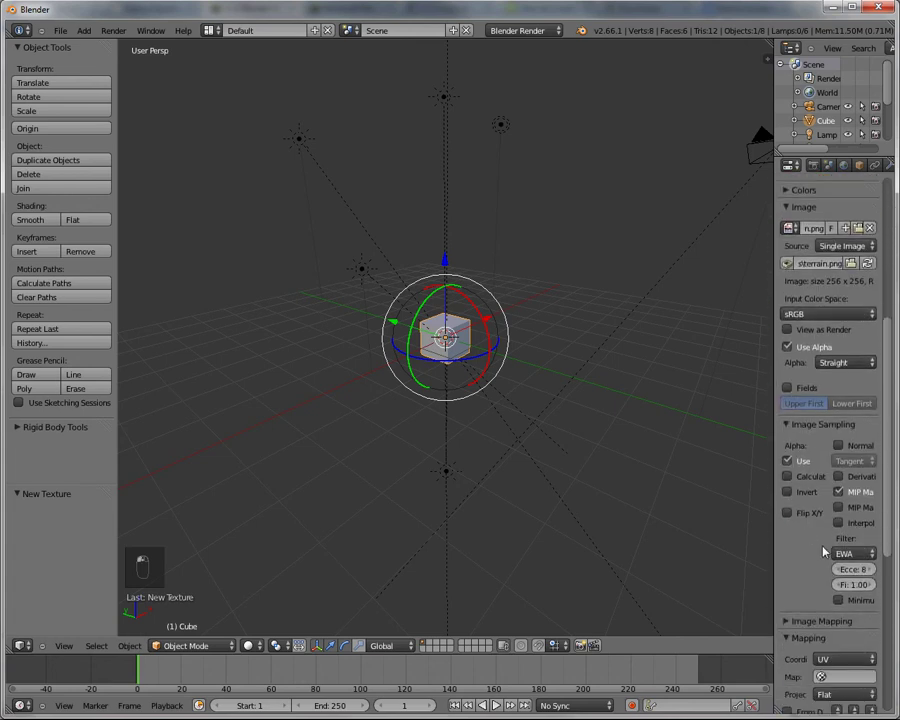
click(789, 425)
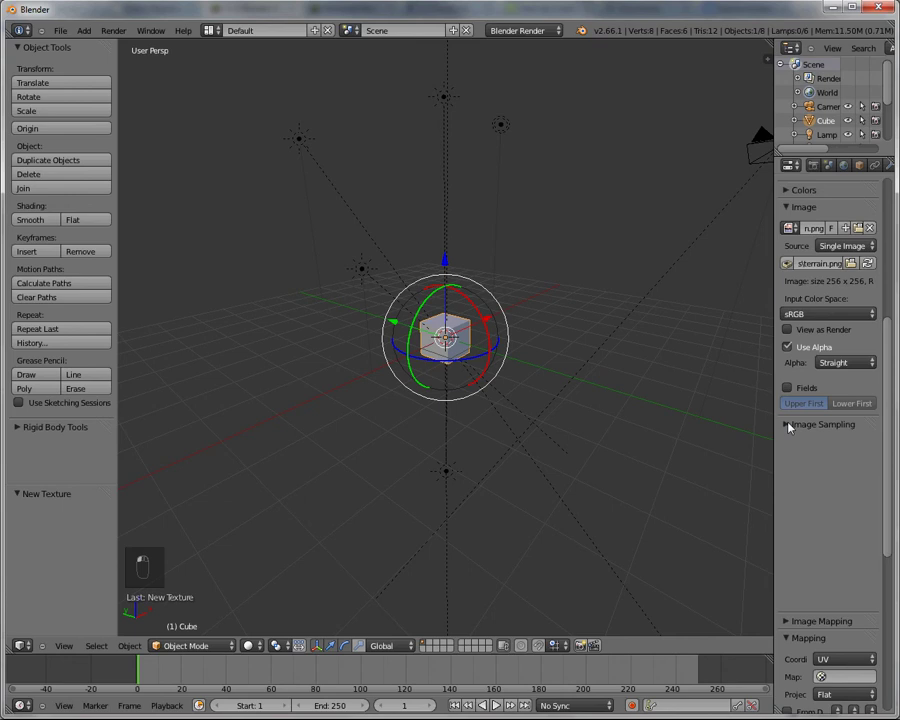
scroll(800, 420, up, 10)
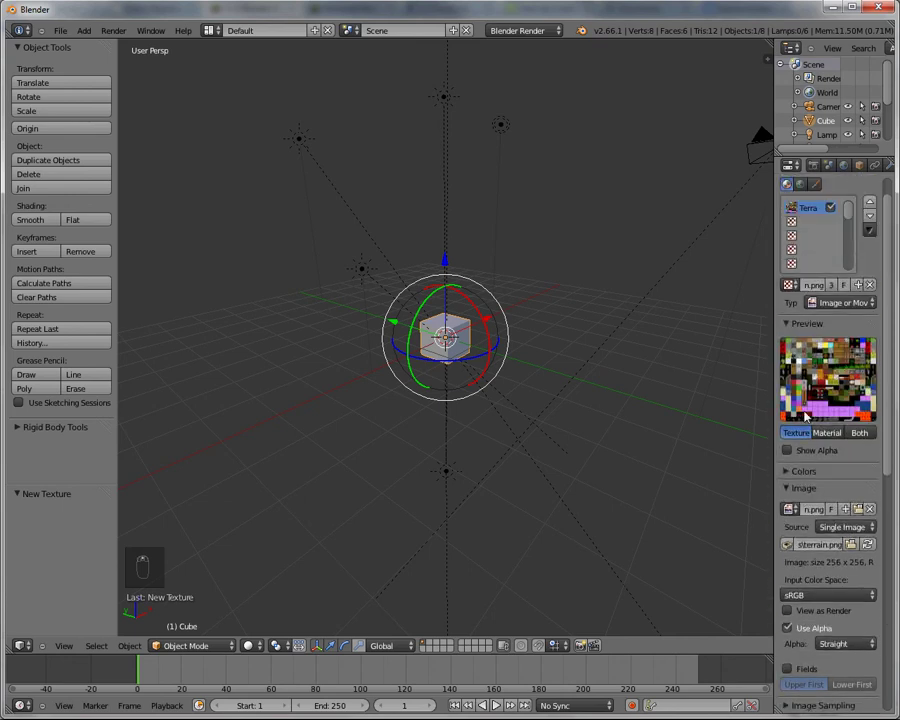
scroll(805, 414, up, 1)
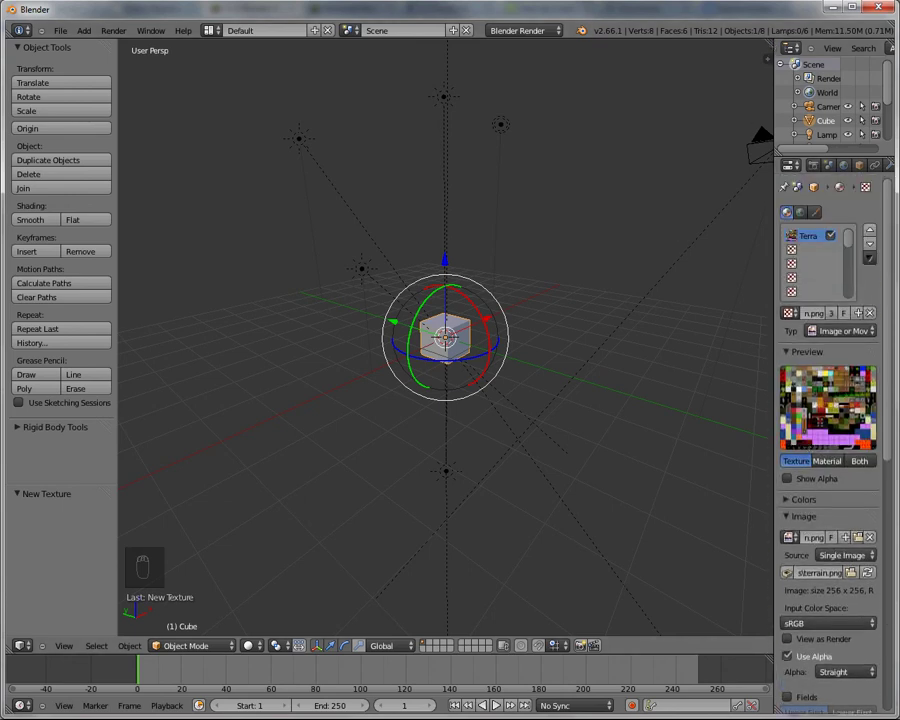
Split the 3D view into two side by side and unwrap the whole cube in Edit Mode.
drag(768, 58, 414, 163)
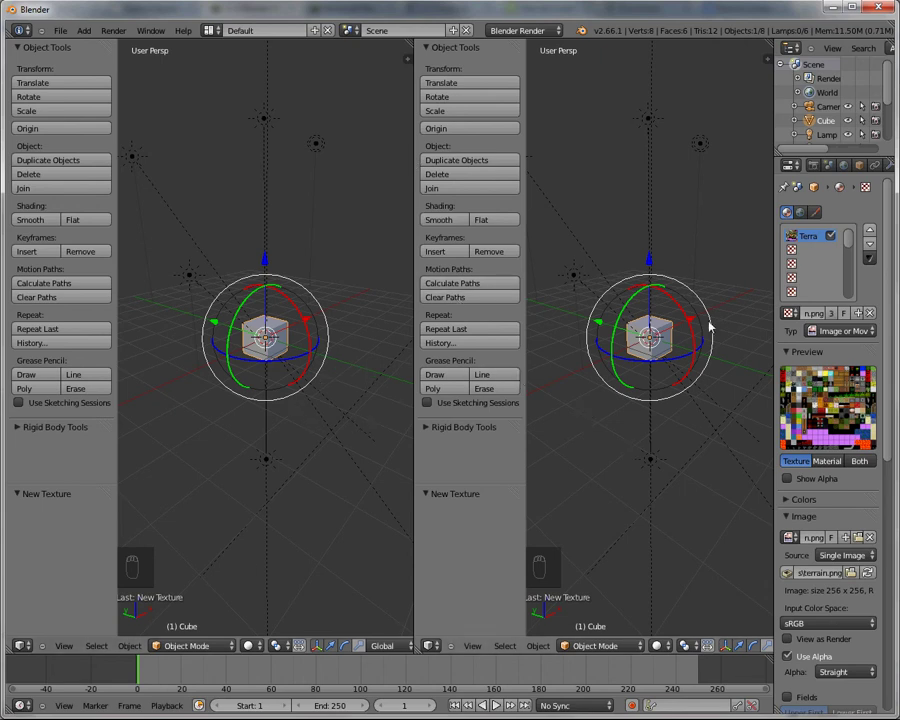
key(Tab)
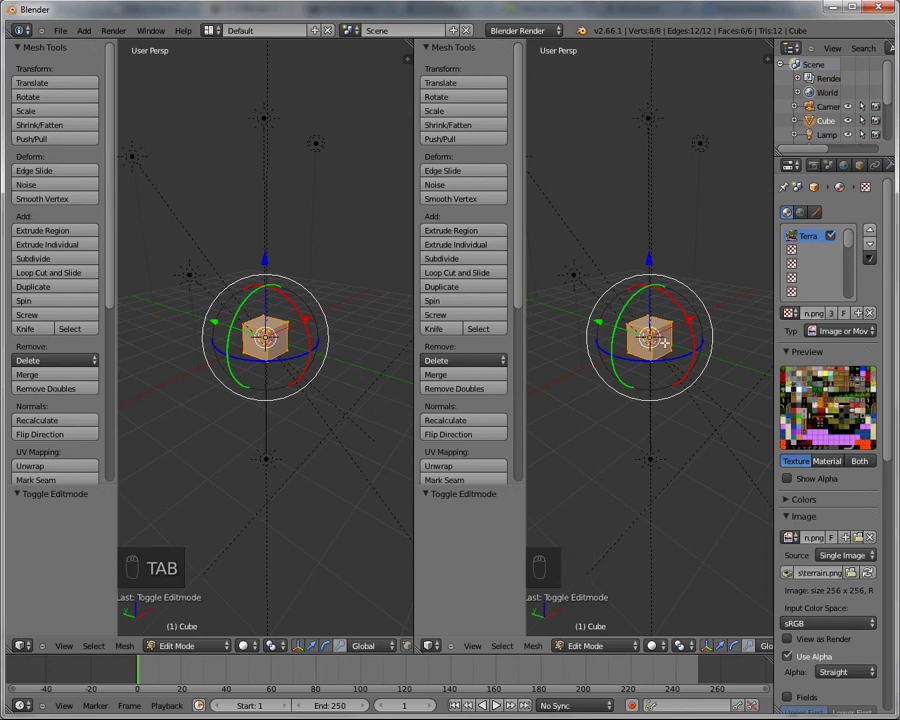
key(s)
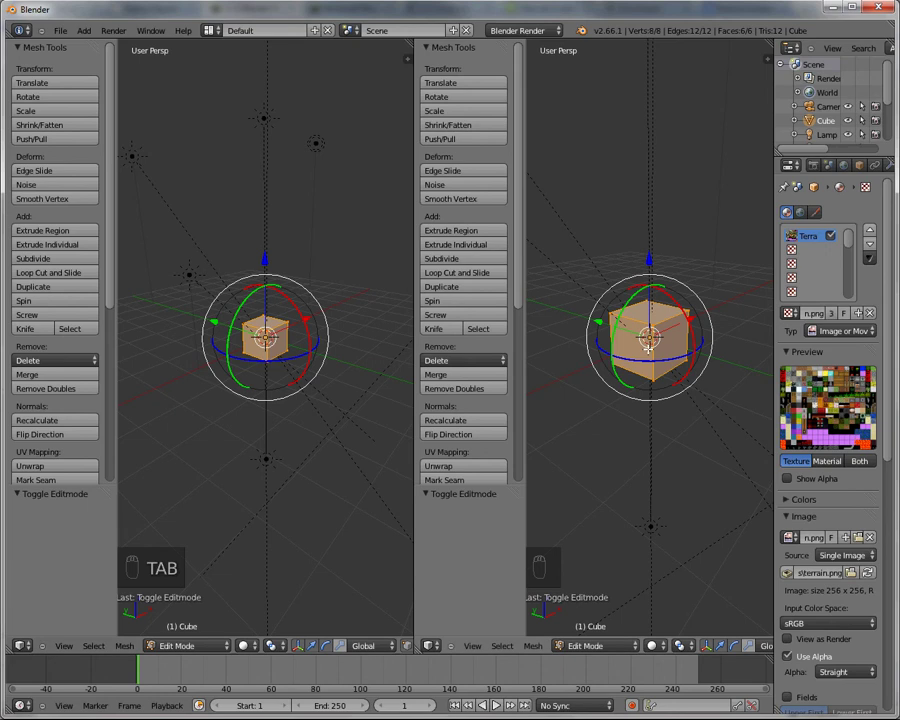
key(u)
click(648, 350)
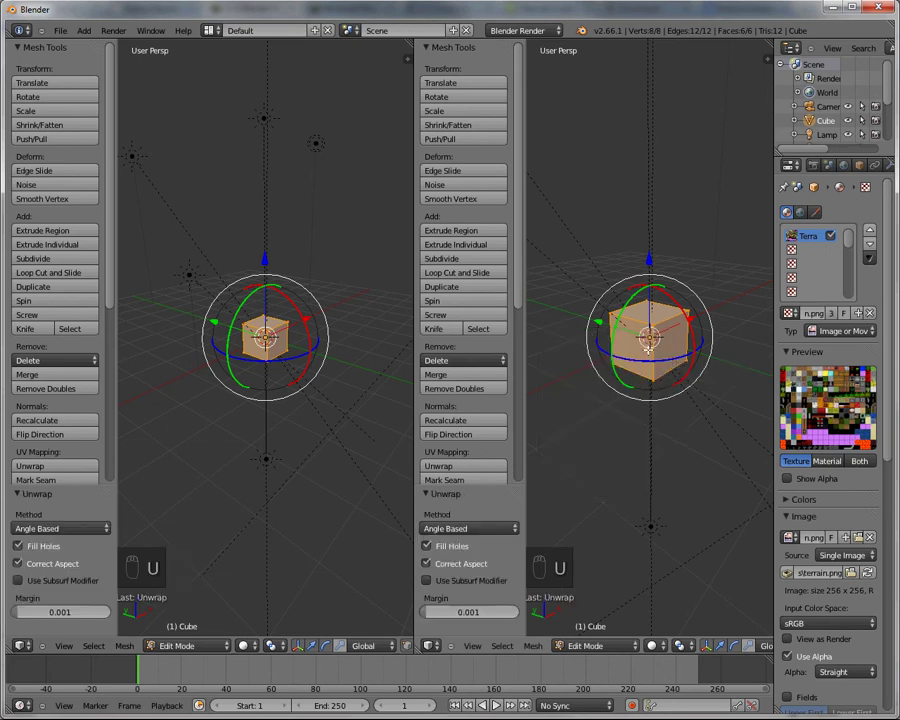
Turn one of the two 3D views into a UV/Image Editor and display terrain.png behind the unwrapped UVs.
click(173, 648)
click(21, 645)
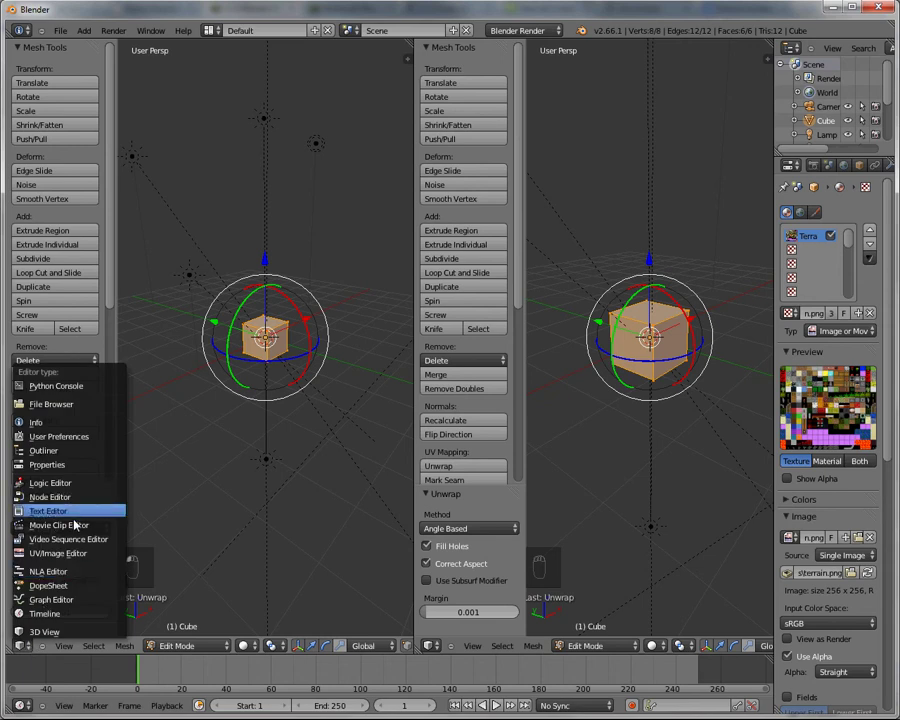
click(80, 554)
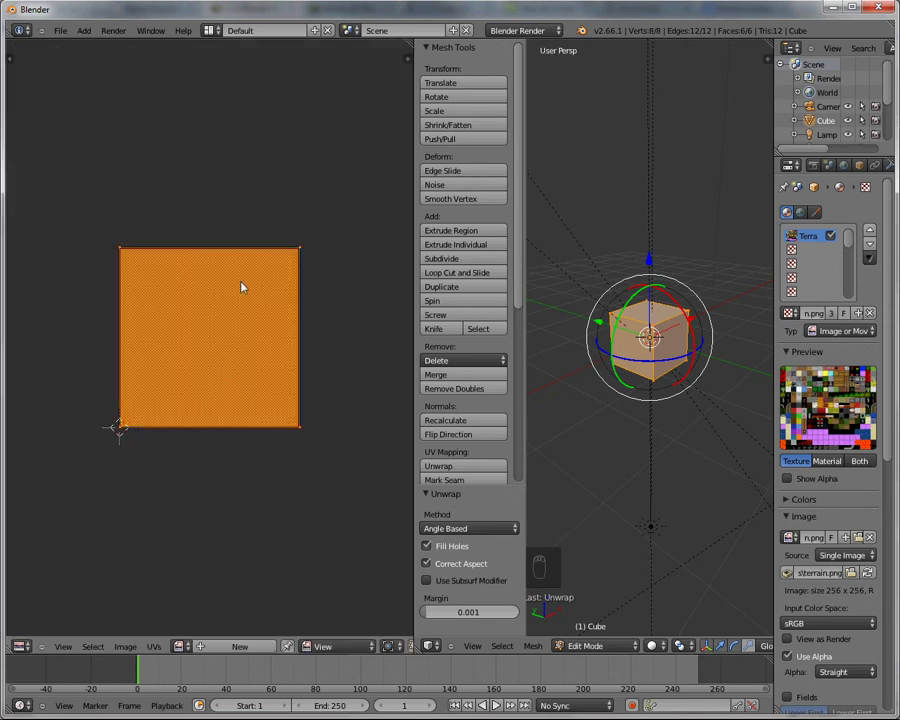
click(183, 646)
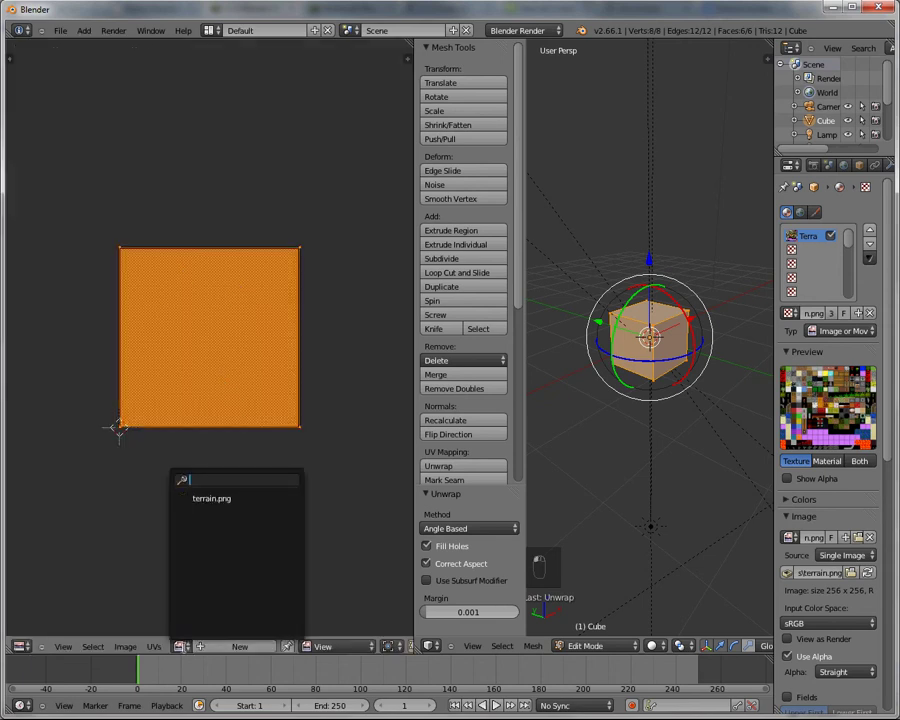
click(230, 494)
scroll(200, 300, up, 1)
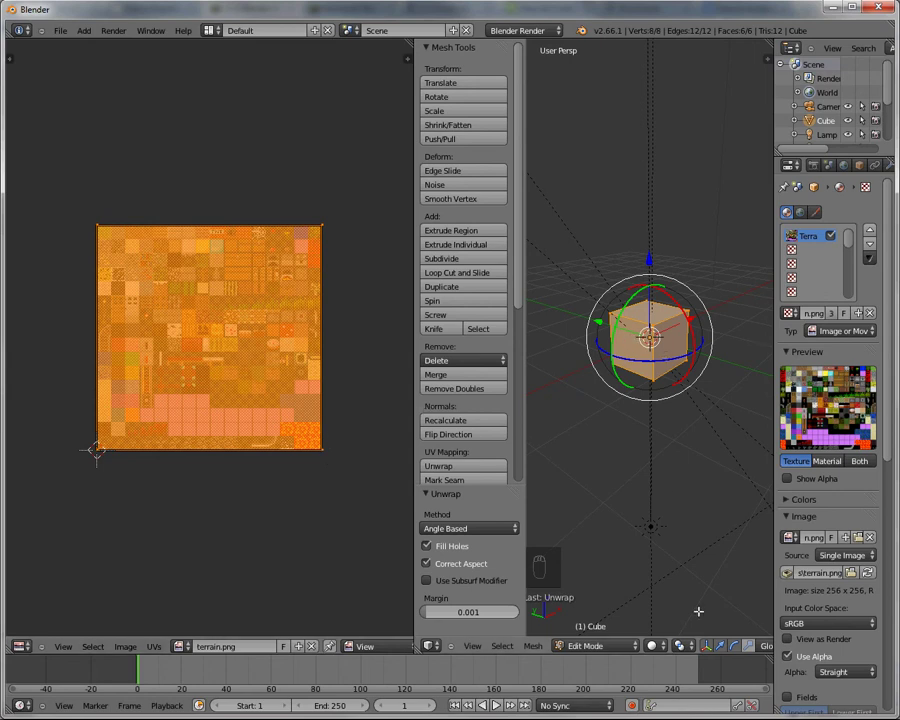
scroll(728, 648, down, 5)
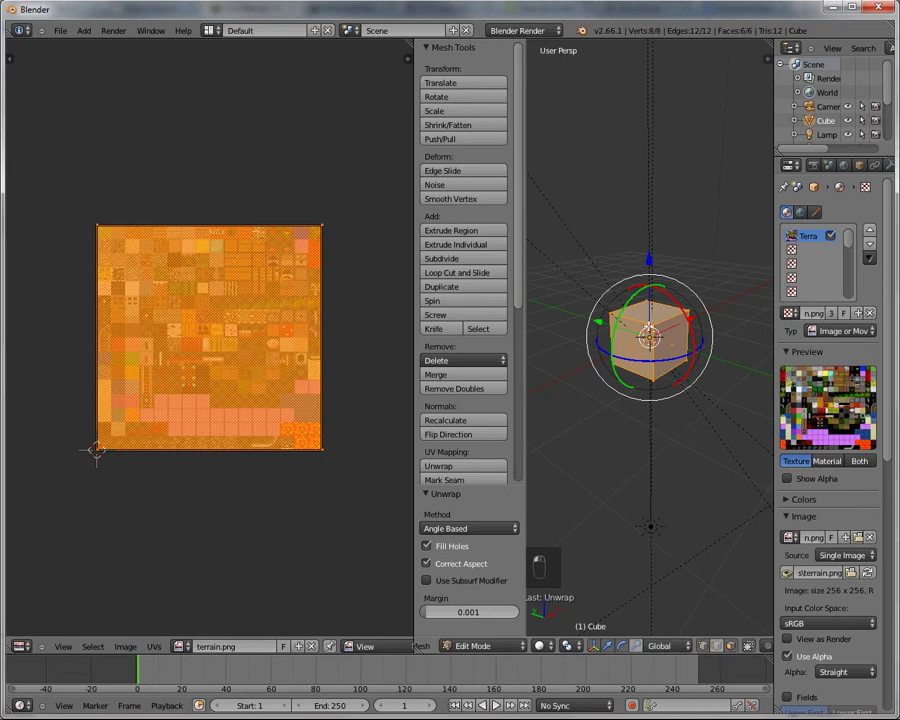
right_click(636, 346)
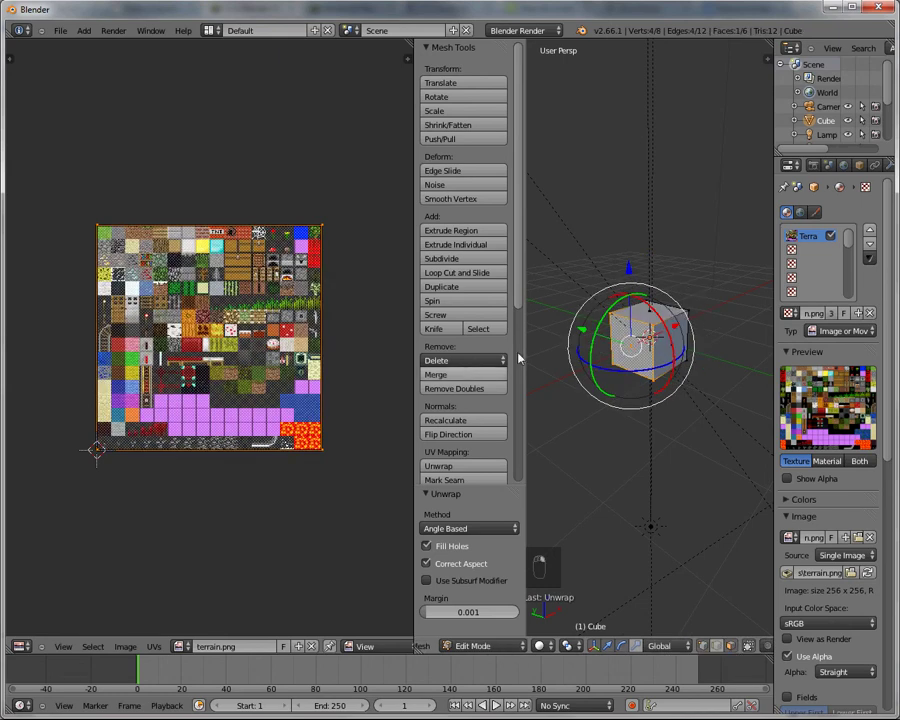
shift+right_click(679, 339)
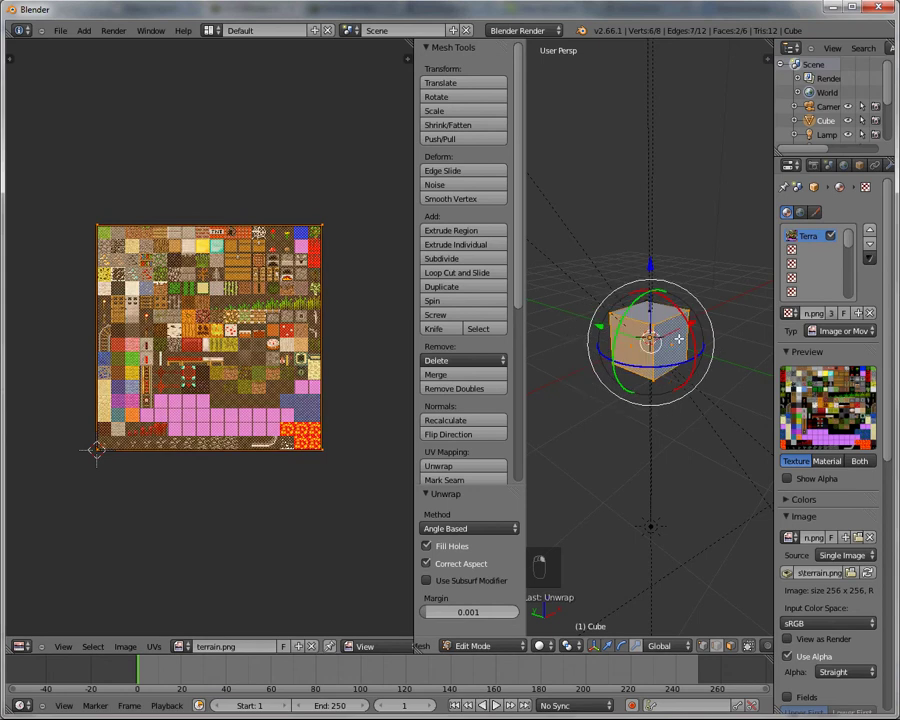
key(a)
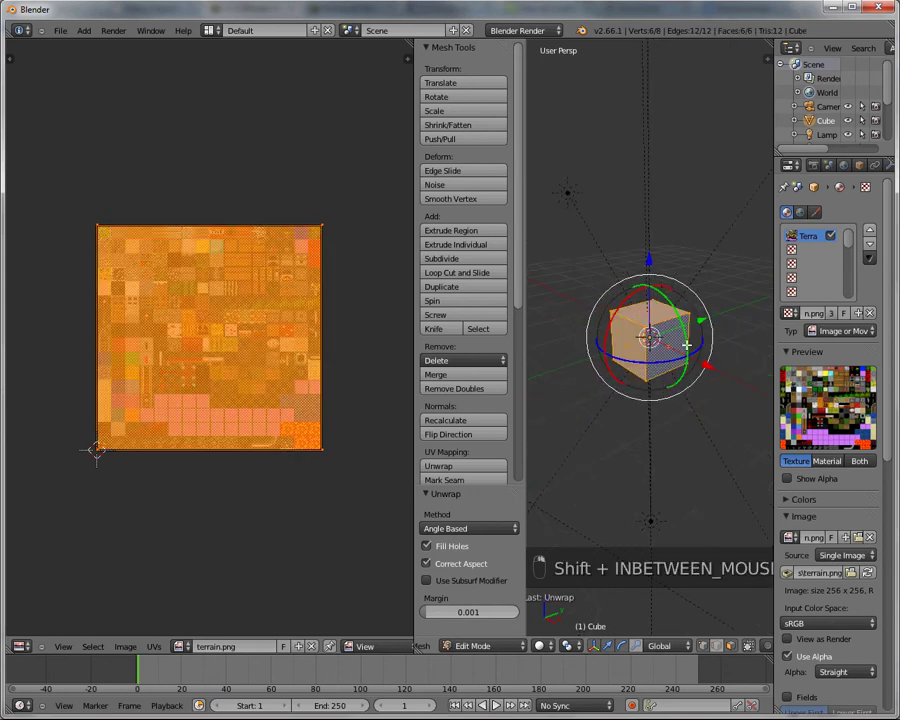
middle_drag(610, 352, 563, 335)
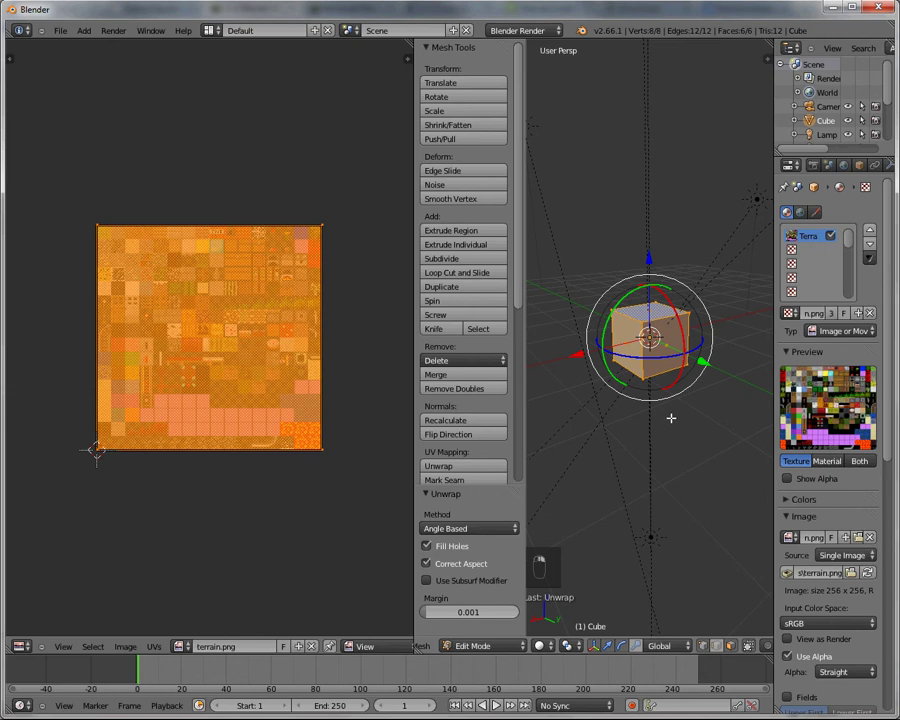
middle_drag(671, 418, 685, 541)
right_click(670, 333)
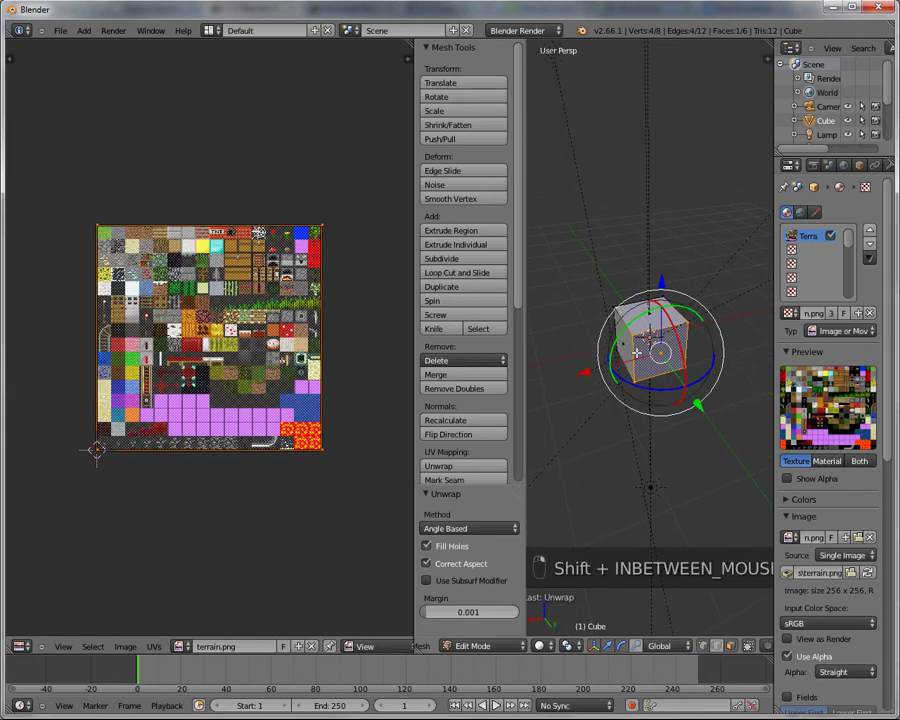
shift+right_click(637, 352)
middle_drag(632, 414, 609, 424)
key(a)
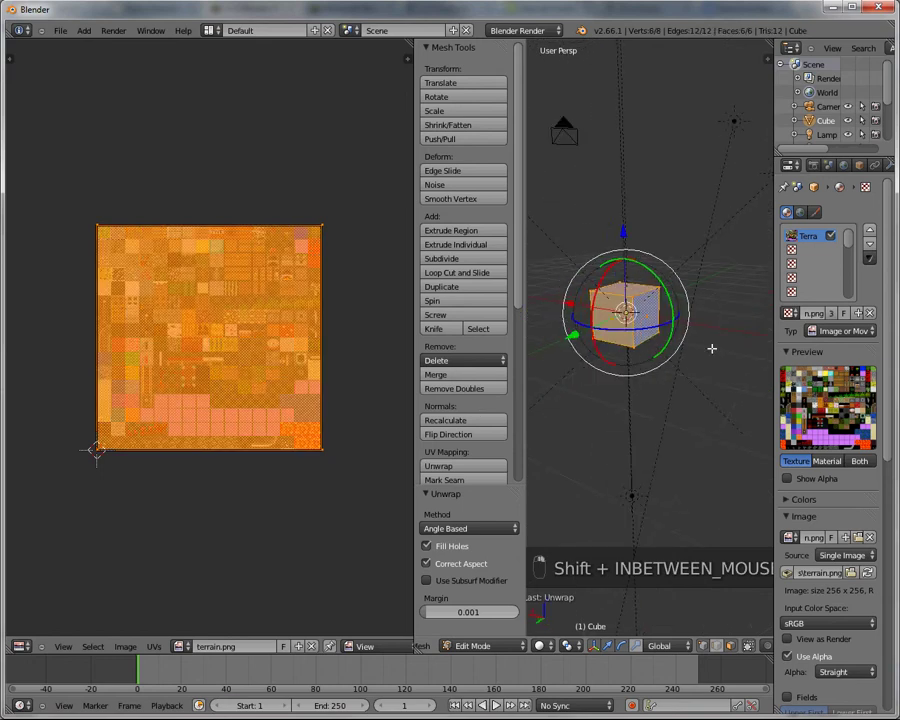
middle_drag(713, 348, 664, 328)
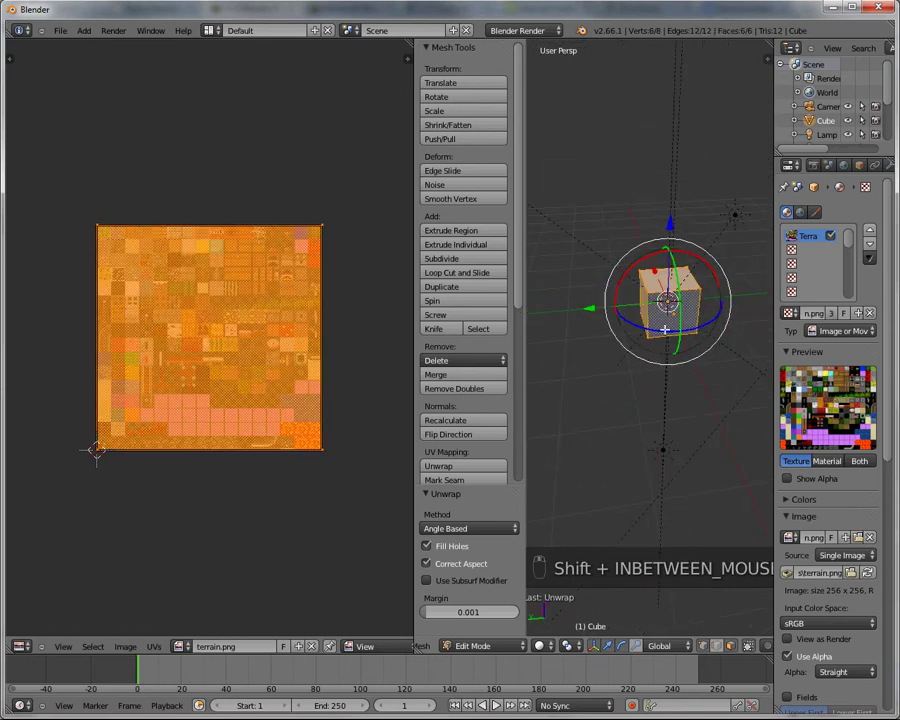
middle_drag(637, 390, 720, 402)
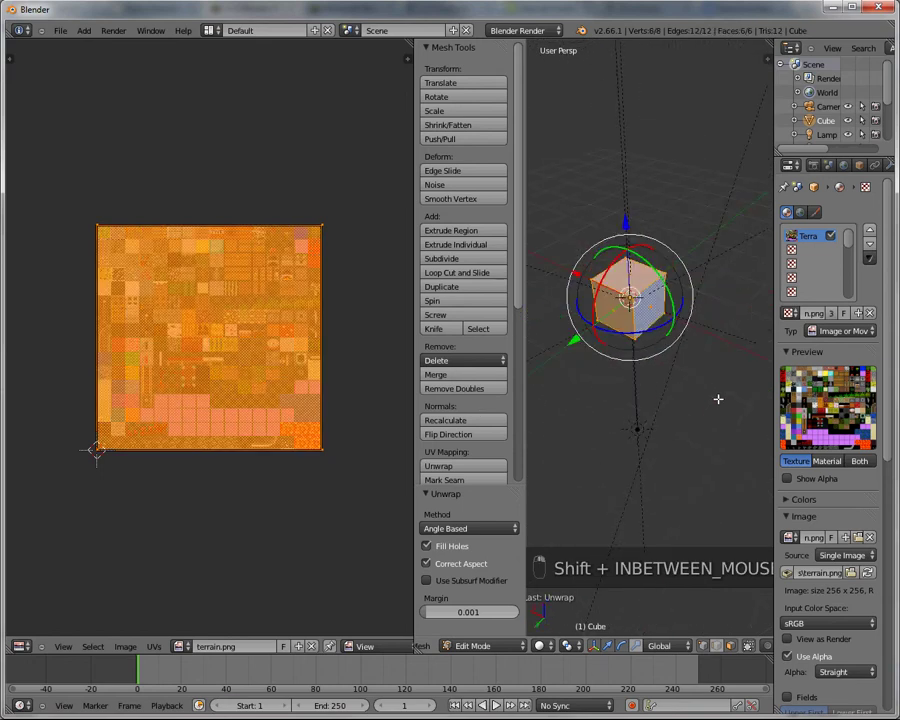
key(Escape)
right_click(619, 316)
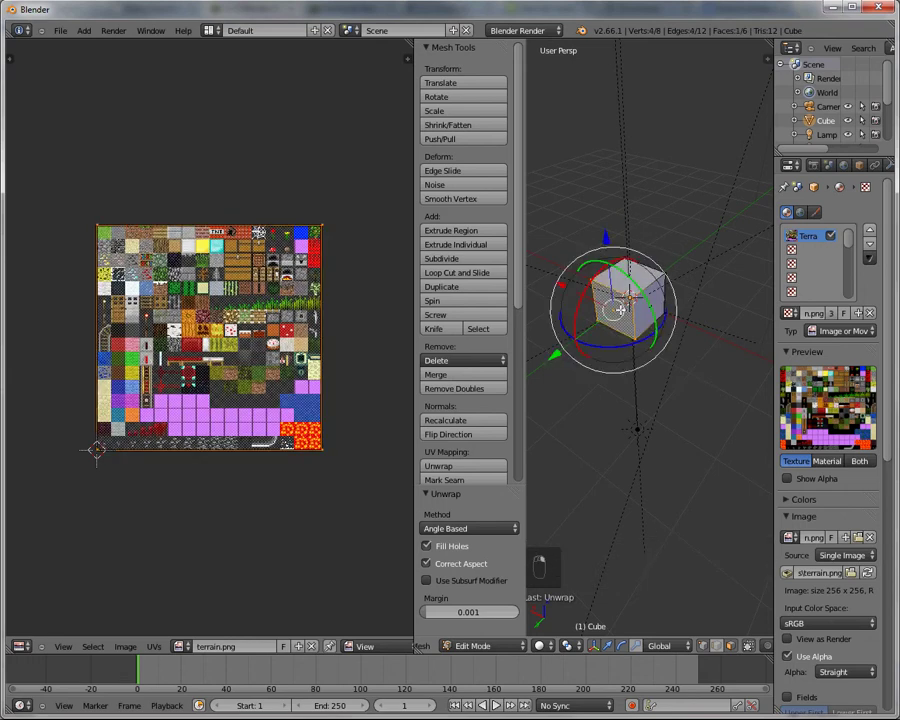
shift+right_click(660, 310)
mouse_move(700, 355)
middle_down()
mouse_move(657, 363)
mouse_move(540, 335)
mouse_move(703, 346)
middle_up()
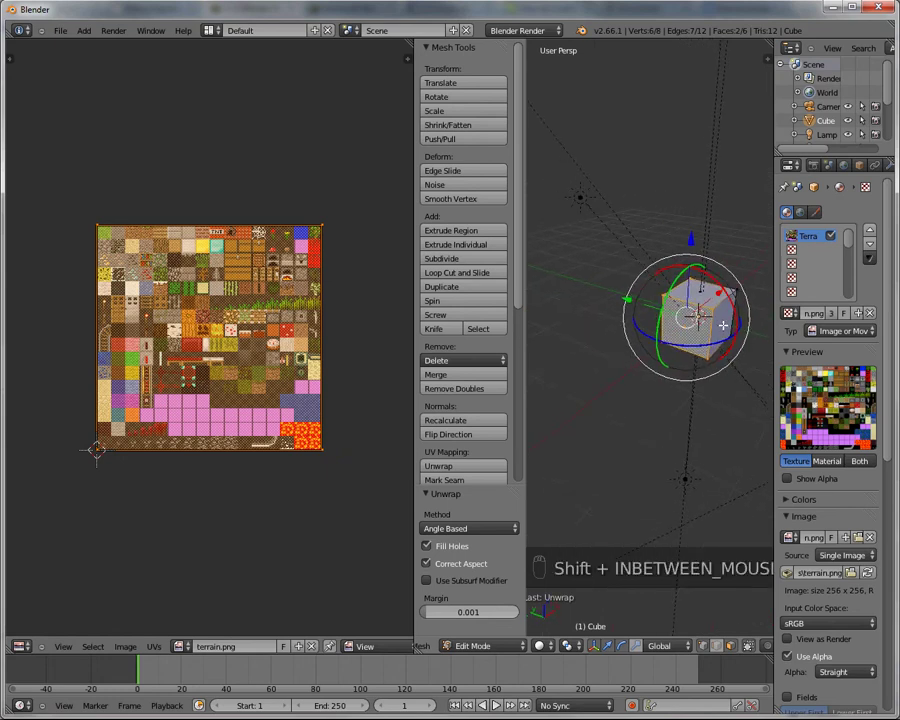
key(a)
key(a)
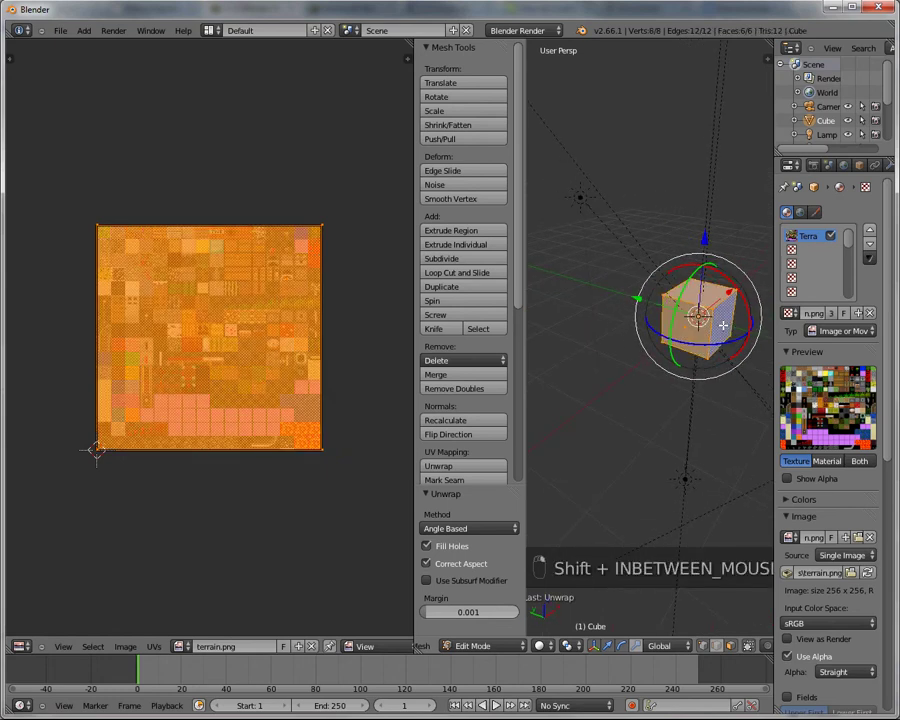
Select two adjacent side faces of the cube, scale their UVs to about 0.061 and place them over the grass-side tile.
right_click(689, 322)
shift+right_click(689, 322)
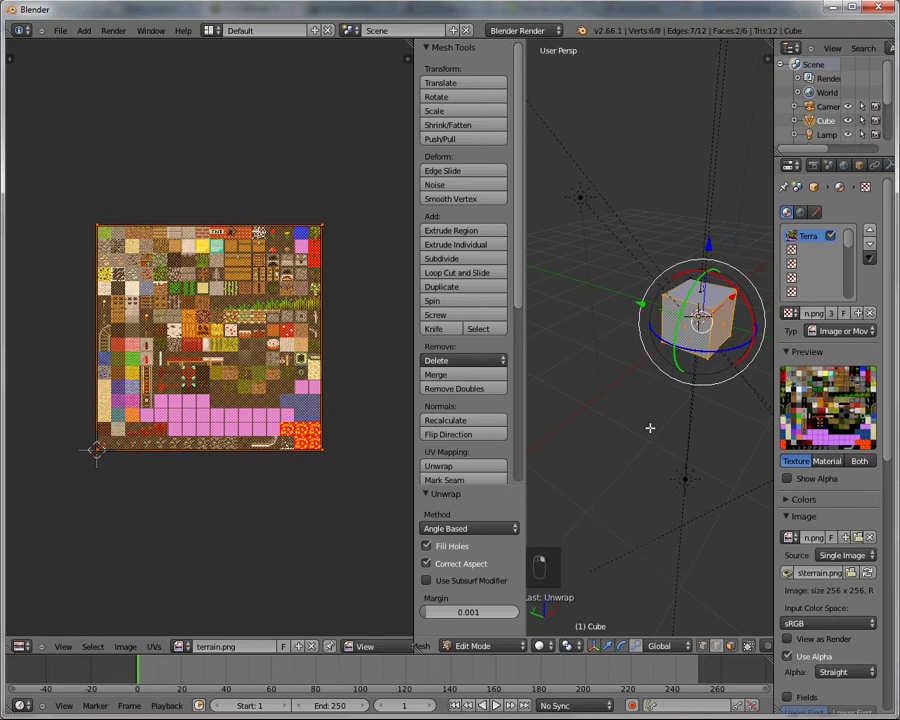
middle_drag(649, 426, 670, 445)
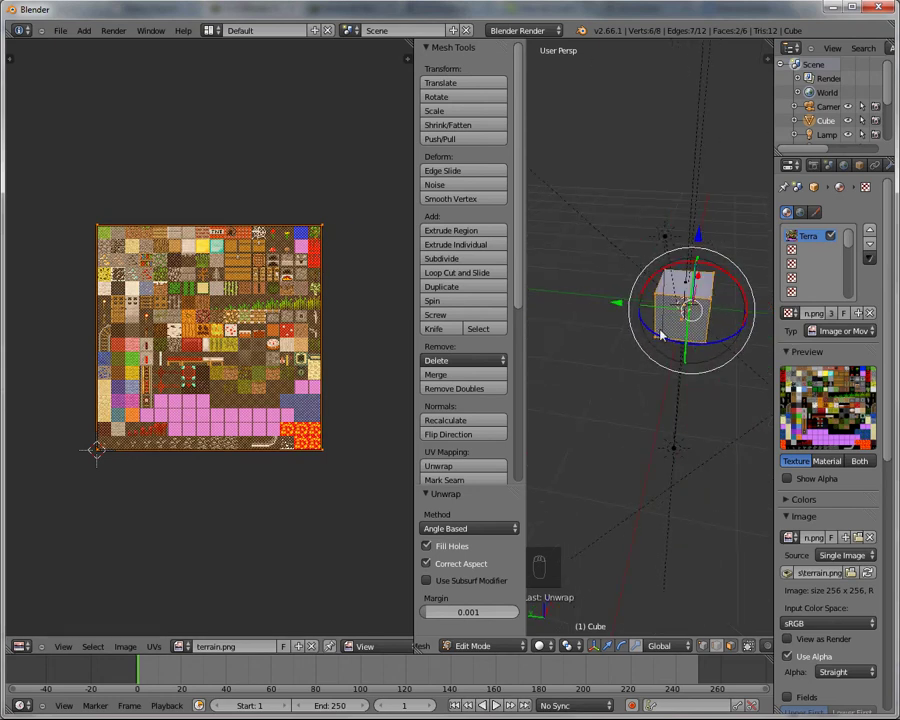
middle_drag(585, 250, 592, 370)
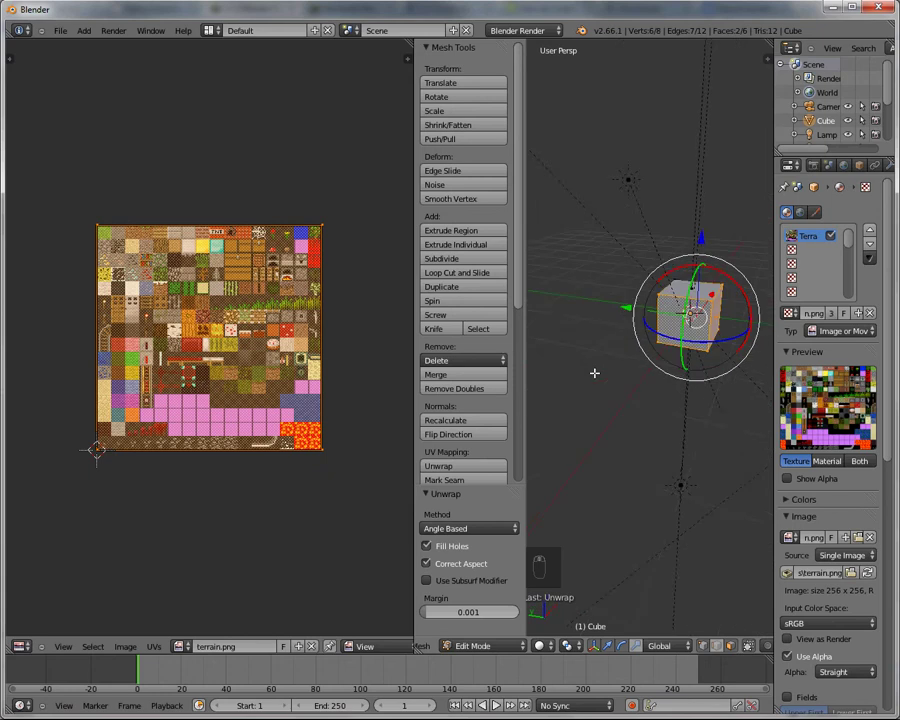
key(s)
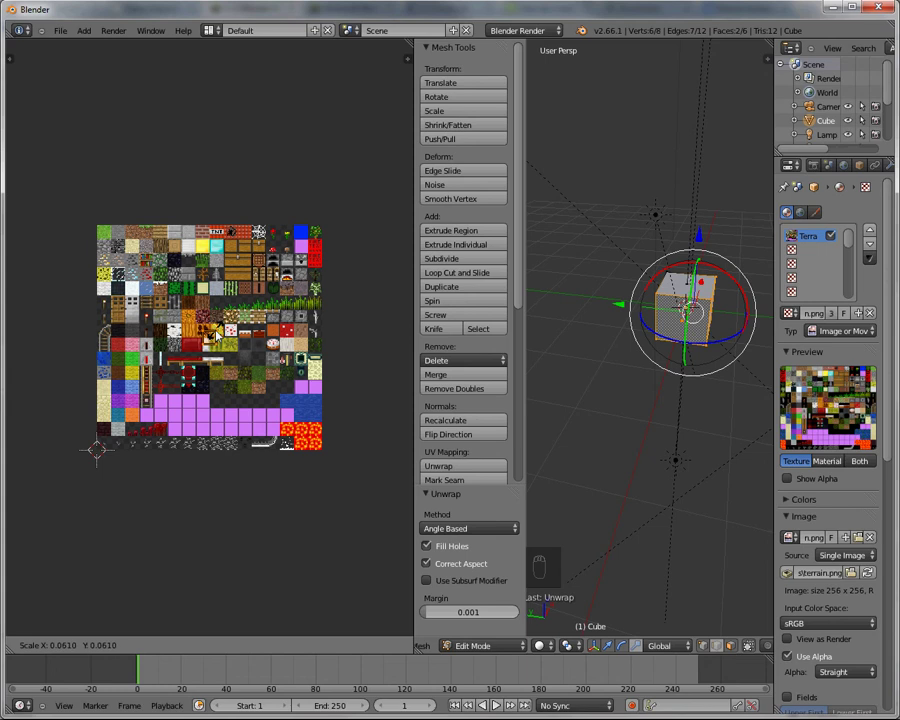
click(216, 335)
key(g)
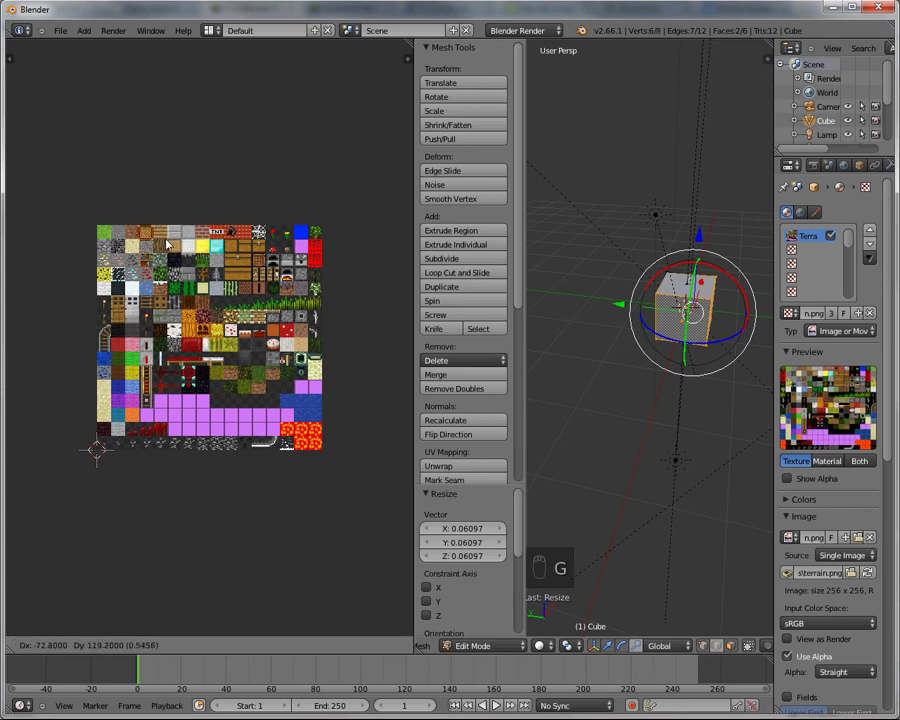
click(140, 212)
Fine-tune the UV square's position so its edges align with the grass-side tile.
scroll(135, 209, up, 2)
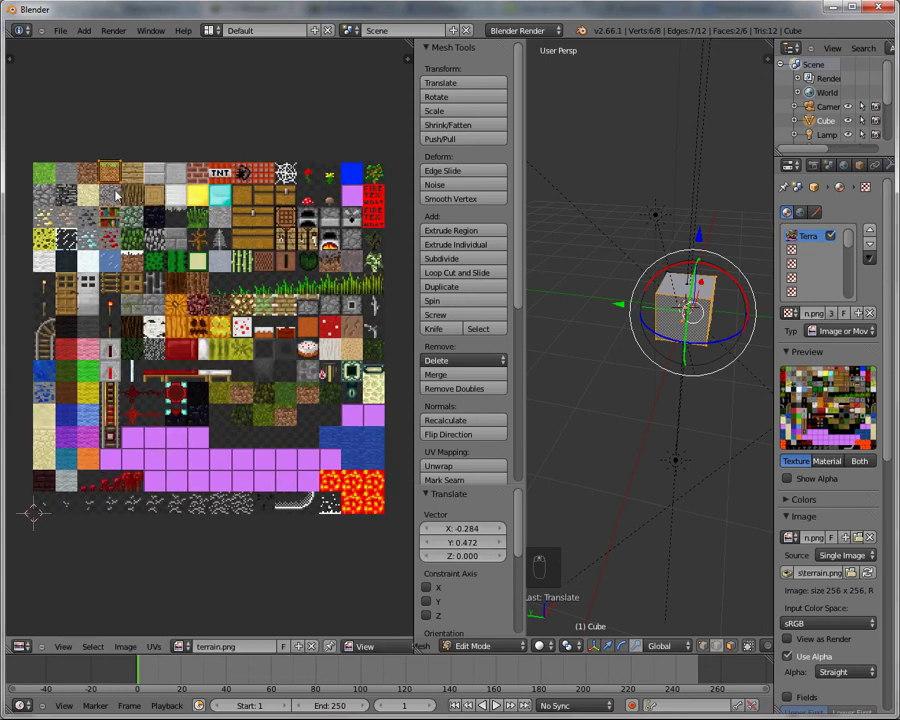
scroll(117, 195, up, 6)
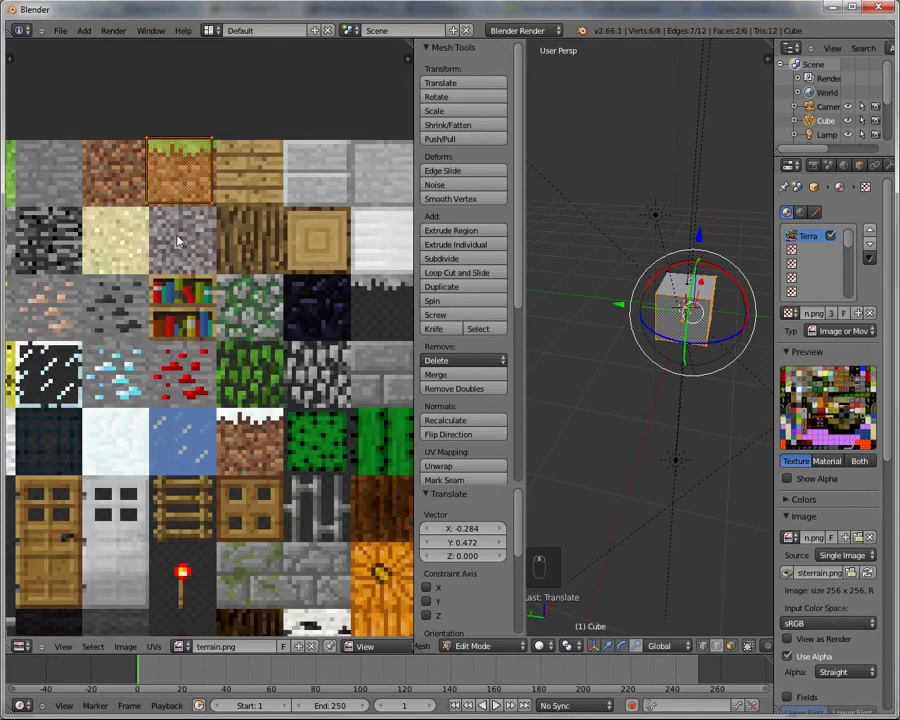
middle_drag(178, 240, 198, 300)
key(g)
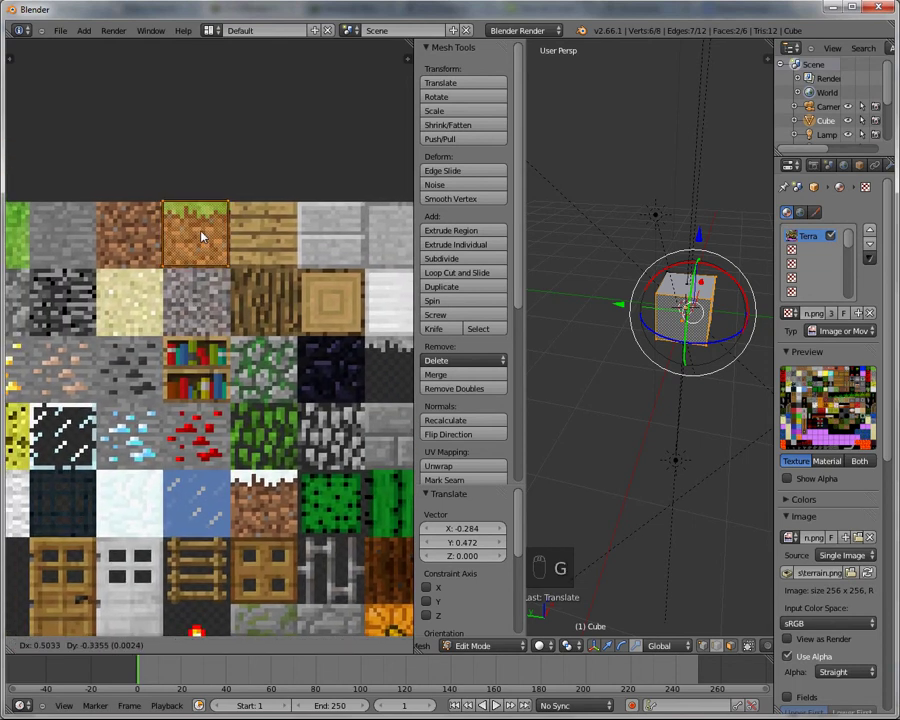
click(201, 236)
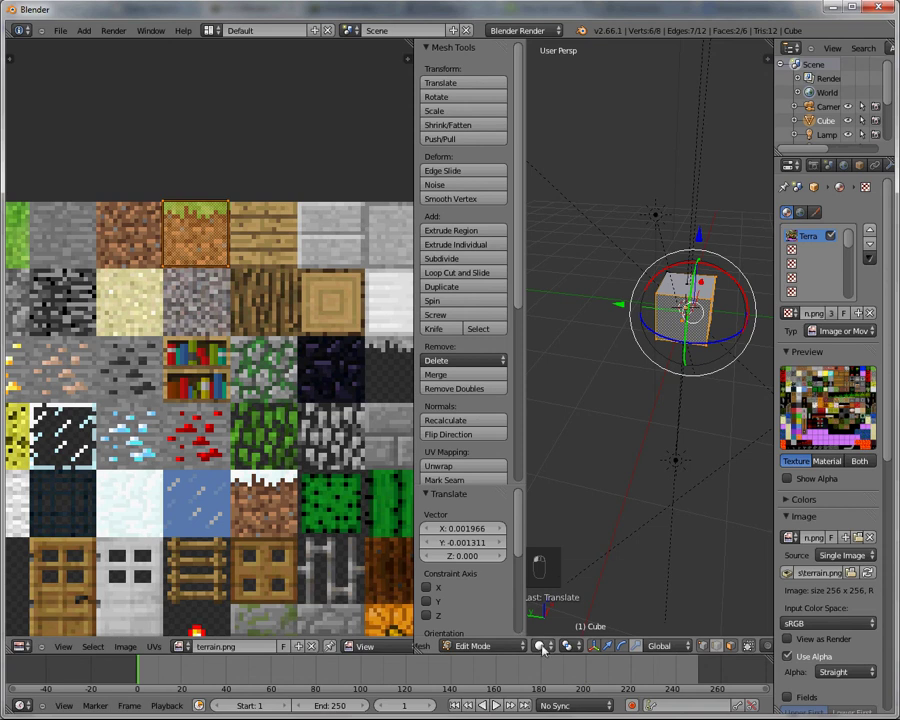
Display the cube with Textured shading and rotate the two side faces' UVs by about -90°.
click(543, 650)
click(570, 584)
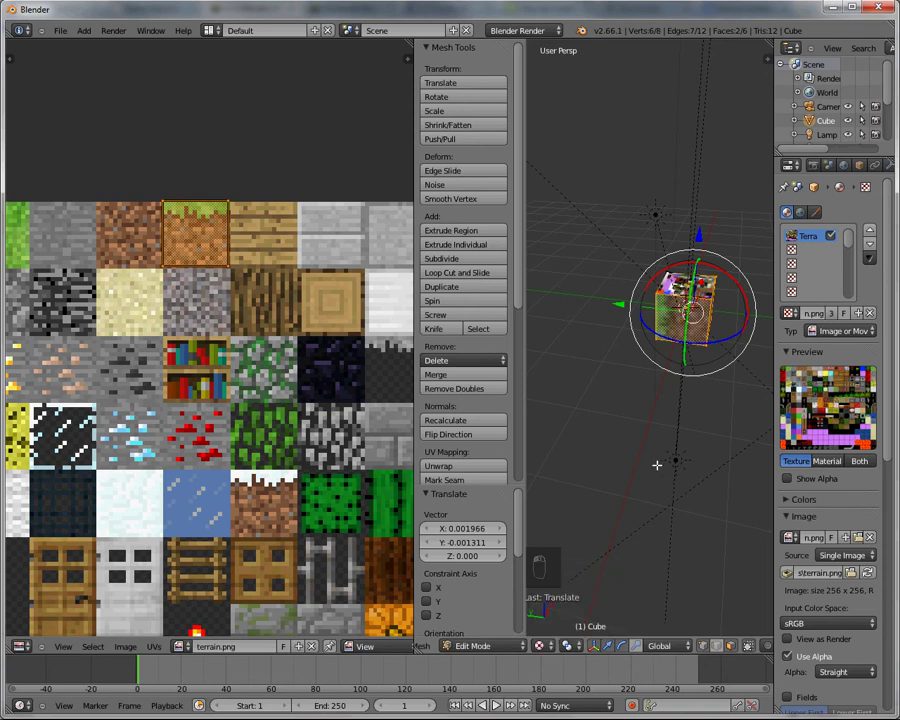
mouse_move(657, 465)
middle_down()
mouse_move(630, 455)
mouse_move(594, 408)
mouse_move(674, 452)
mouse_move(668, 448)
middle_up()
key(r)
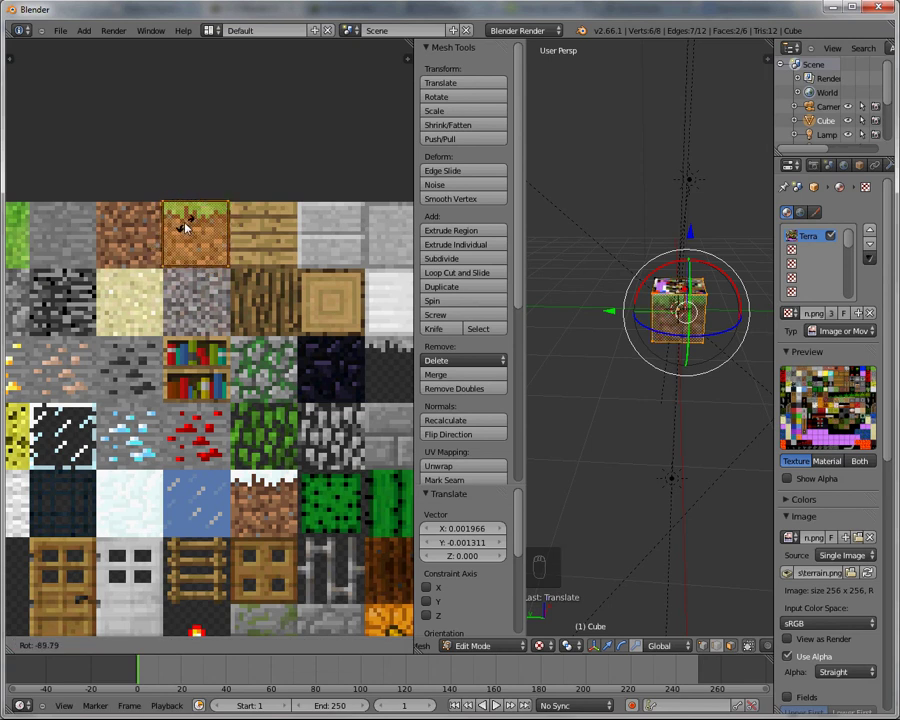
click(185, 228)
Select the two remaining side faces of the cube and scale their UVs to about 0.103.
middle_drag(743, 468, 592, 330)
right_click(665, 368)
shift+right_click(592, 330)
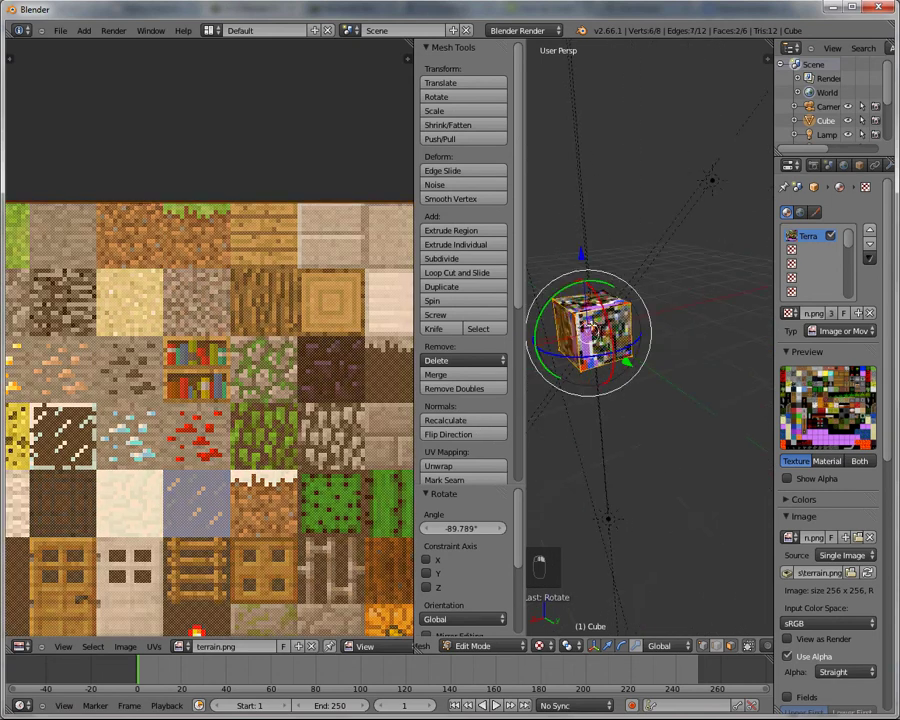
middle_drag(652, 497, 738, 498)
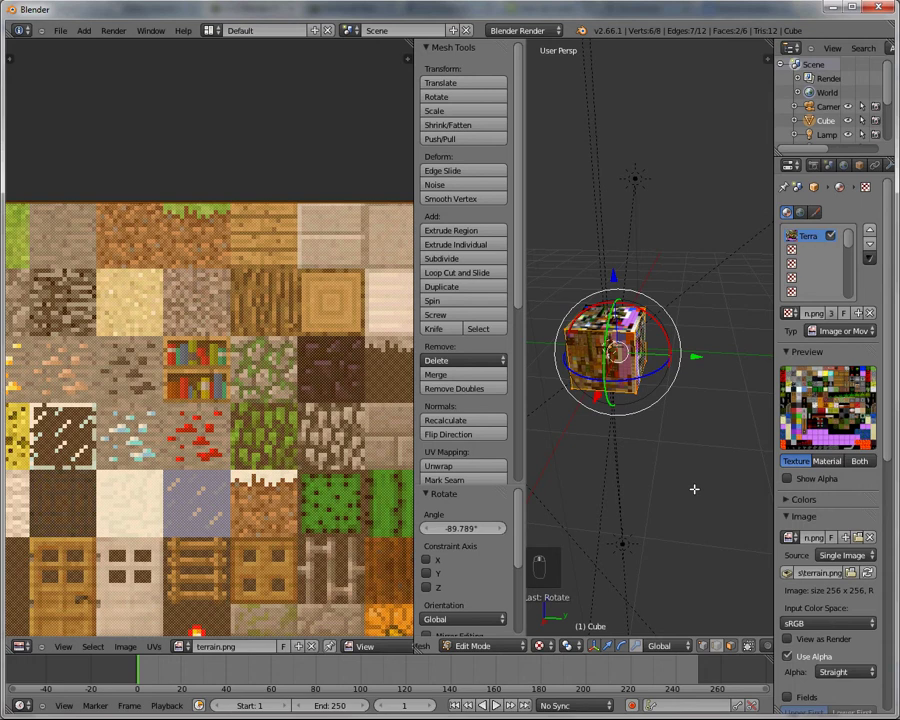
scroll(313, 415, down, 8)
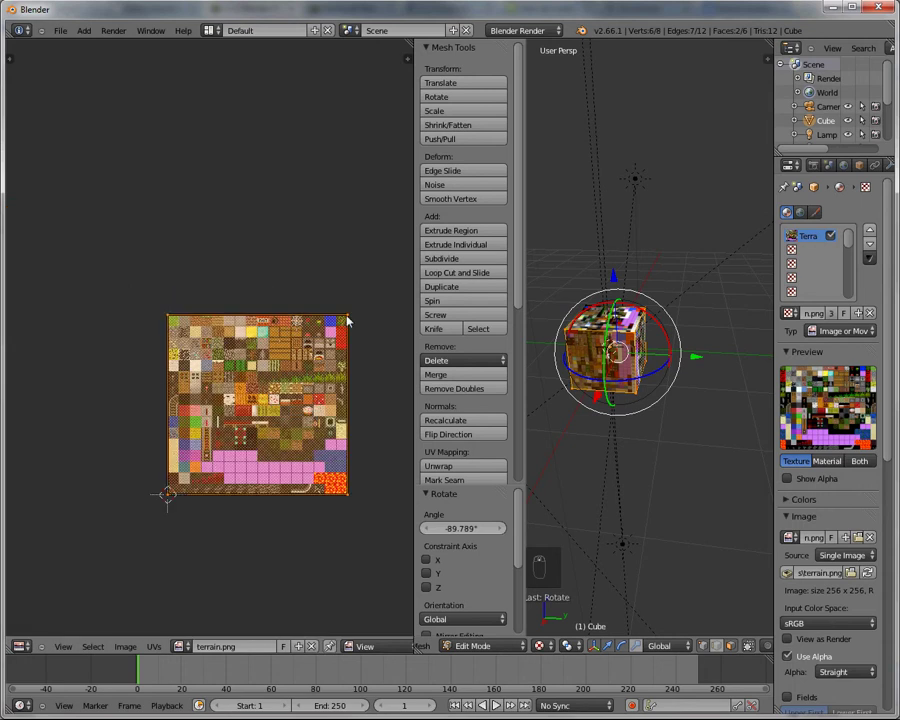
key(s)
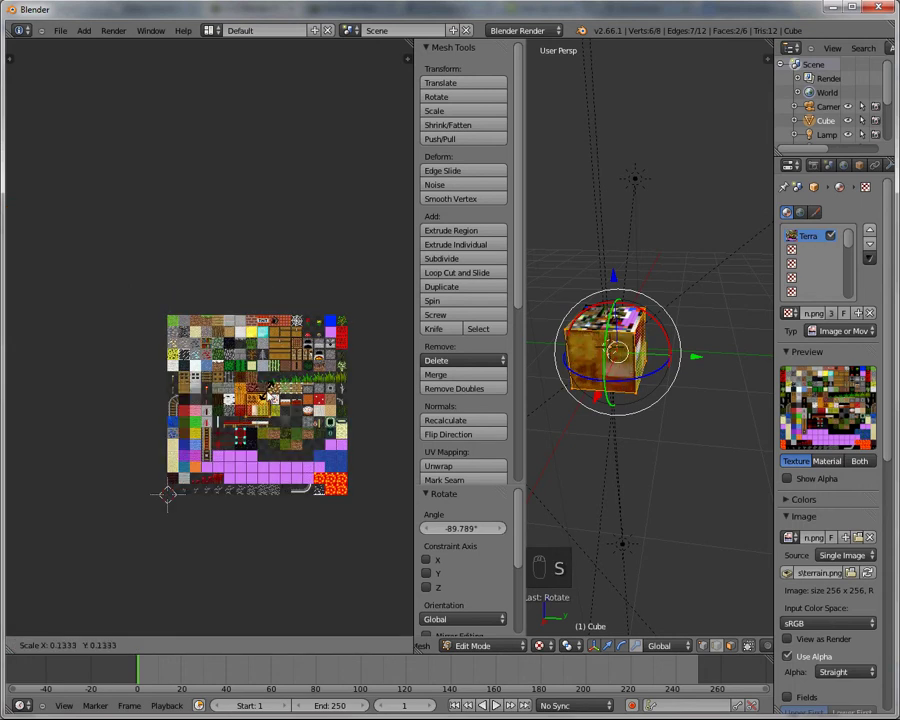
click(268, 398)
Move the two selected side faces' UVs onto the grass-side tile and scale them by about 0.593 to fit its edges.
key(g)
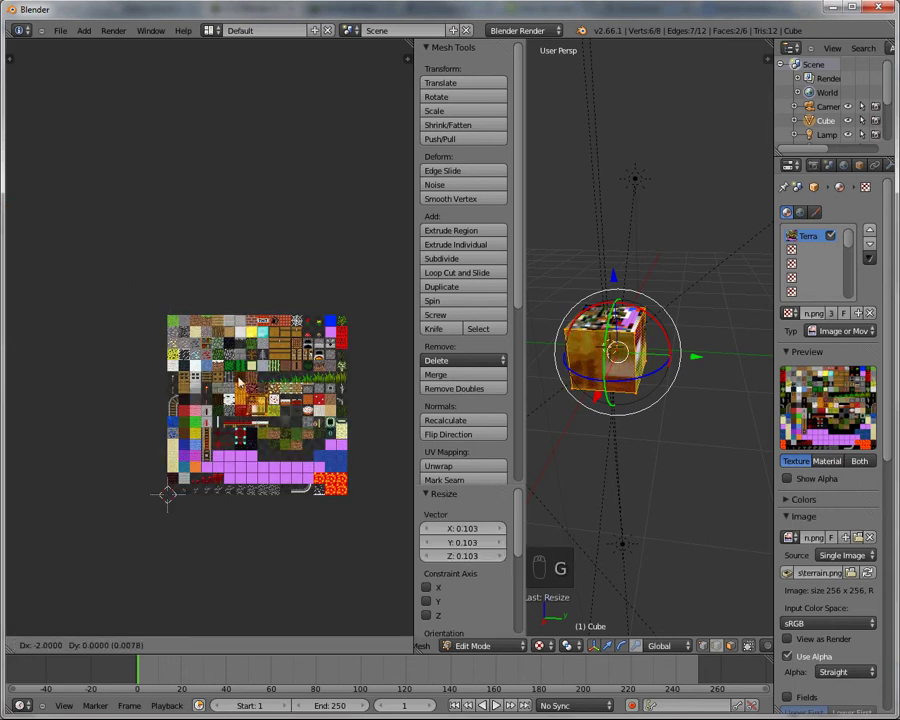
click(208, 320)
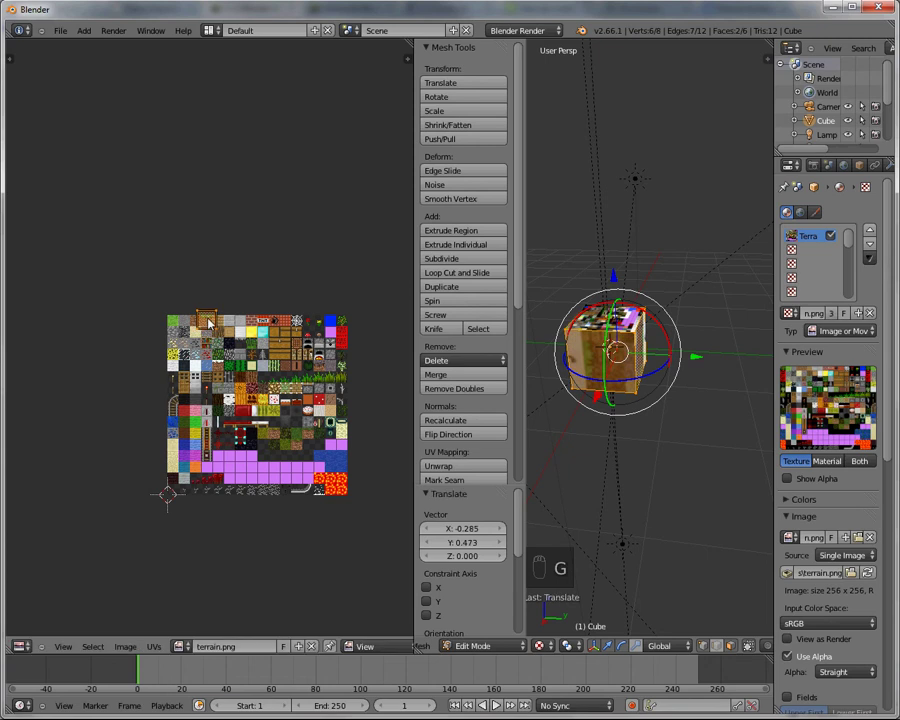
scroll(210, 320, up, 8)
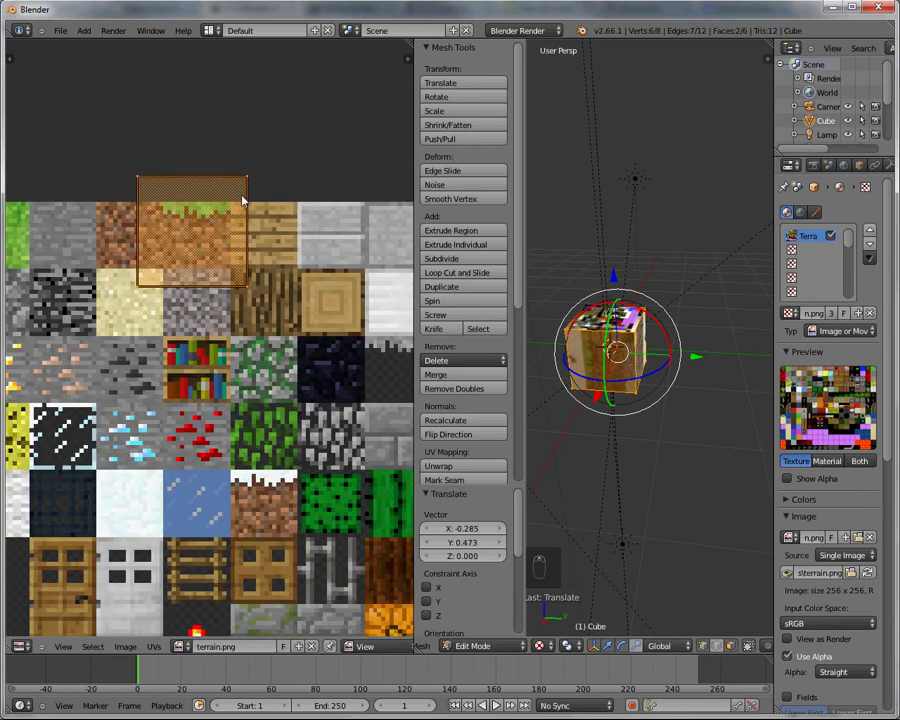
key(s)
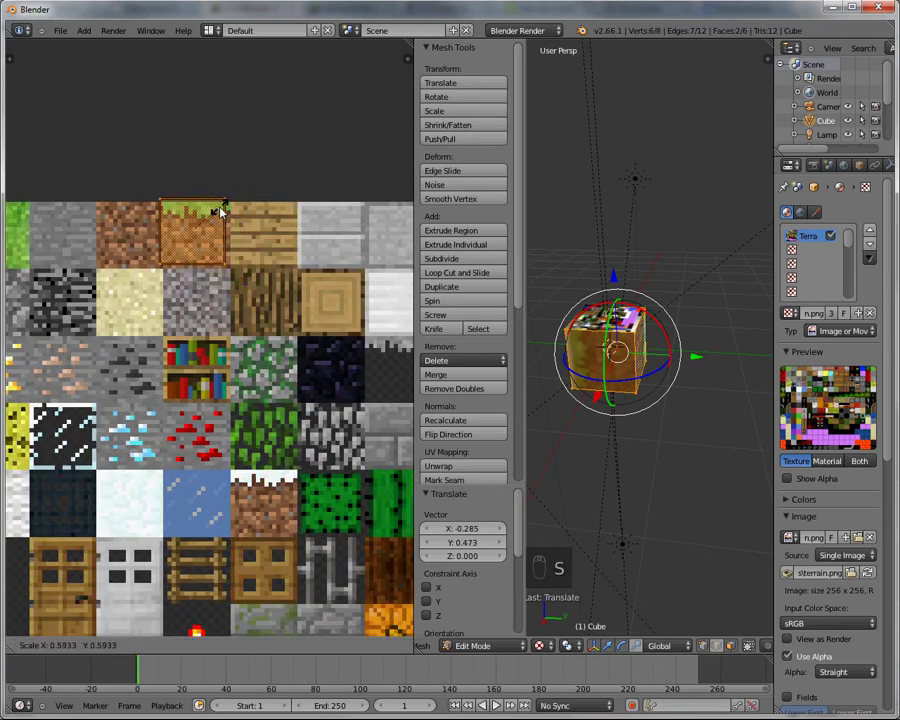
click(222, 210)
key(g)
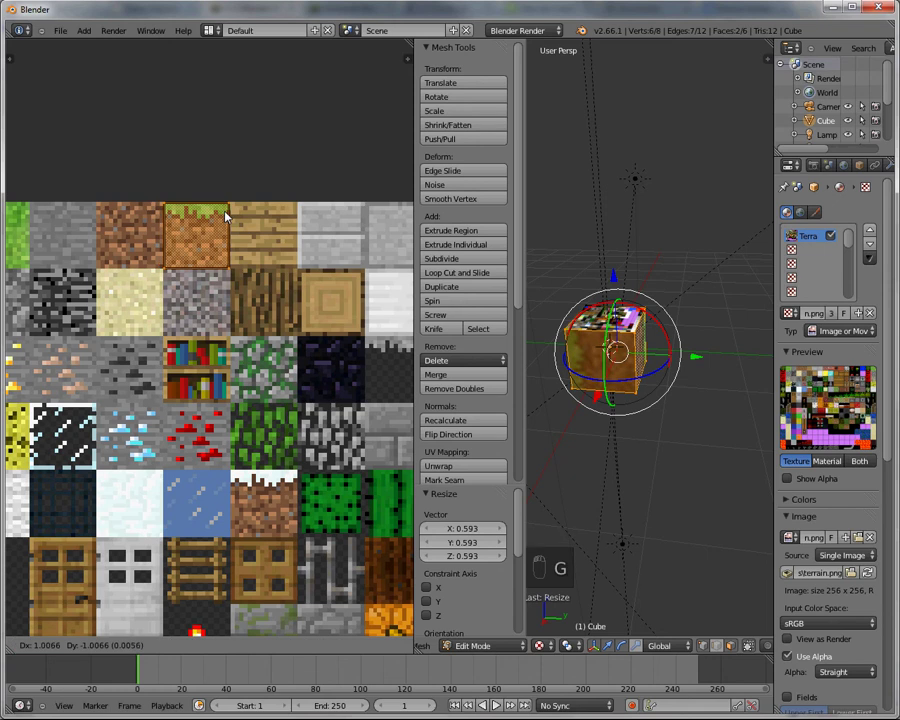
click(226, 215)
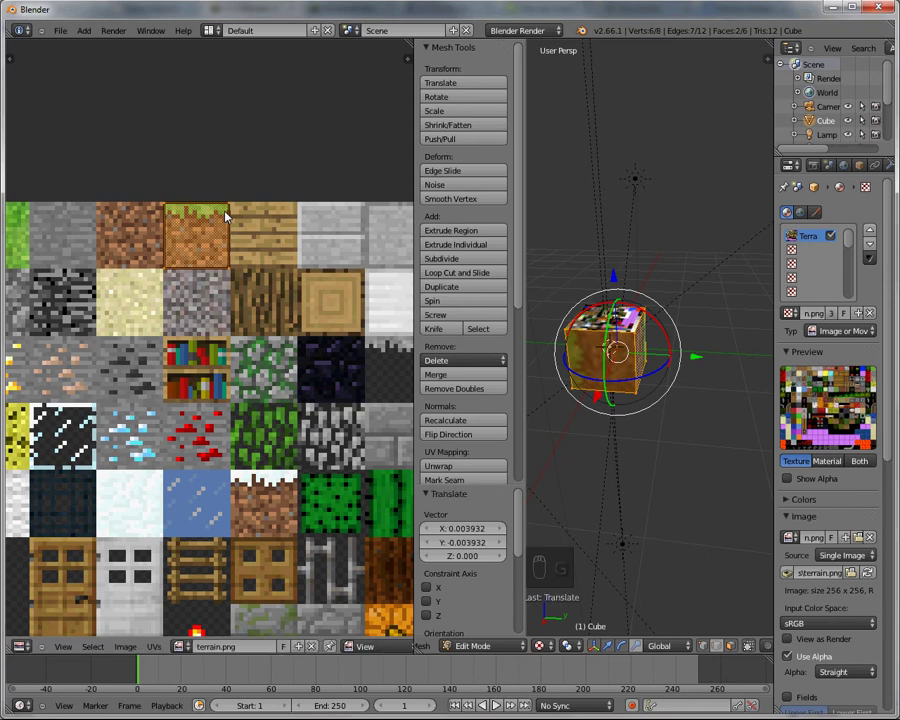
Rotate the two side faces' UVs on the grass-side tile by about -90°.
key(r)
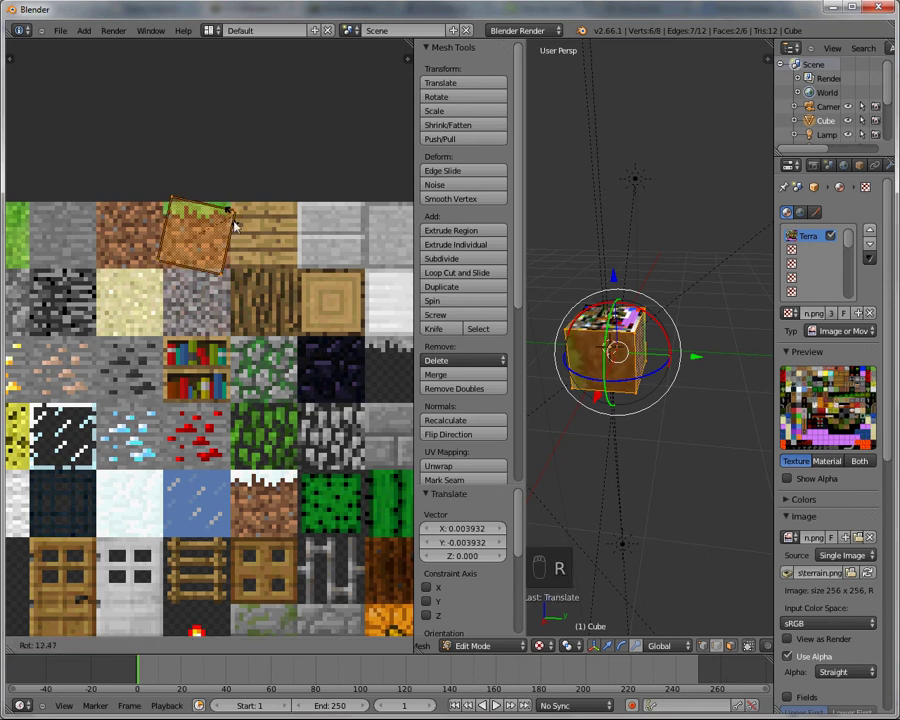
click(172, 208)
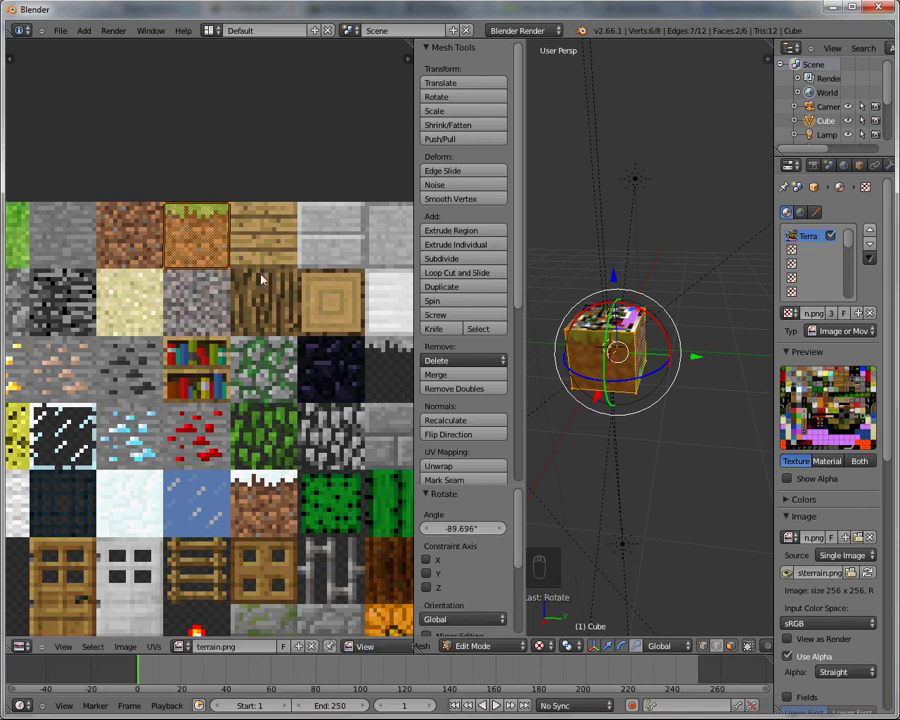
scroll(283, 320, down, 3)
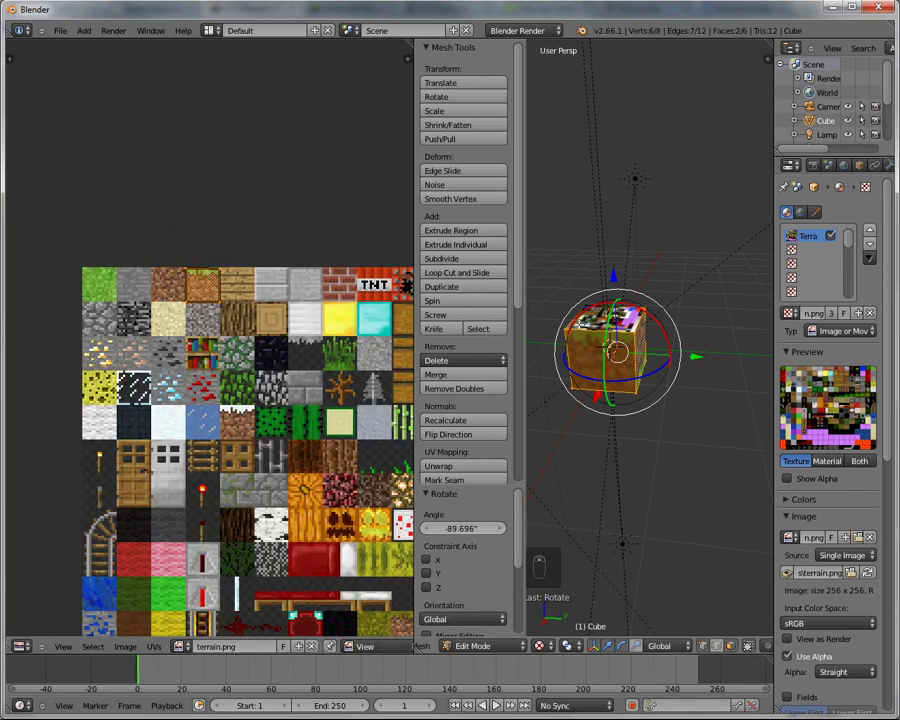
Select only the side face whose grass edge is upside down and rotate its UVs by about 185°.
middle_drag(631, 465, 567, 460)
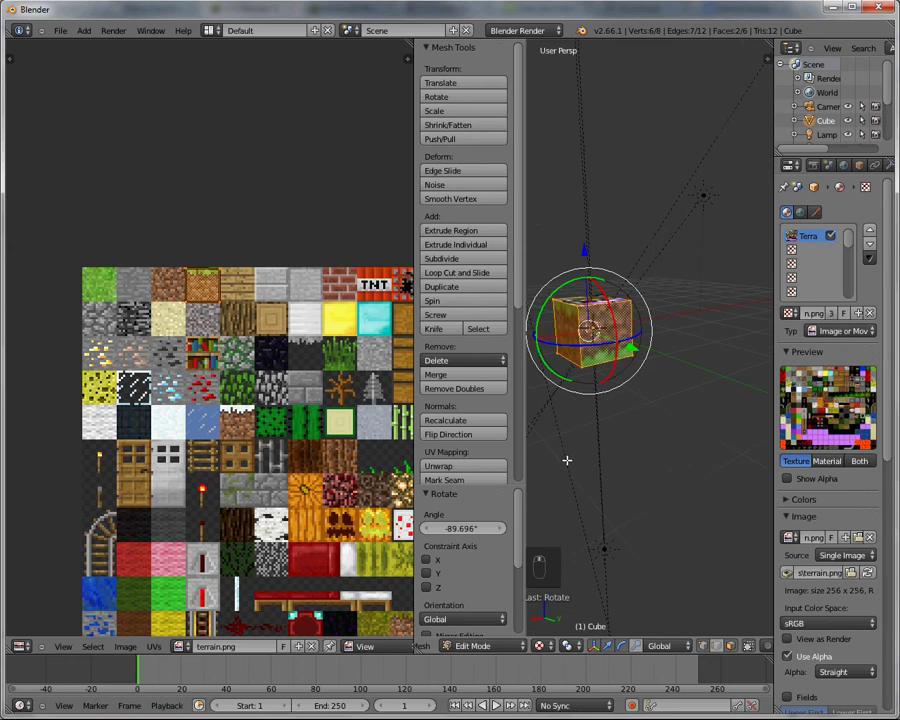
right_click(607, 330)
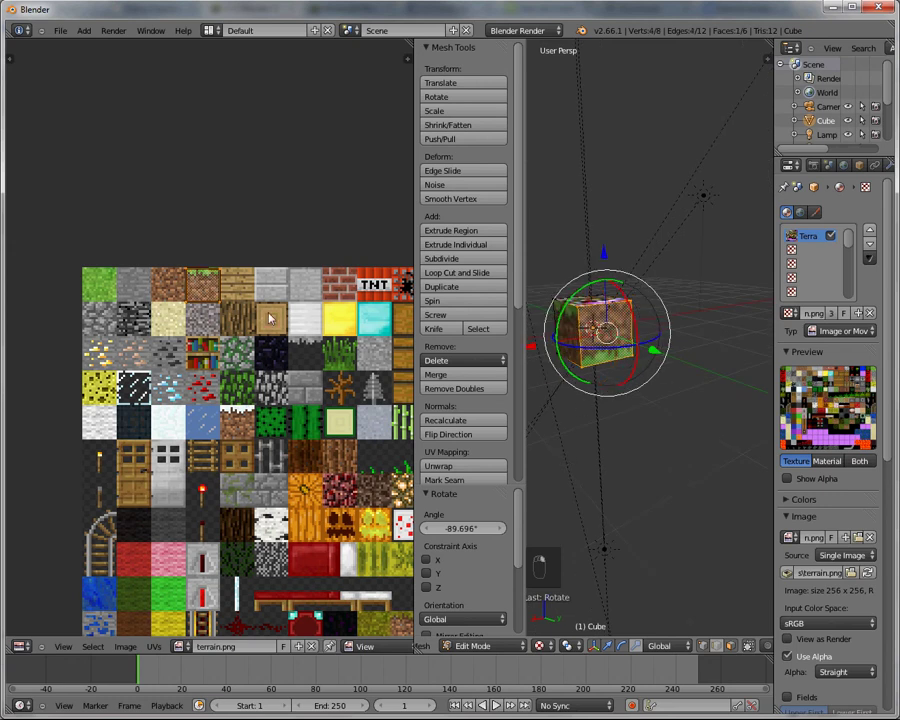
key(r)
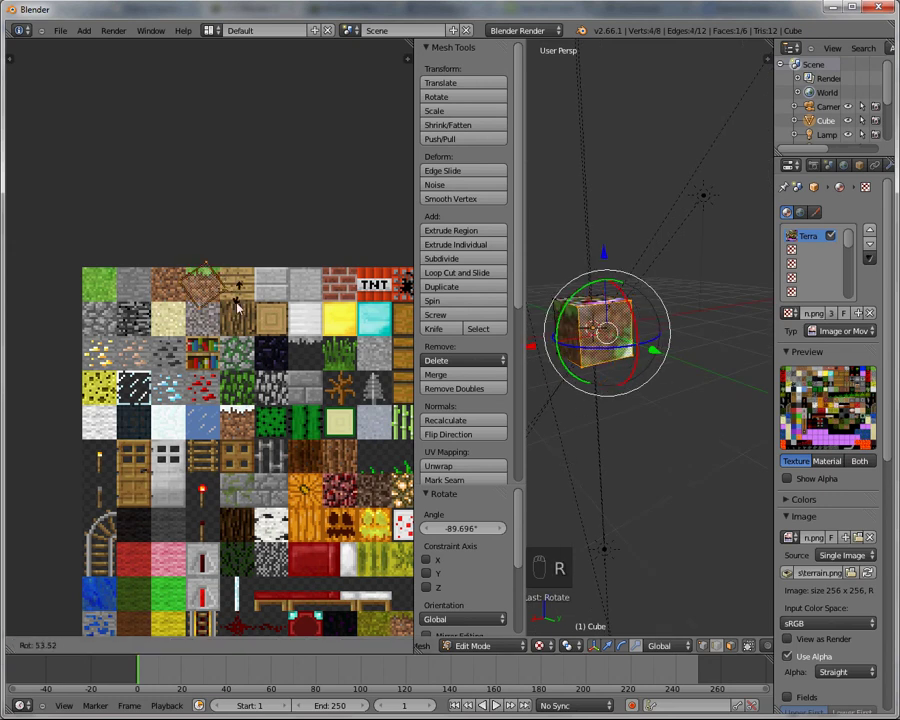
click(176, 311)
Select the cube's top face, scale its UVs by about -0.058 and place them over the green grass tile.
middle_drag(710, 346, 743, 380)
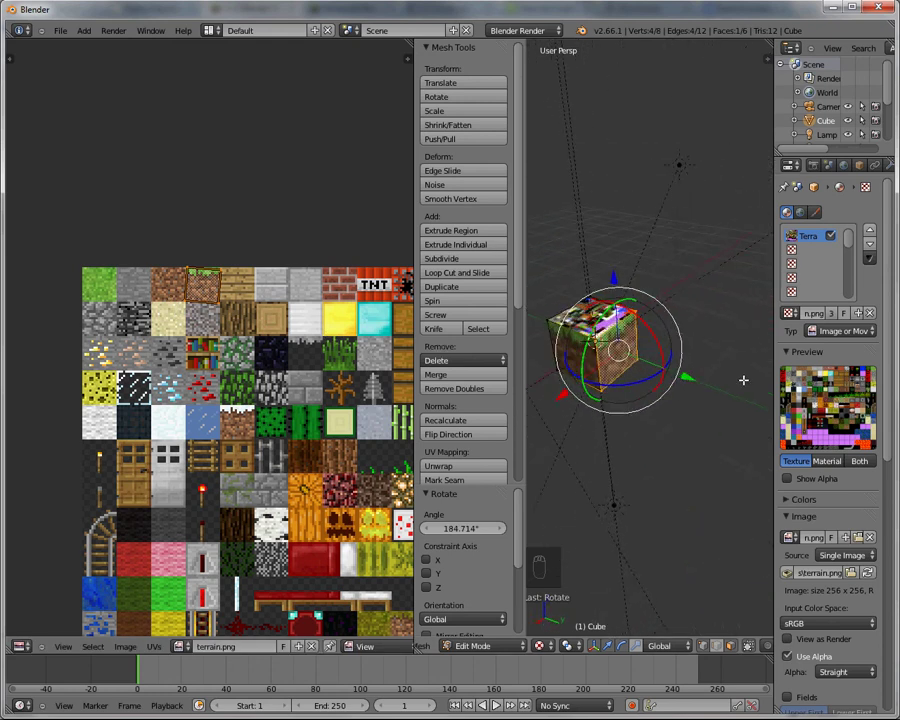
key(ctrl+z)
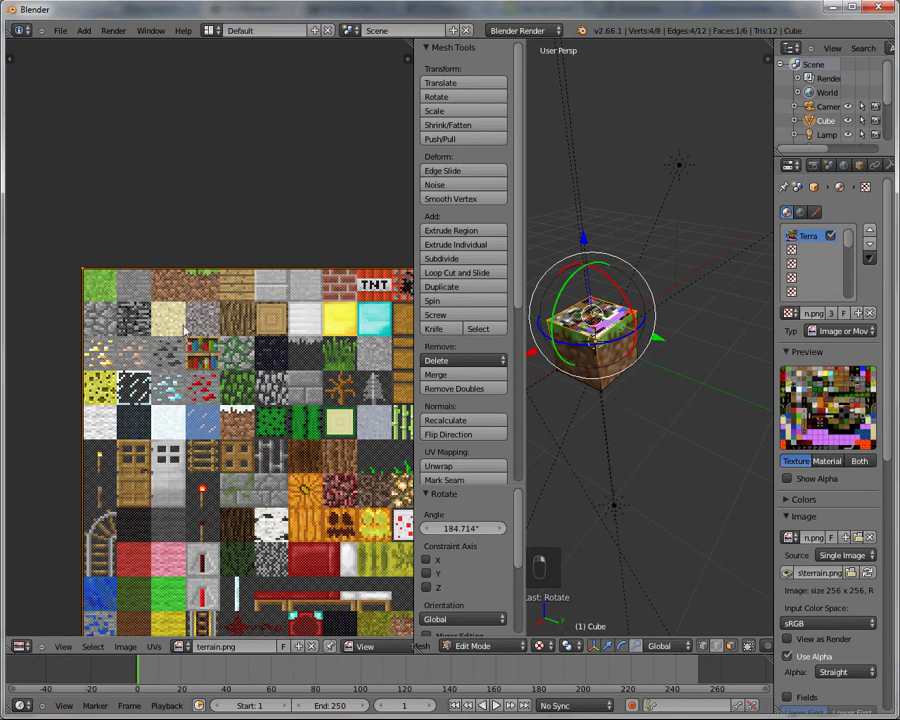
scroll(198, 340, down, 5)
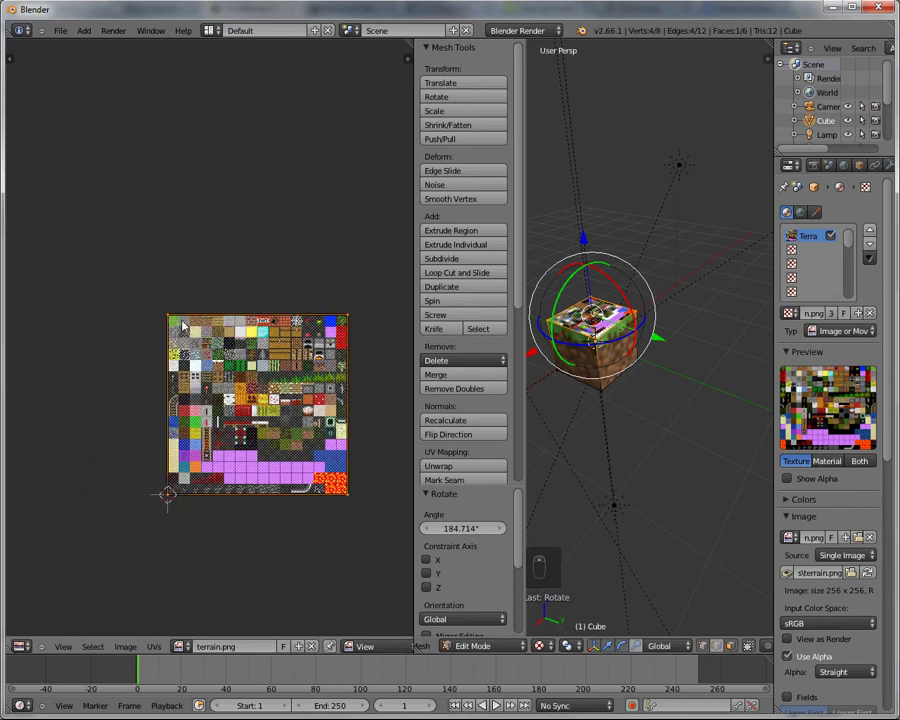
key(s)
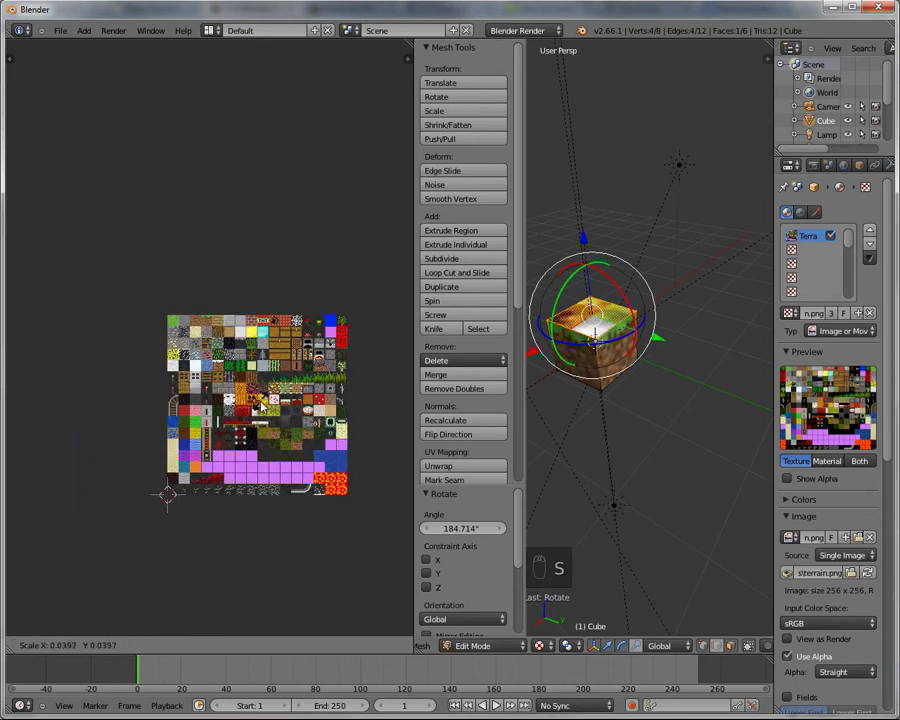
click(258, 405)
key(g)
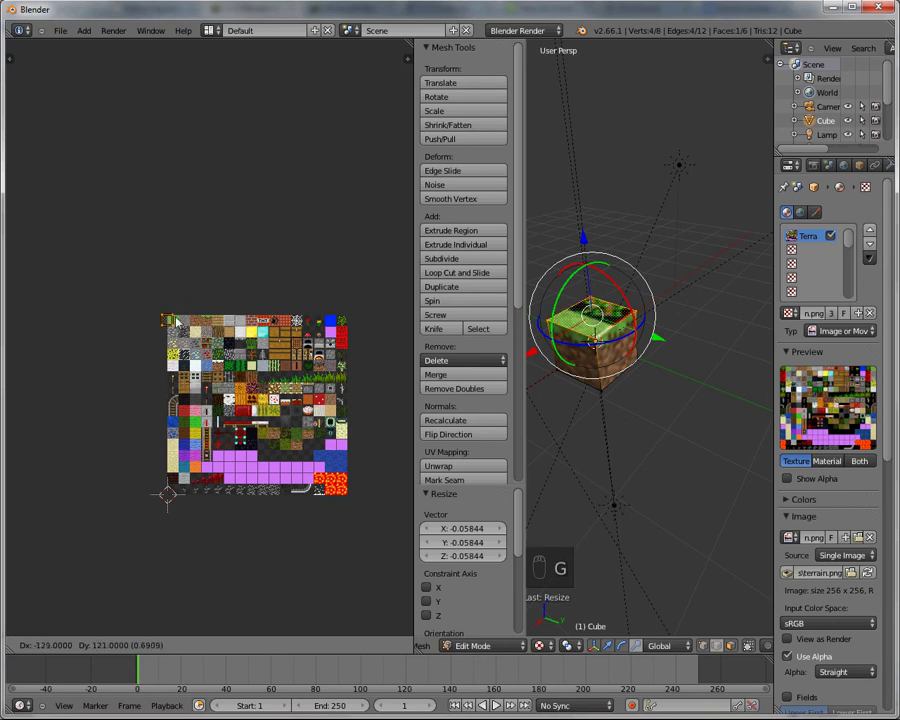
click(178, 318)
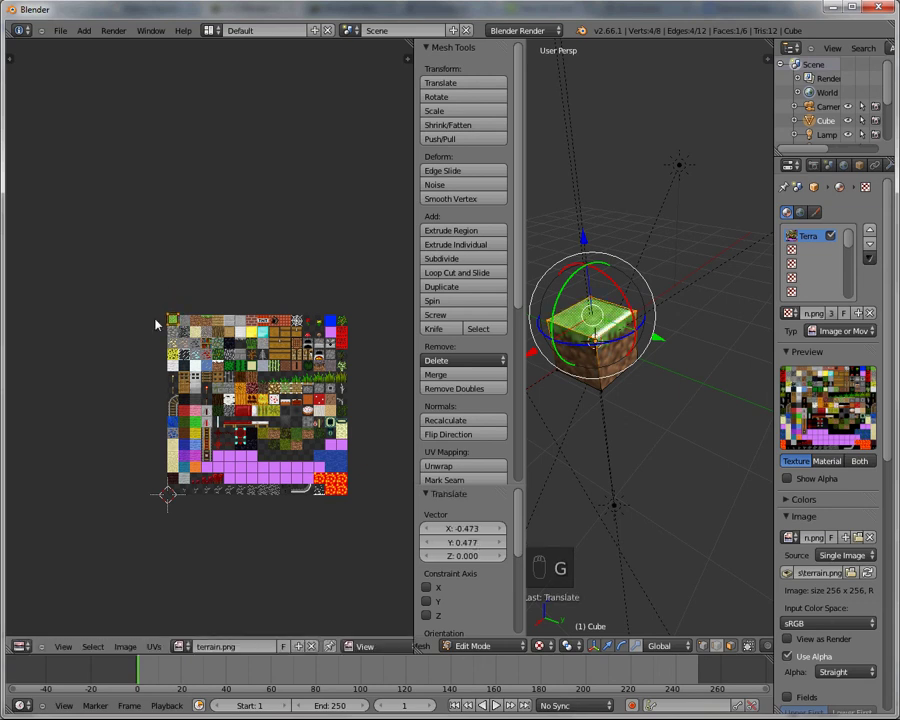
Fine-tune the top face's UV position so it lies fully inside the green grass tile.
scroll(96, 257, up, 10)
middle_drag(23, 223, 320, 382)
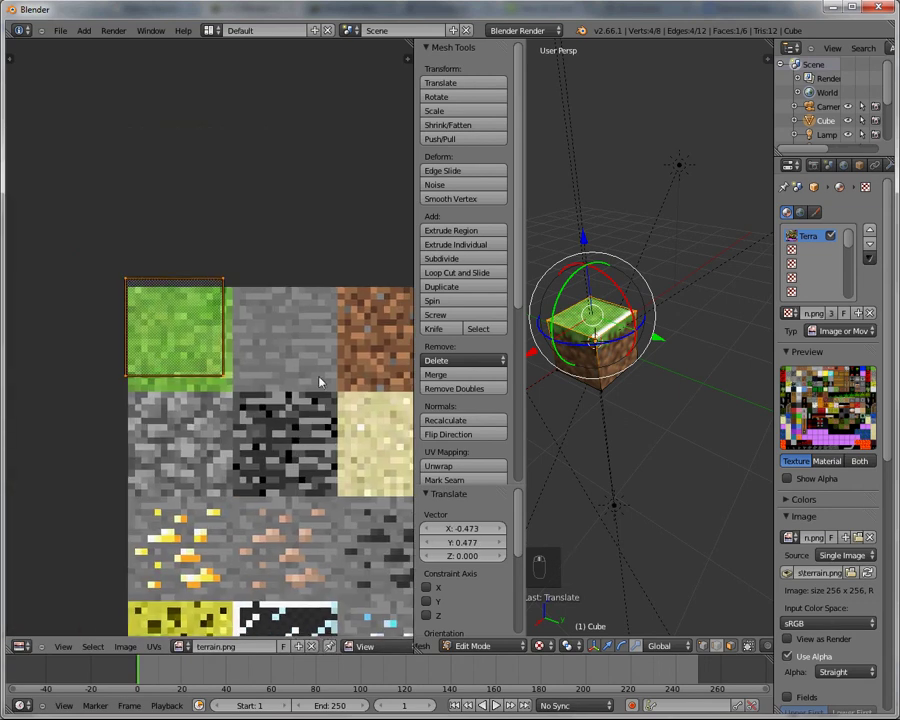
key(g)
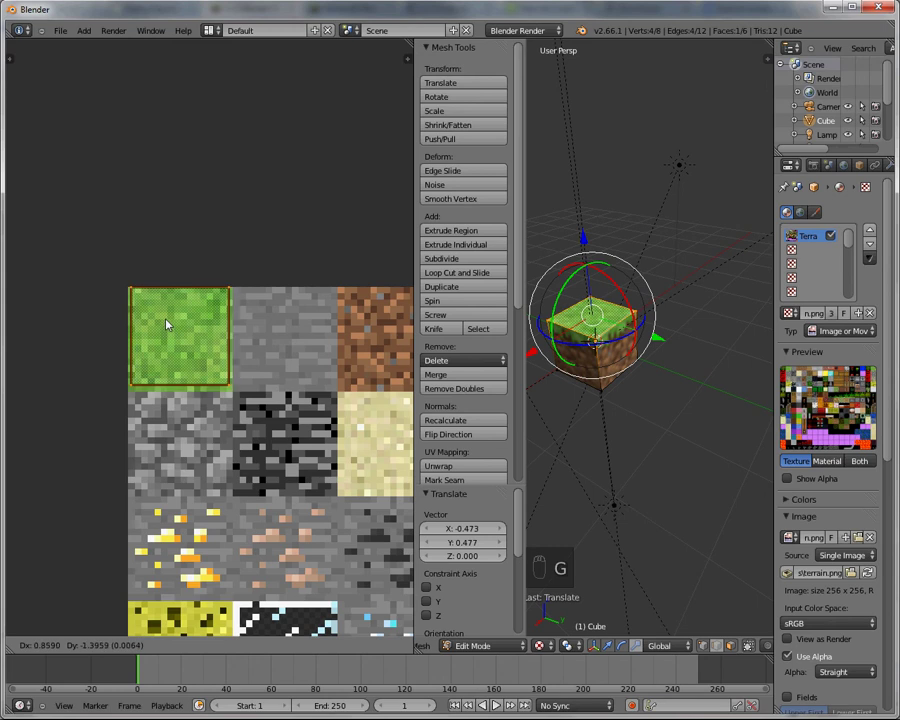
click(166, 323)
Select the cube's bottom face, scale its UVs by about -0.113 and move them over the dirt tile.
middle_drag(733, 412, 615, 303)
right_click(615, 303)
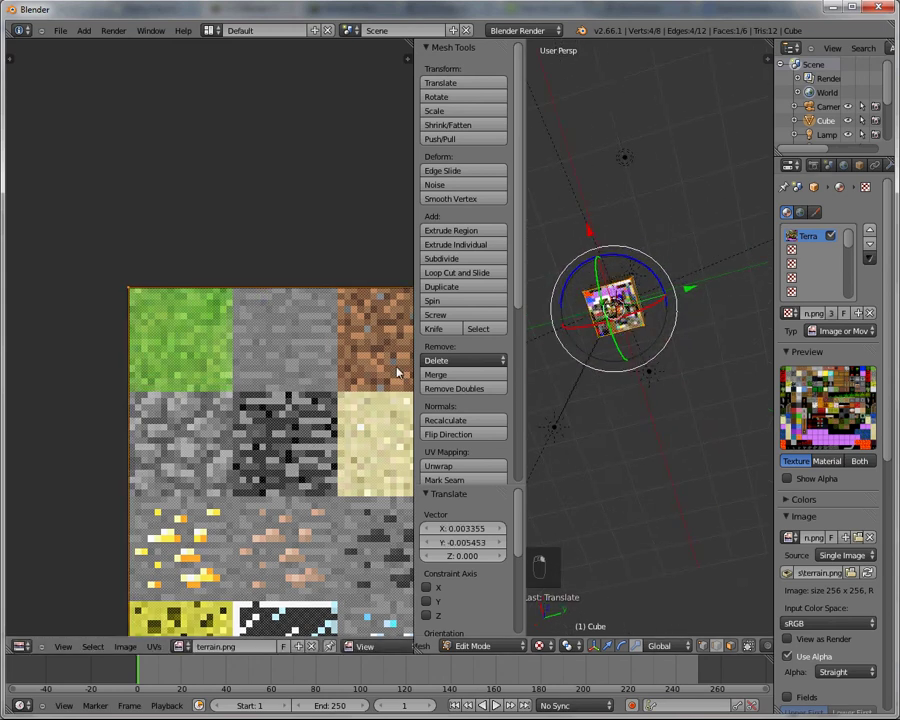
scroll(396, 372, down, 10)
key(g)
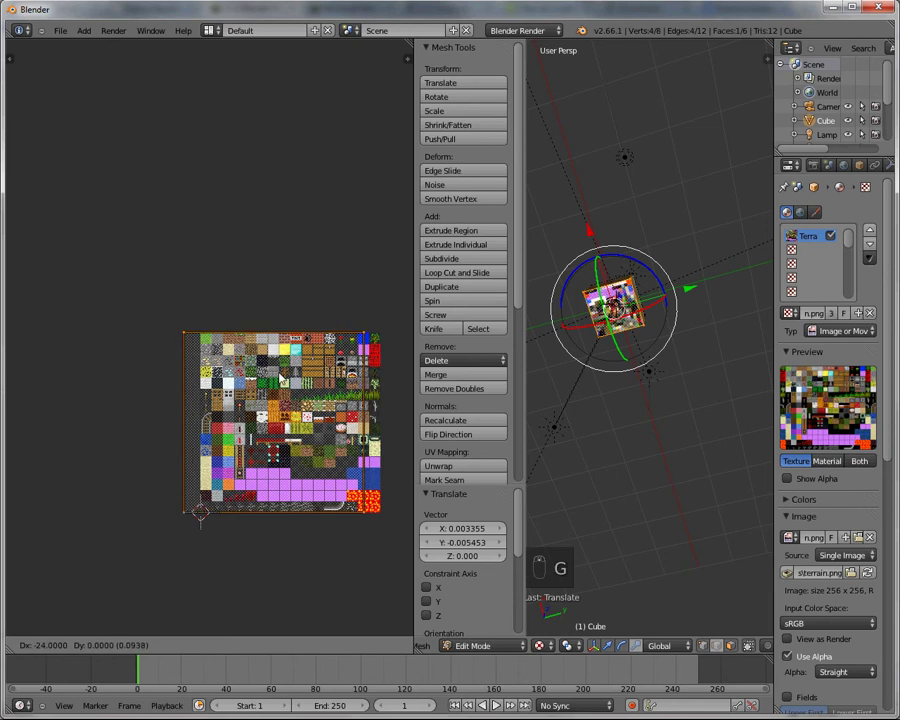
key(s)
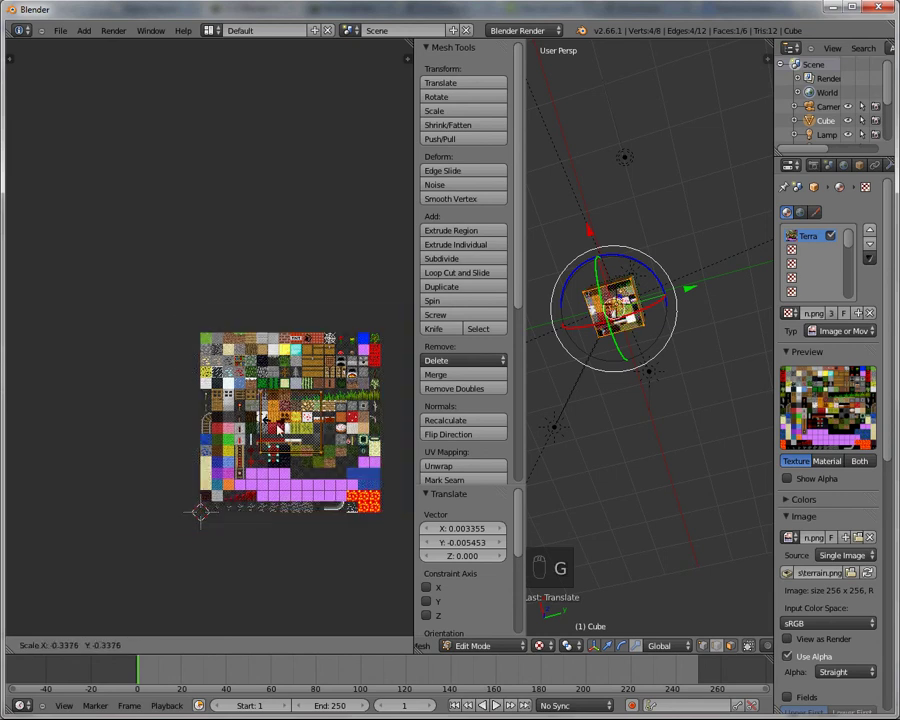
click(278, 428)
key(g)
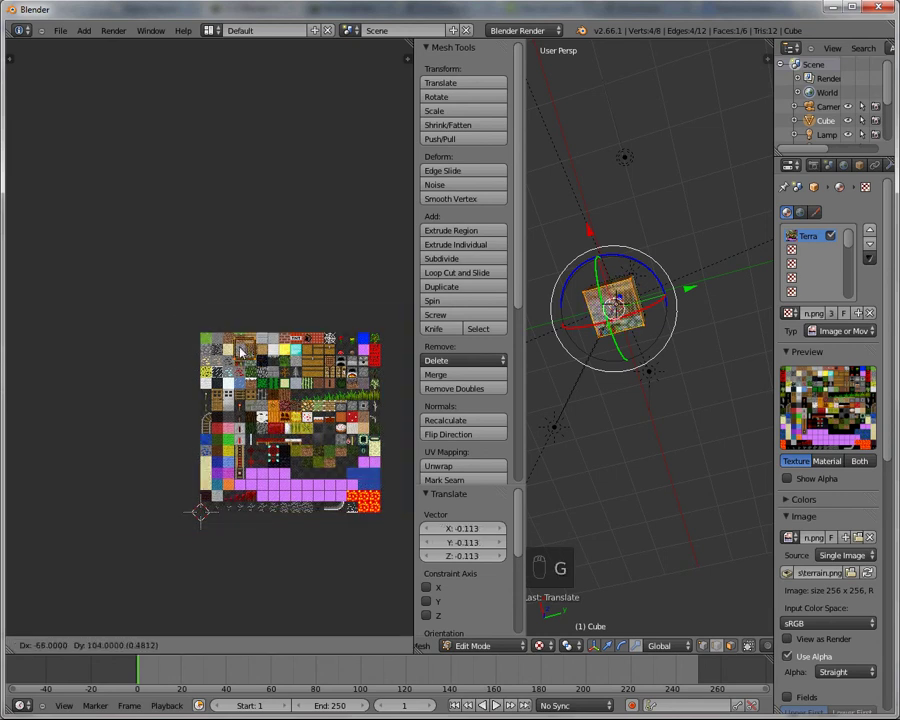
click(228, 343)
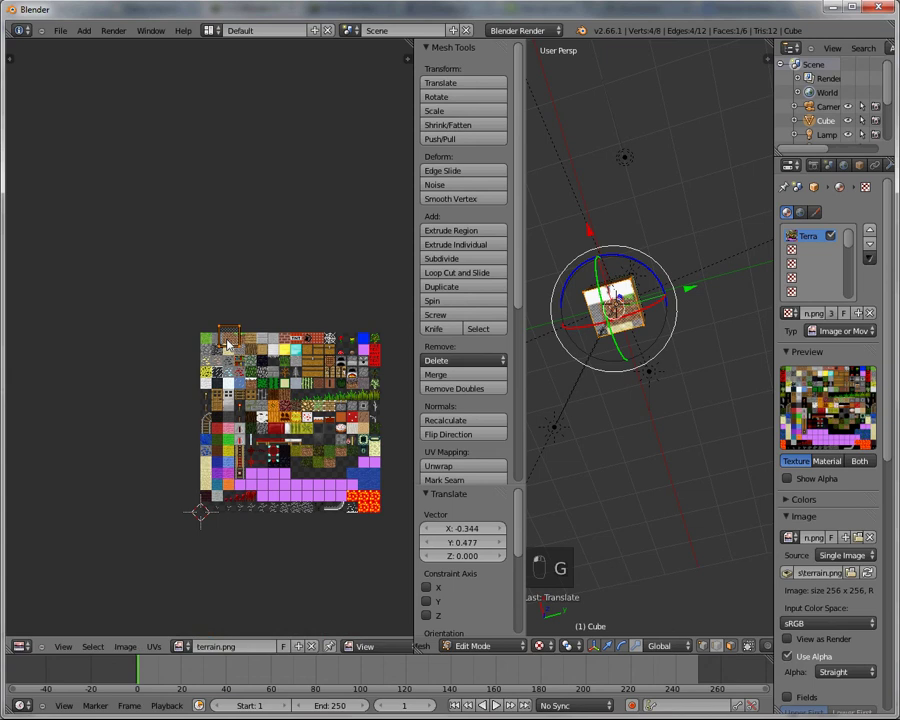
Scale the bottom face's UVs by about 0.469 and move them inside the dirt tile.
scroll(228, 343, up, 8)
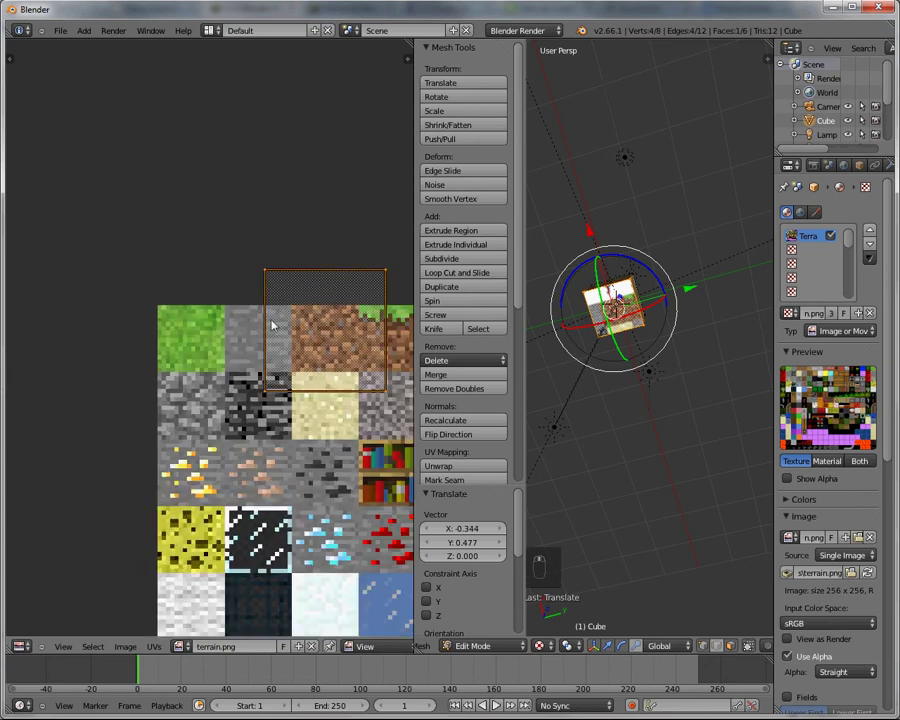
middle_drag(272, 325, 213, 325)
key(s)
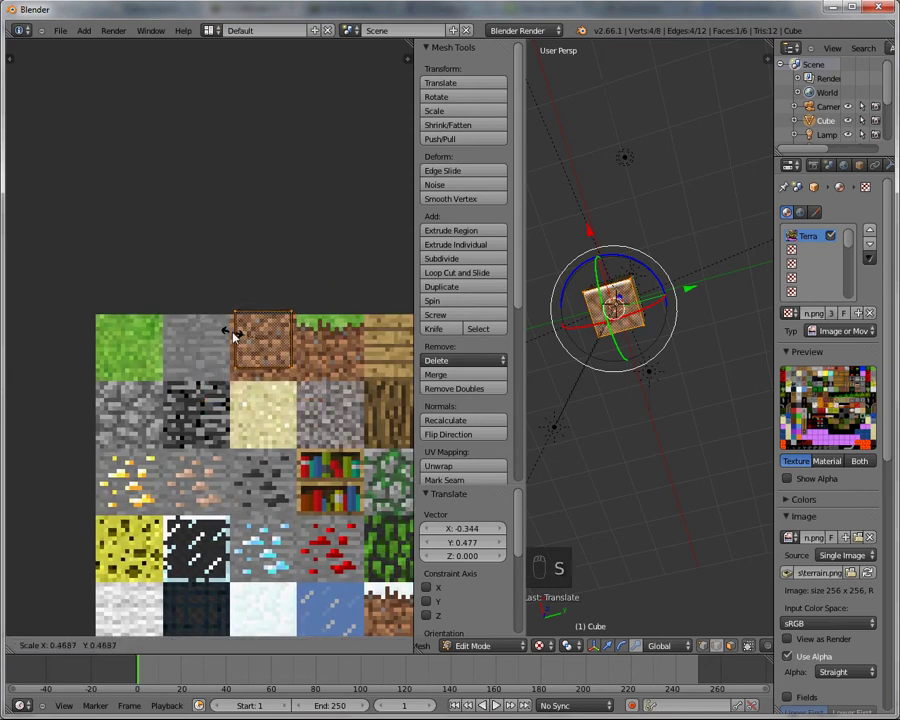
click(233, 336)
key(g)
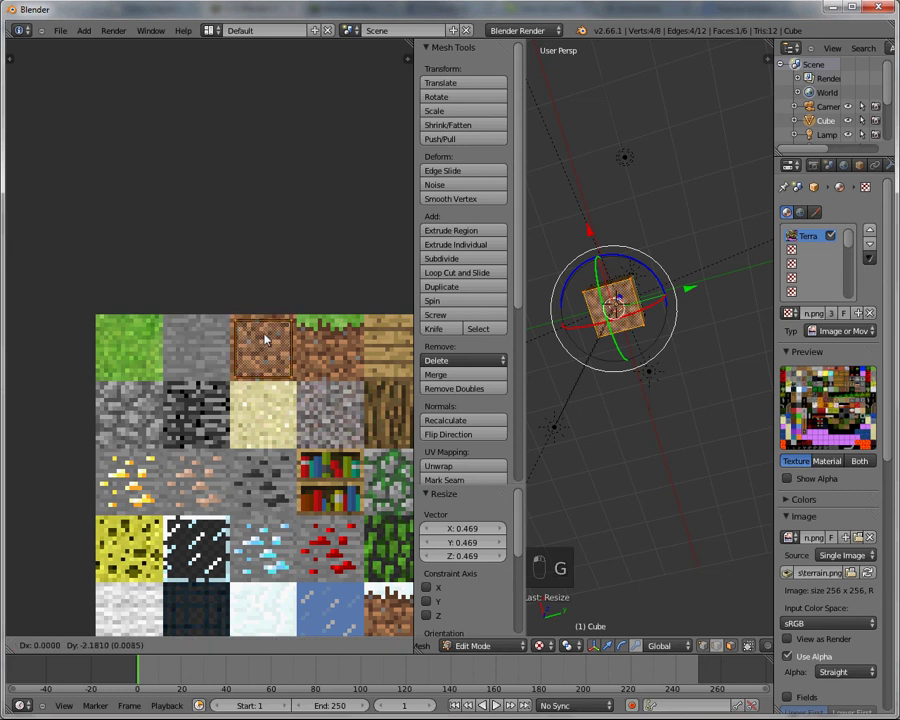
click(265, 337)
Enlarge the bottom face's UVs by about 1.164 and nudge them to match the dirt tile's edges.
key(g)
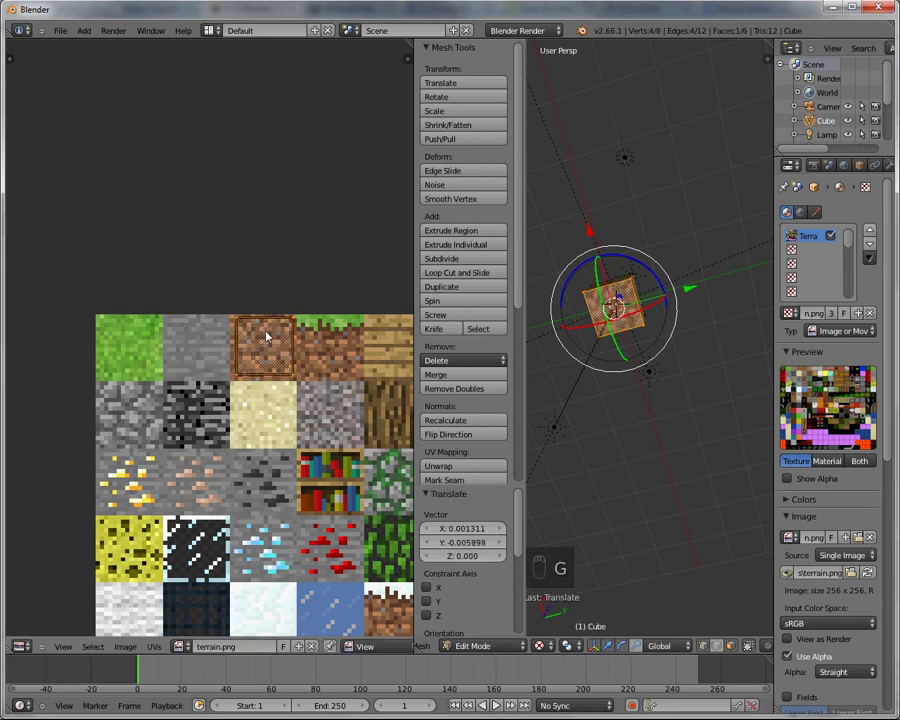
key(s)
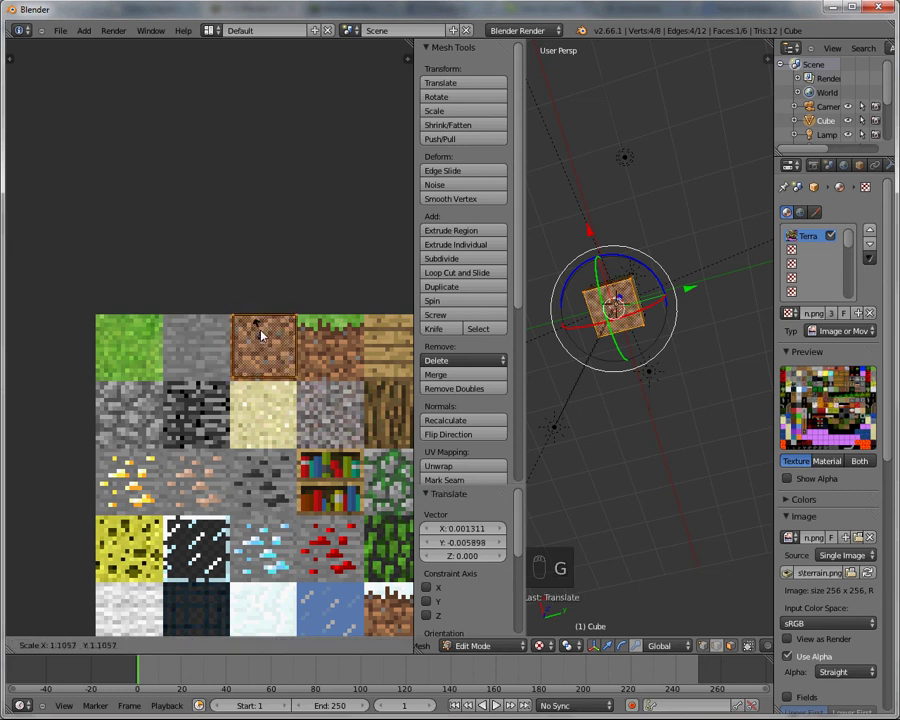
click(260, 336)
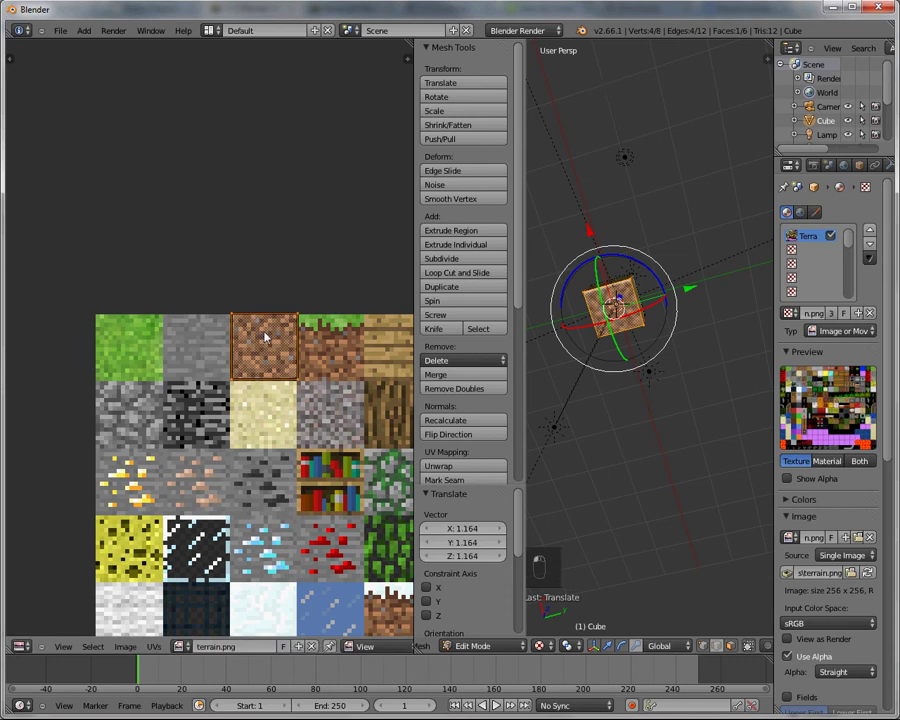
key(g)
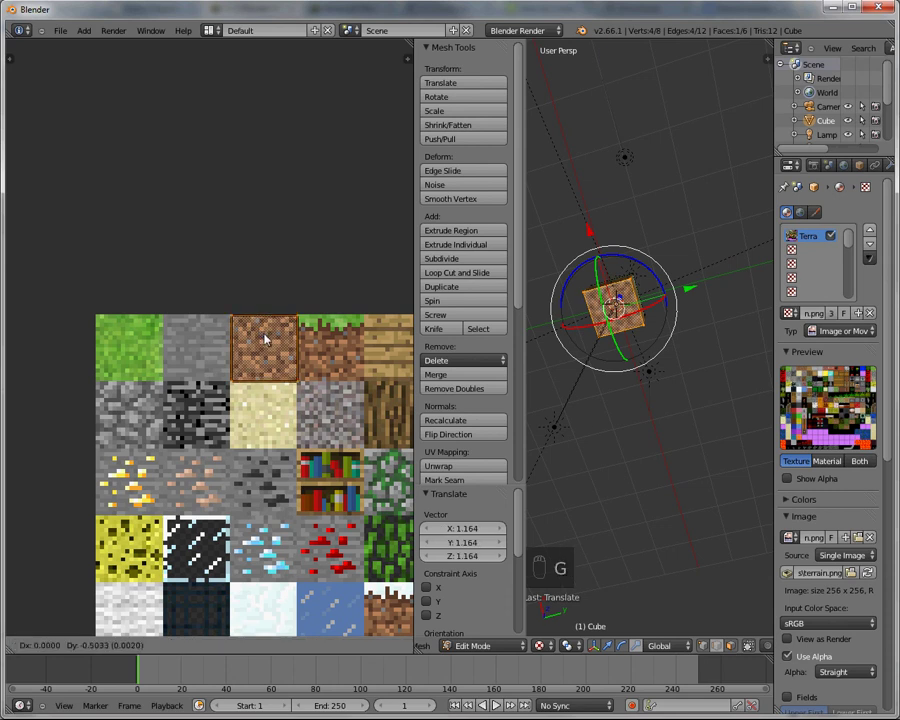
click(264, 340)
Merge the UV editor and the 3D viewport into one area and set it to 3D View.
middle_drag(647, 416, 700, 460)
scroll(719, 476, down, 3)
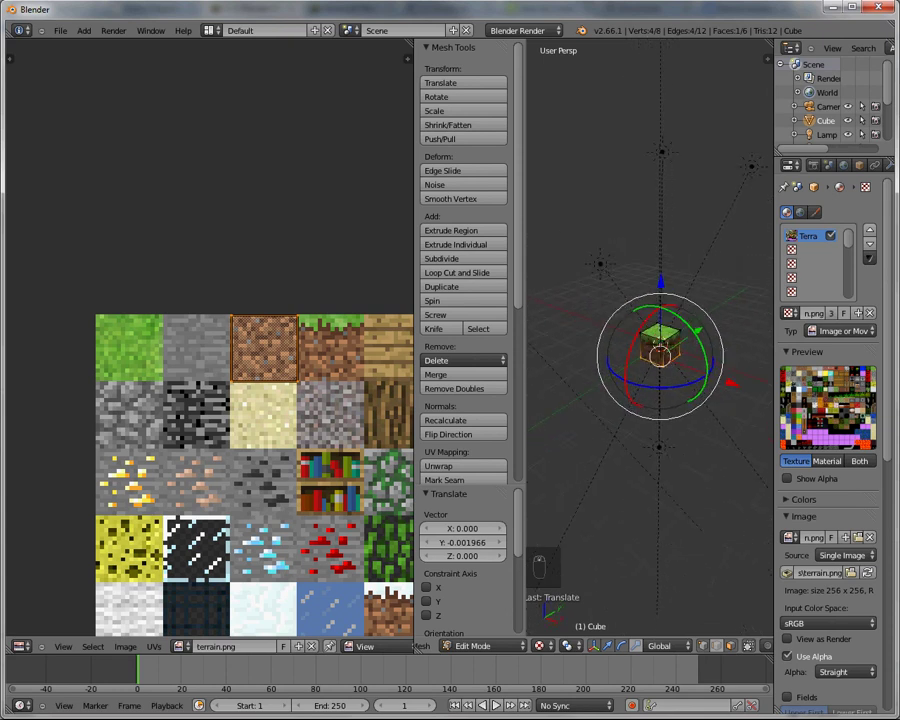
drag(425, 45, 524, 177)
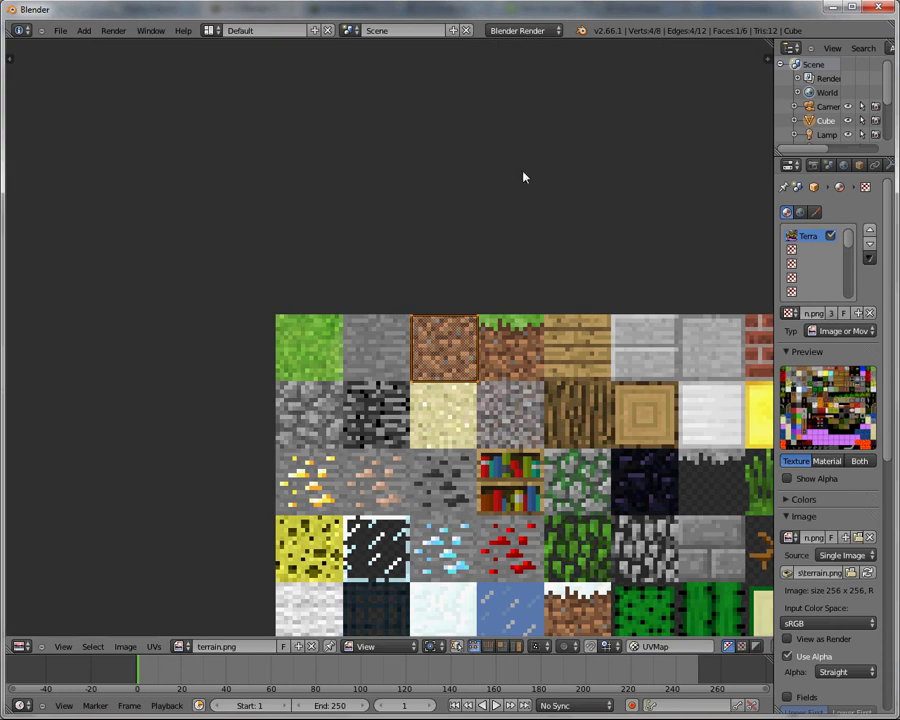
click(33, 648)
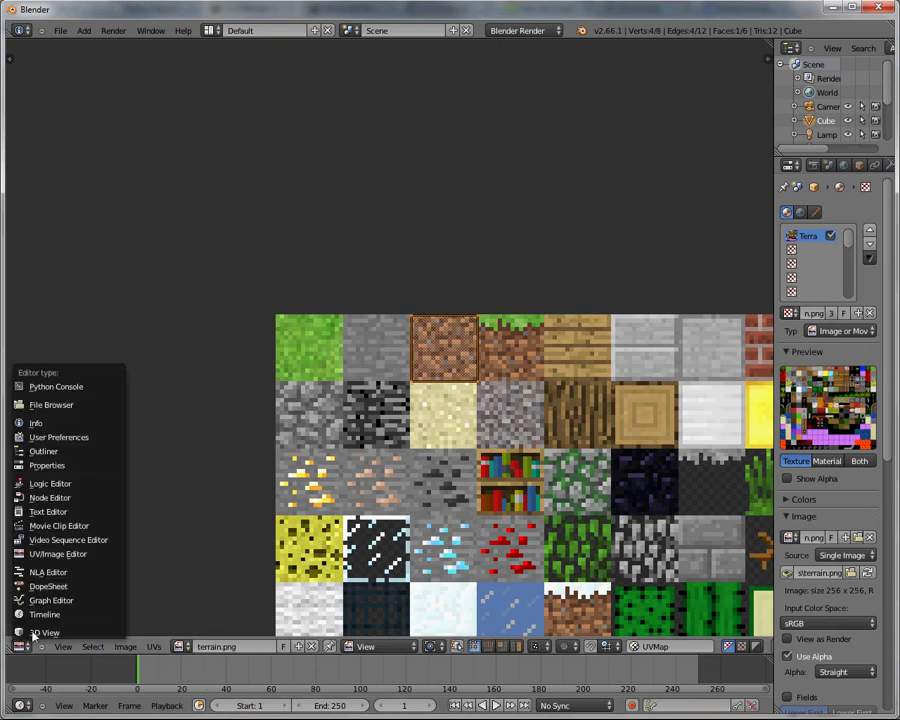
click(40, 630)
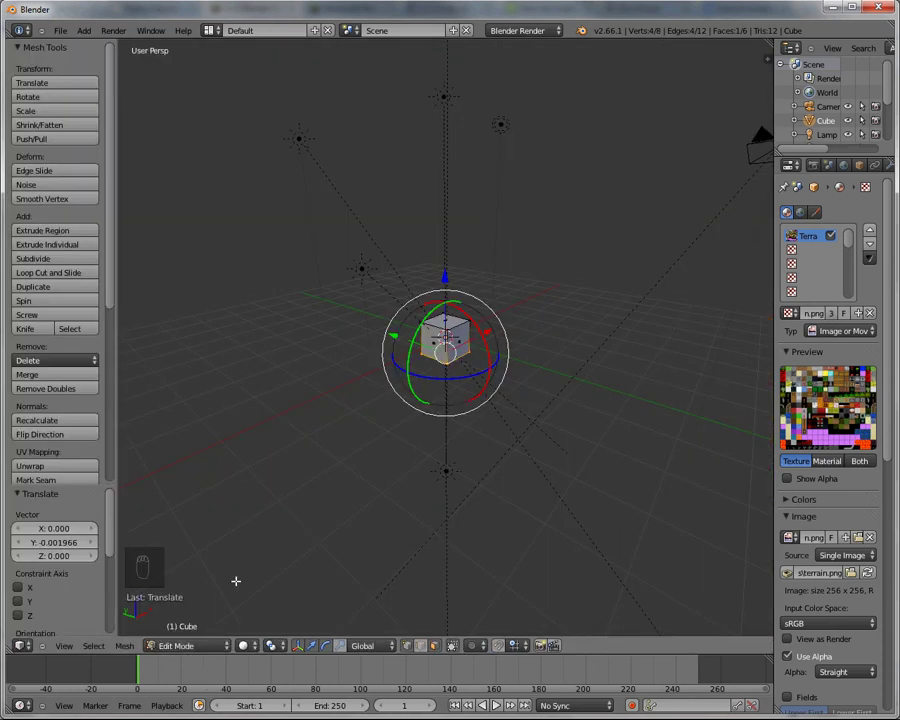
Return the cube to Object Mode and show it with Textured shading to check its sides.
key(Tab)
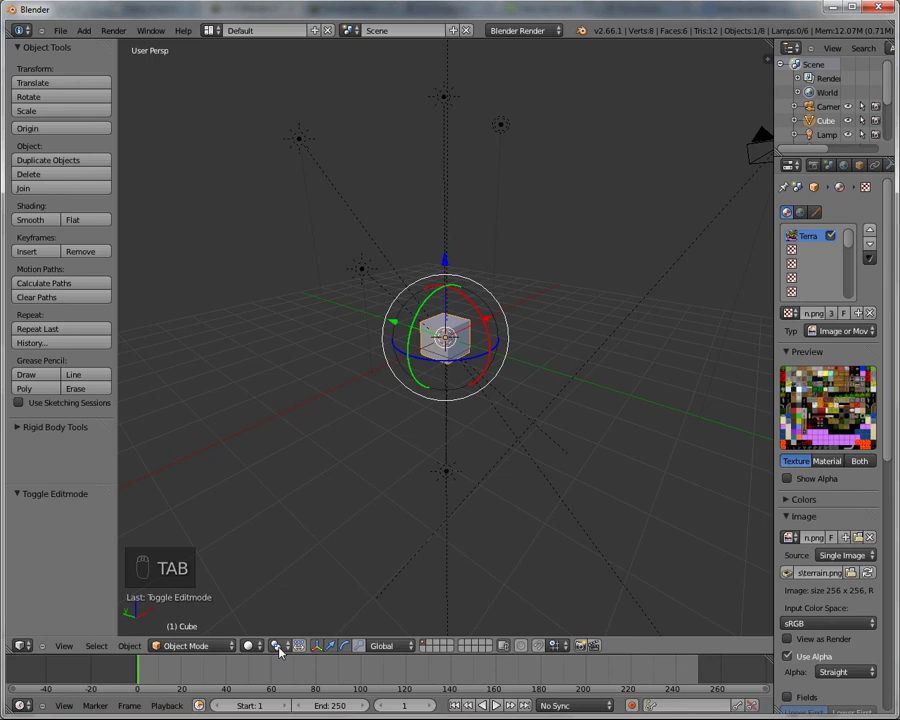
click(248, 645)
click(257, 585)
middle_drag(607, 358, 693, 364)
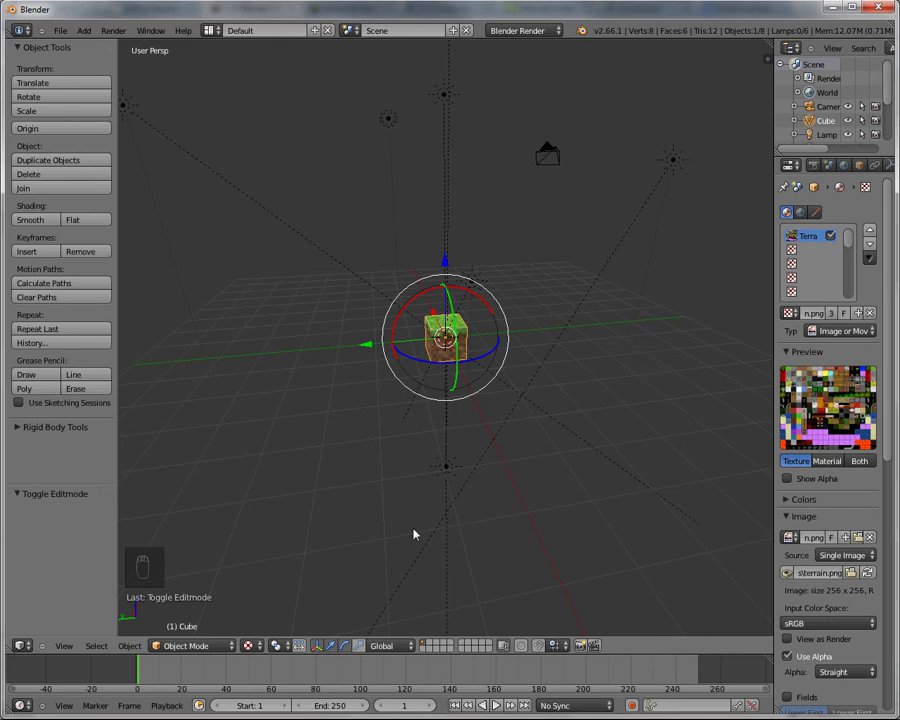
middle_drag(572, 448, 604, 447)
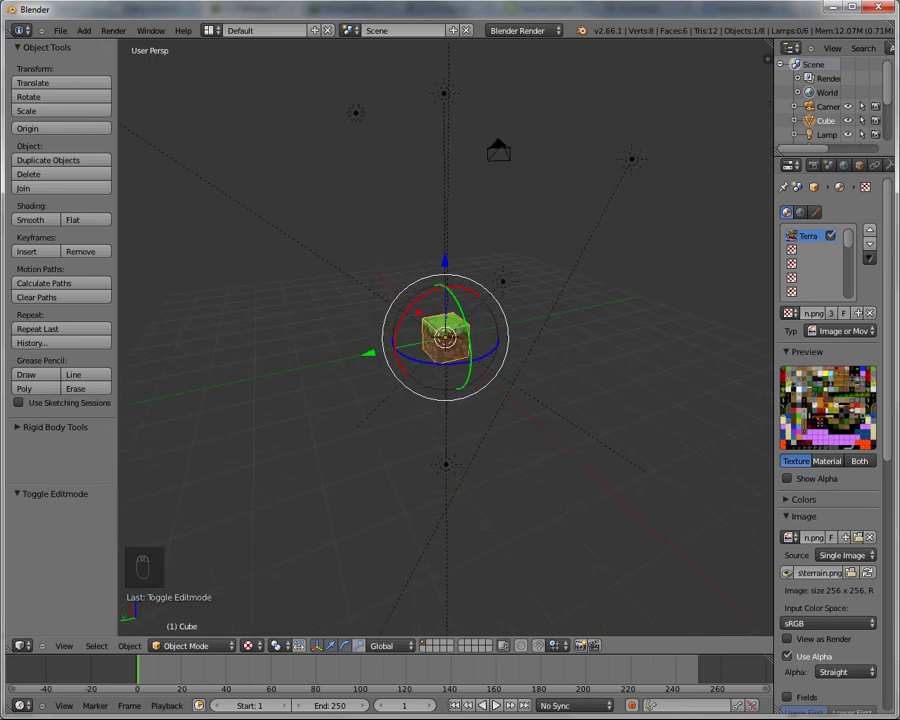